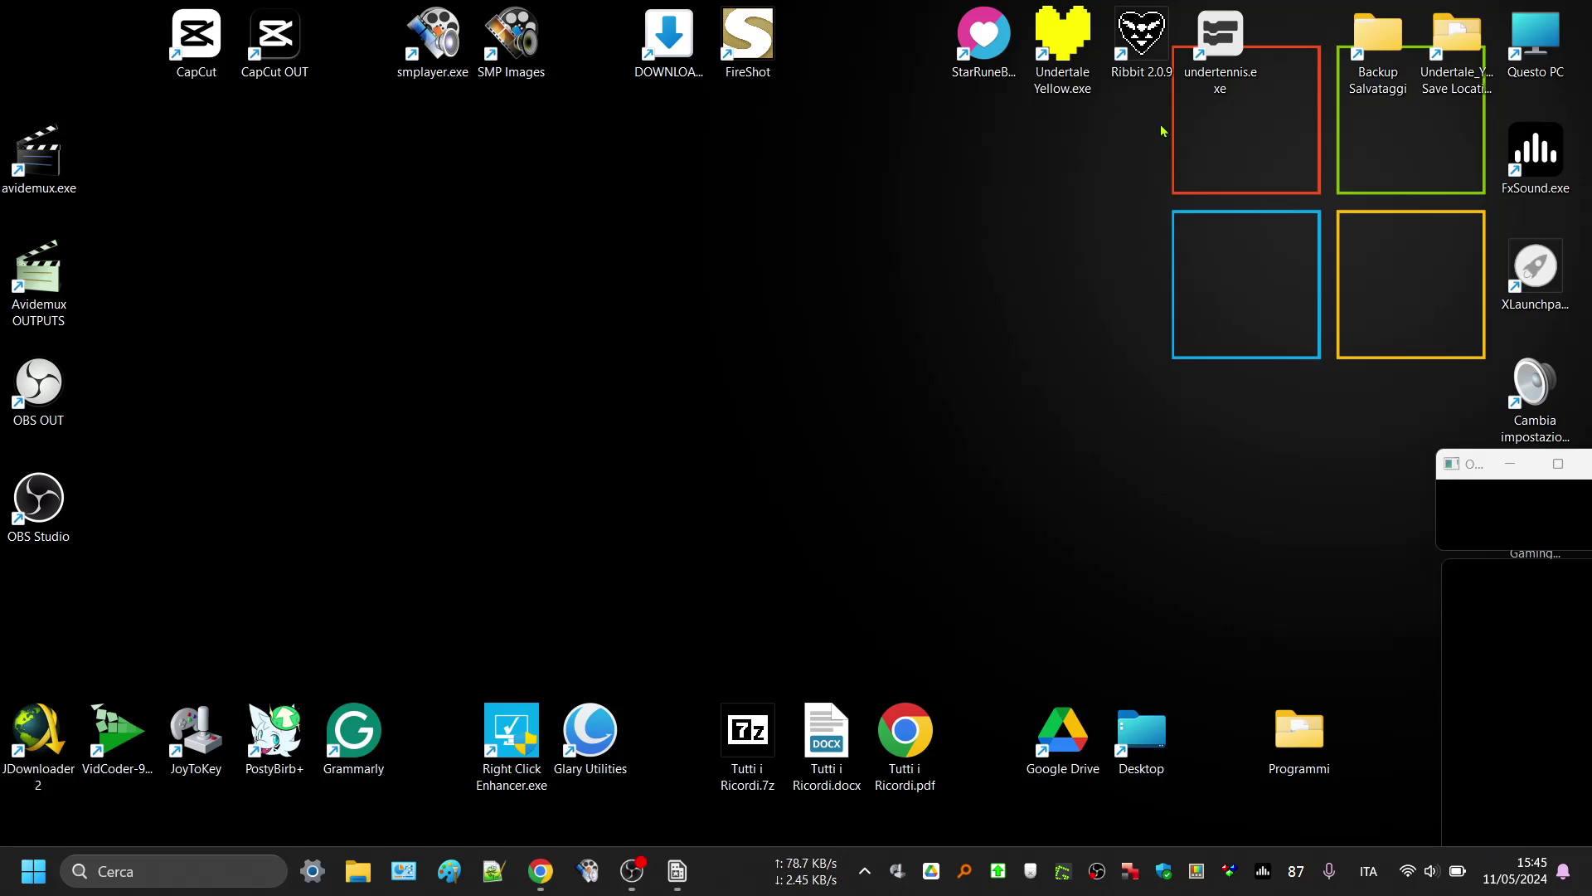
Launch Undertale Yellow from the desktop shortcut and continue from the saved game.
click(1083, 81)
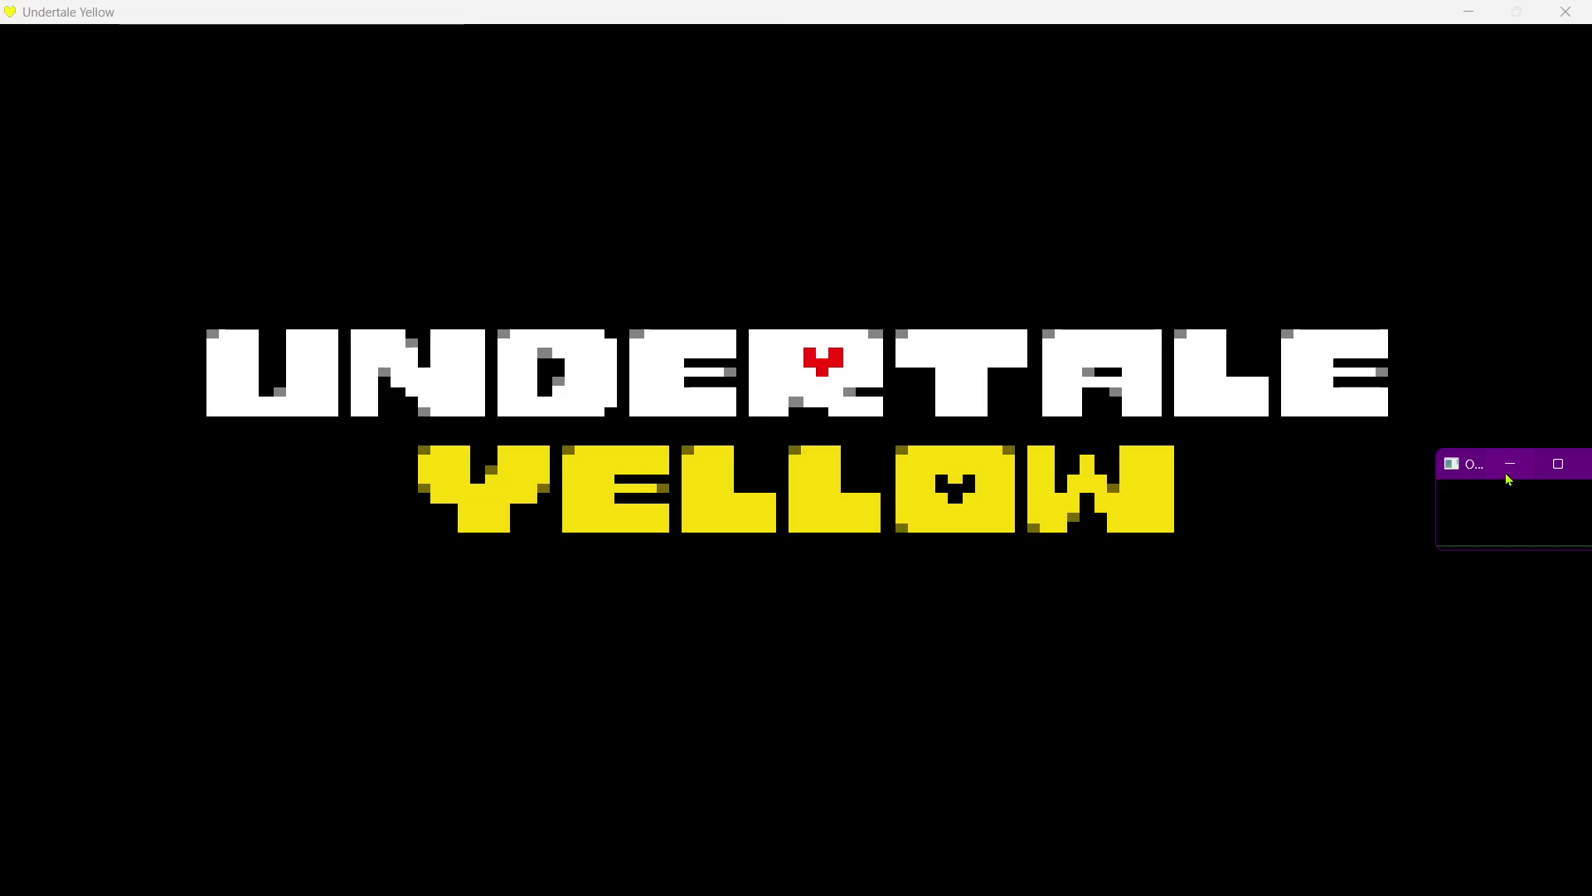
click(1507, 470)
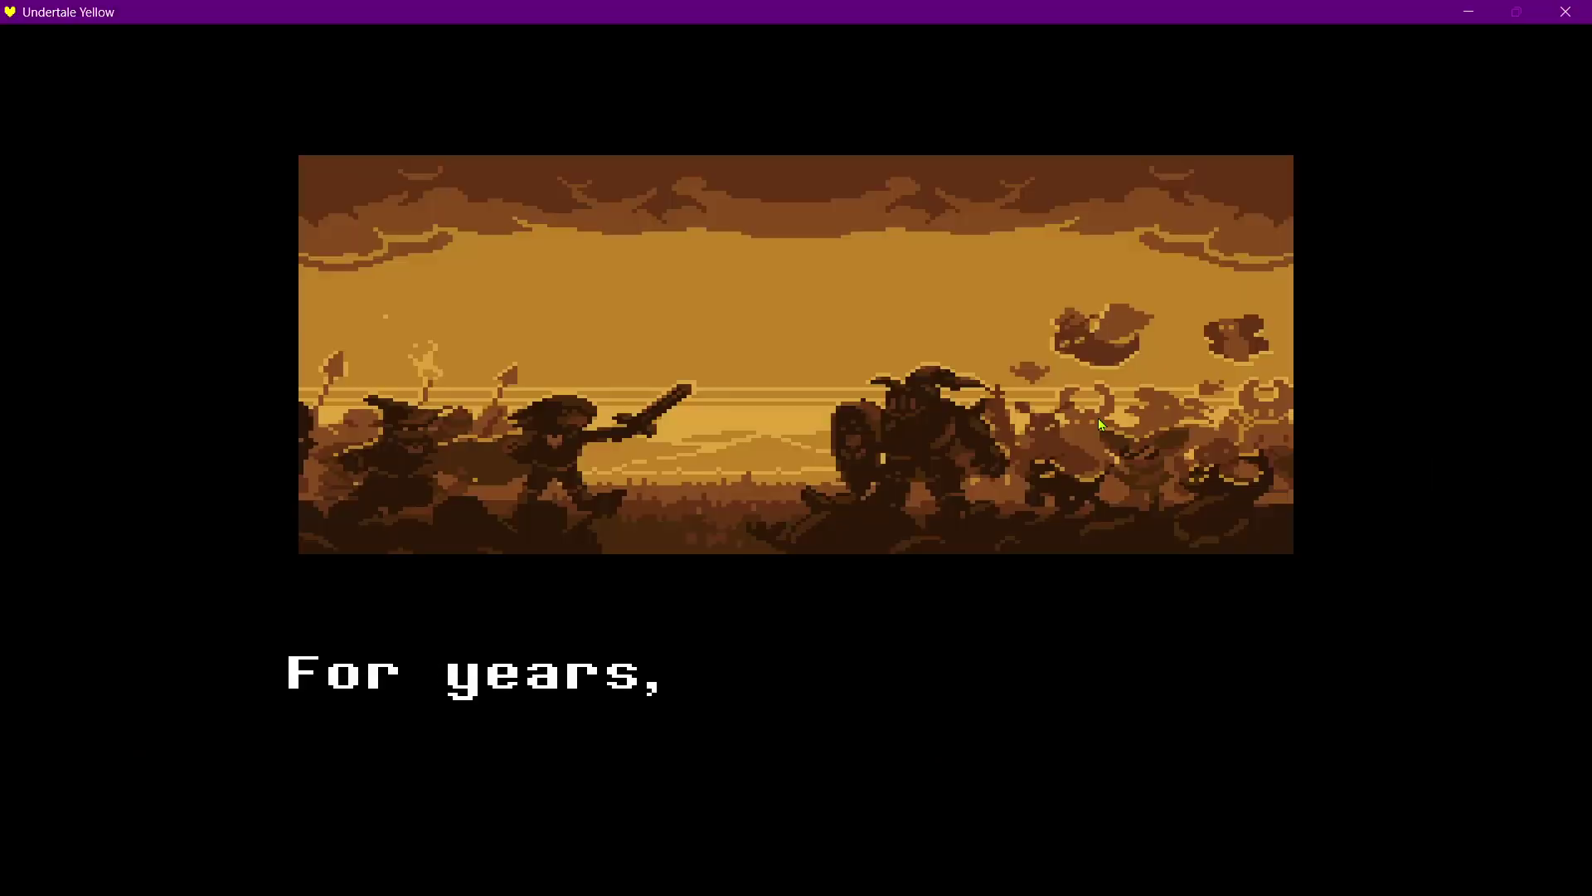
key(z)
key(z)
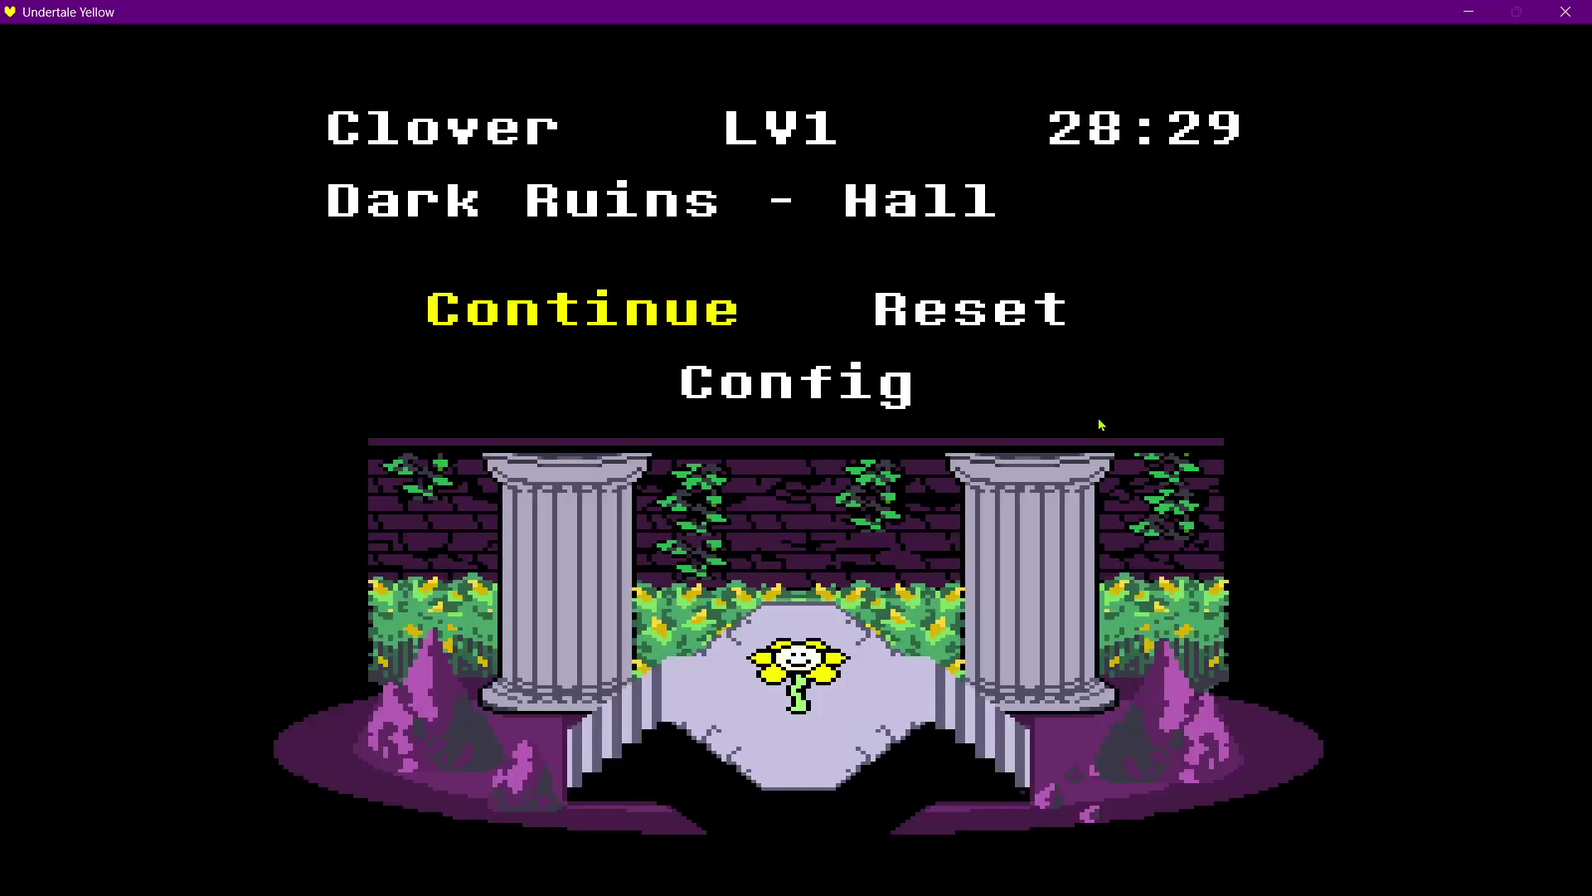
click(1468, 13)
mouse_move(723, 870)
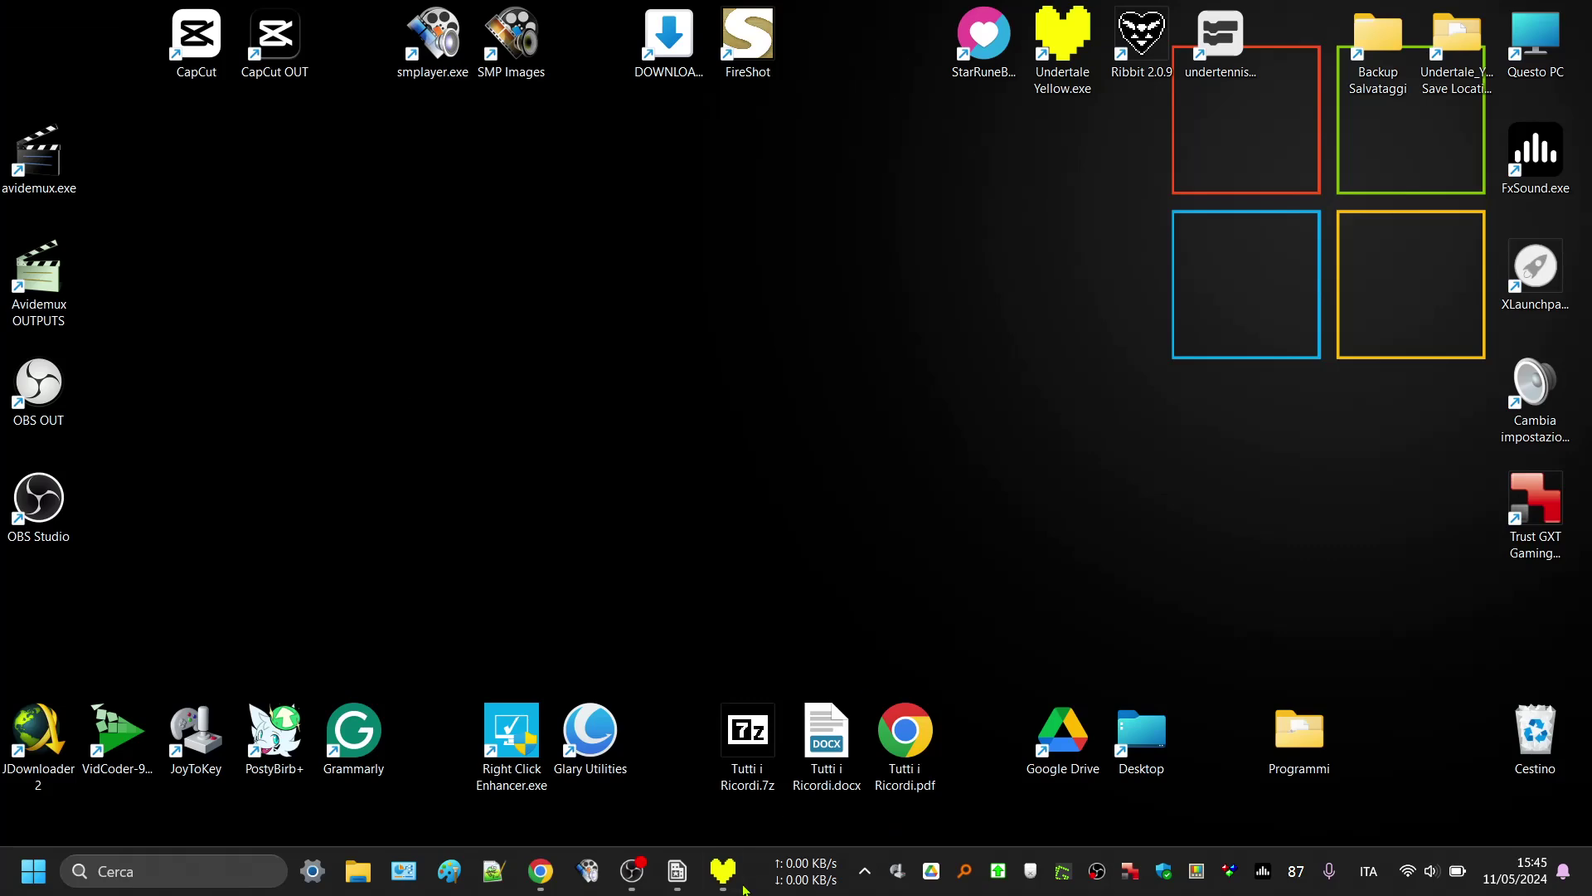
click(737, 889)
key(z)
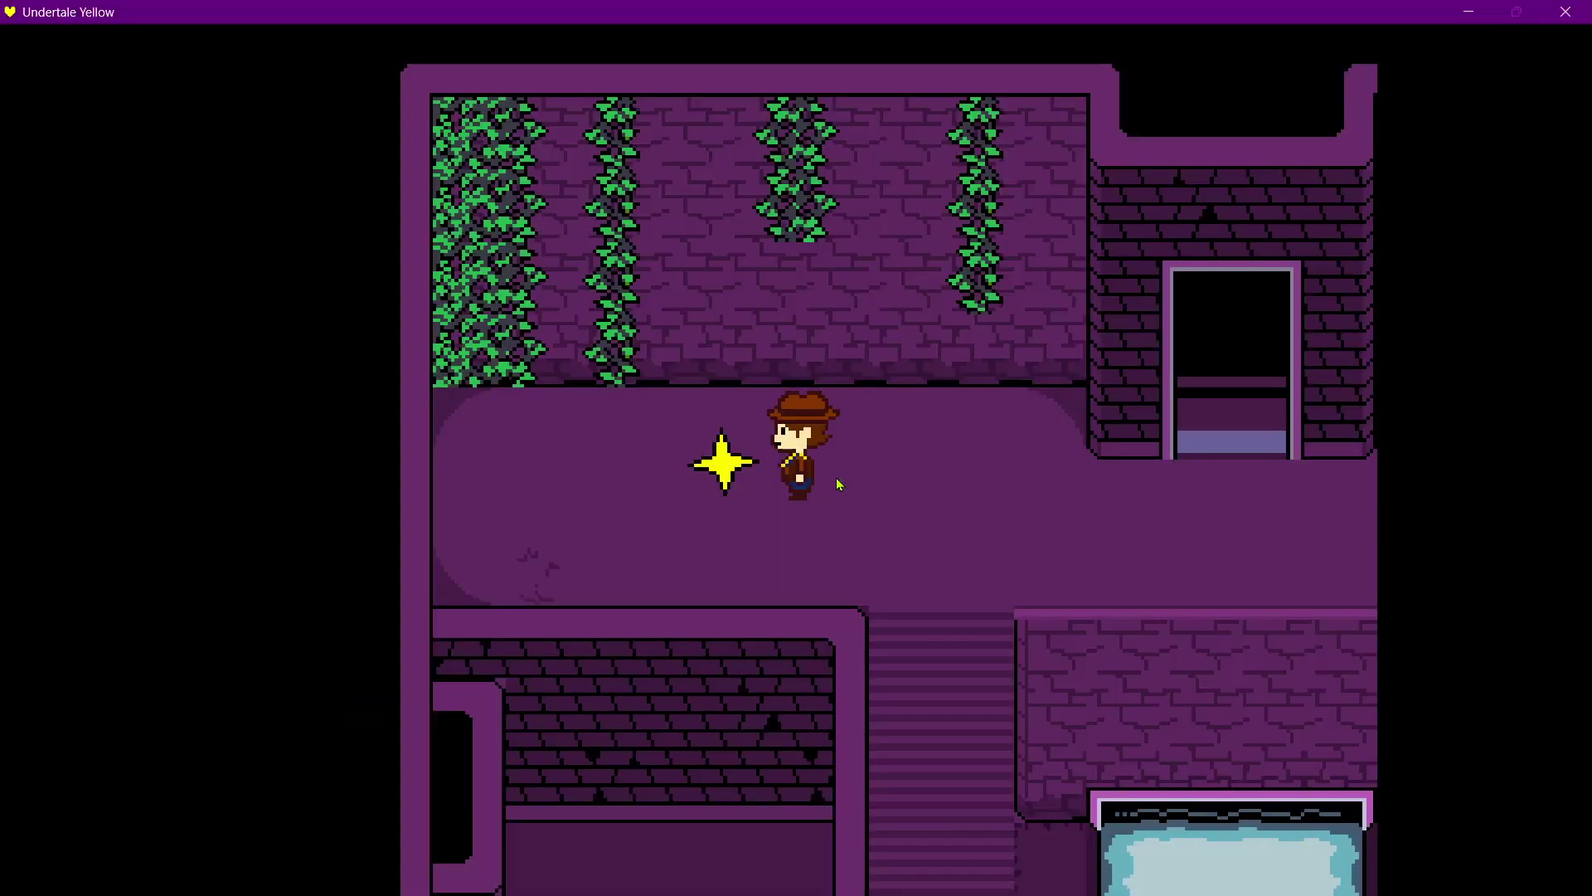
Walk Clover around the room and past the waterfall using the arrow keys.
key(Down)
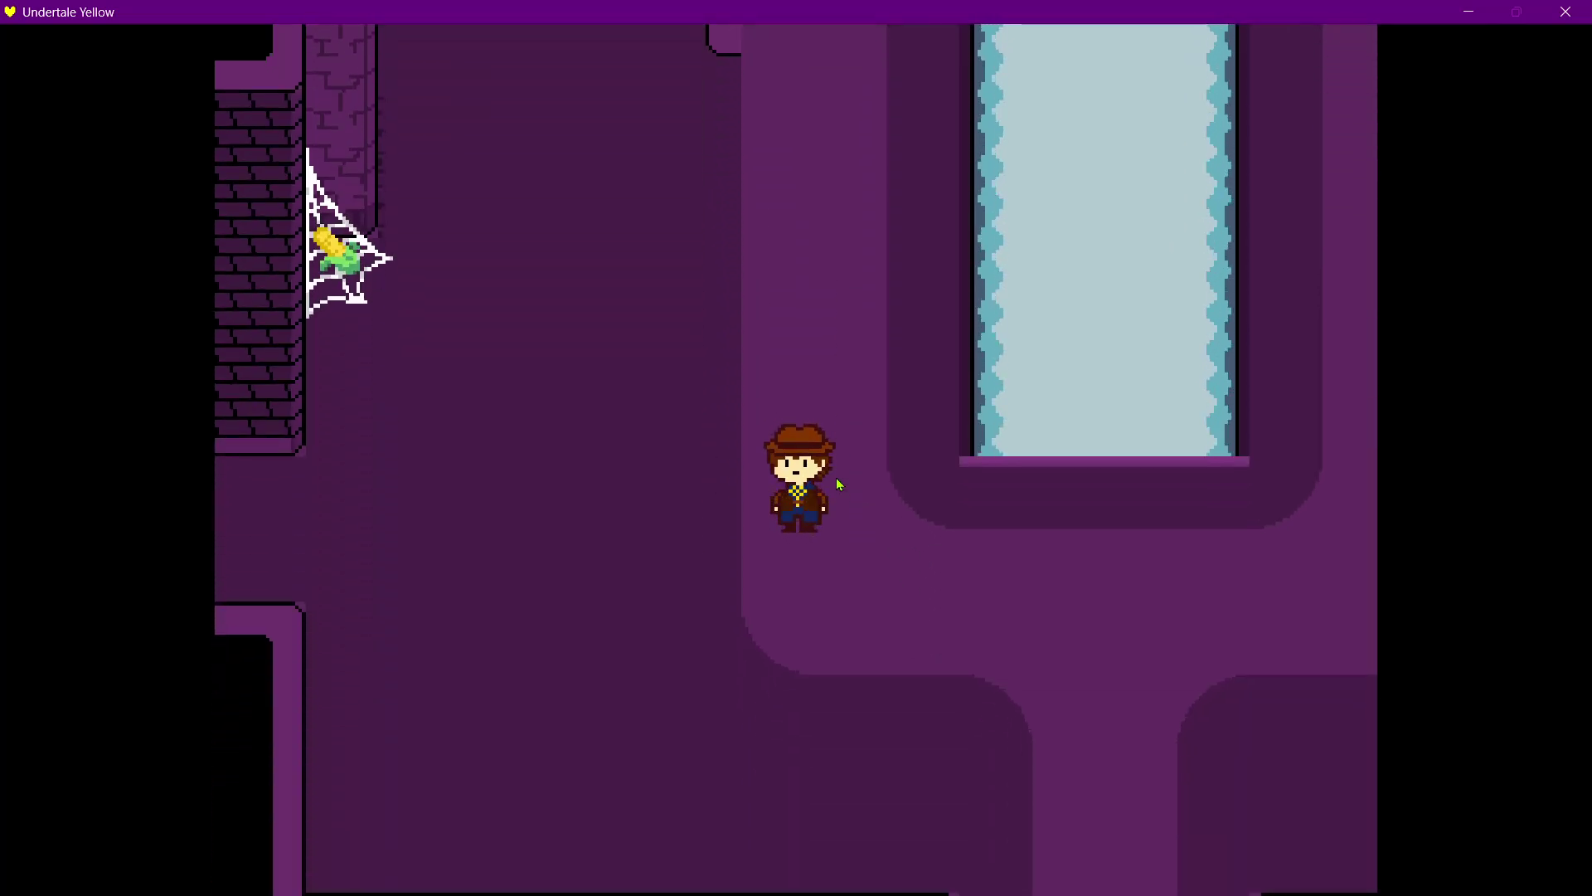
key(Right)
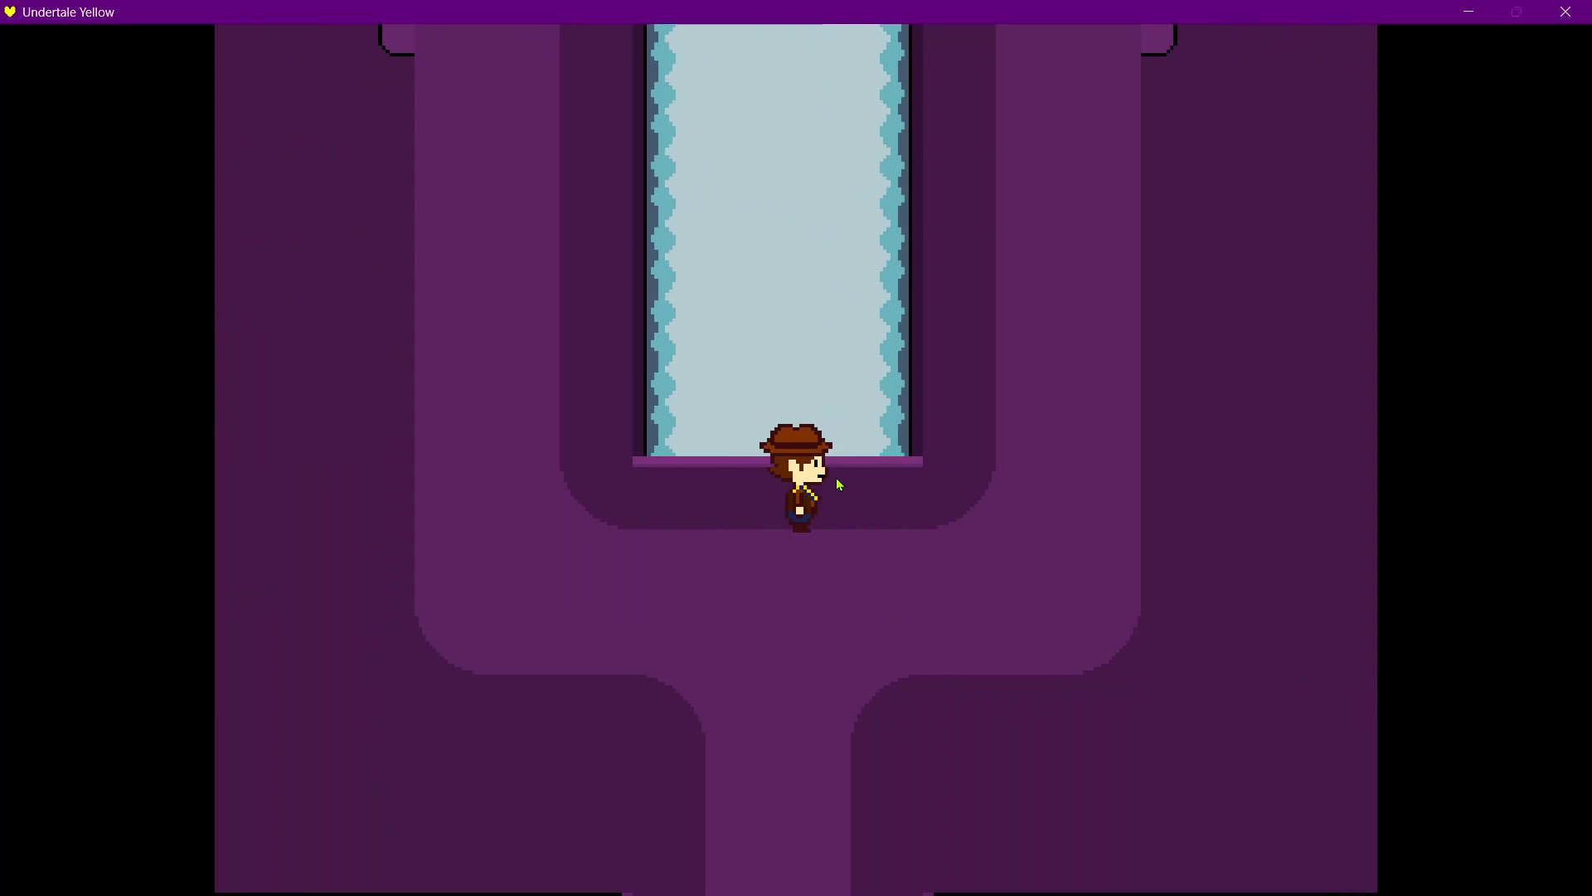
key(Down)
key(Left)
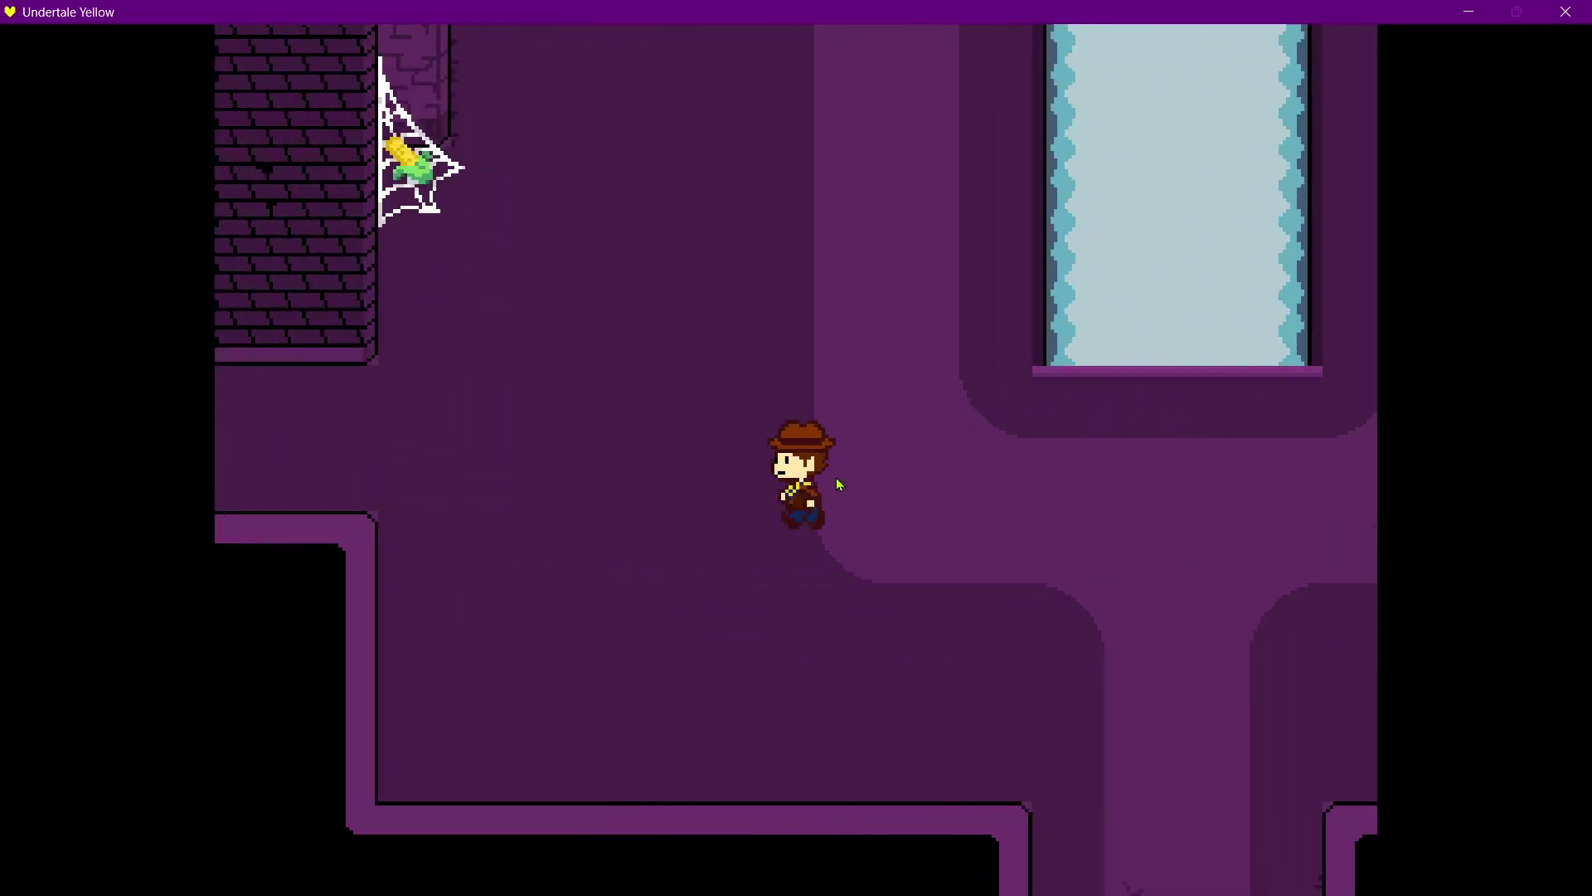
key(Up)
key(Up)
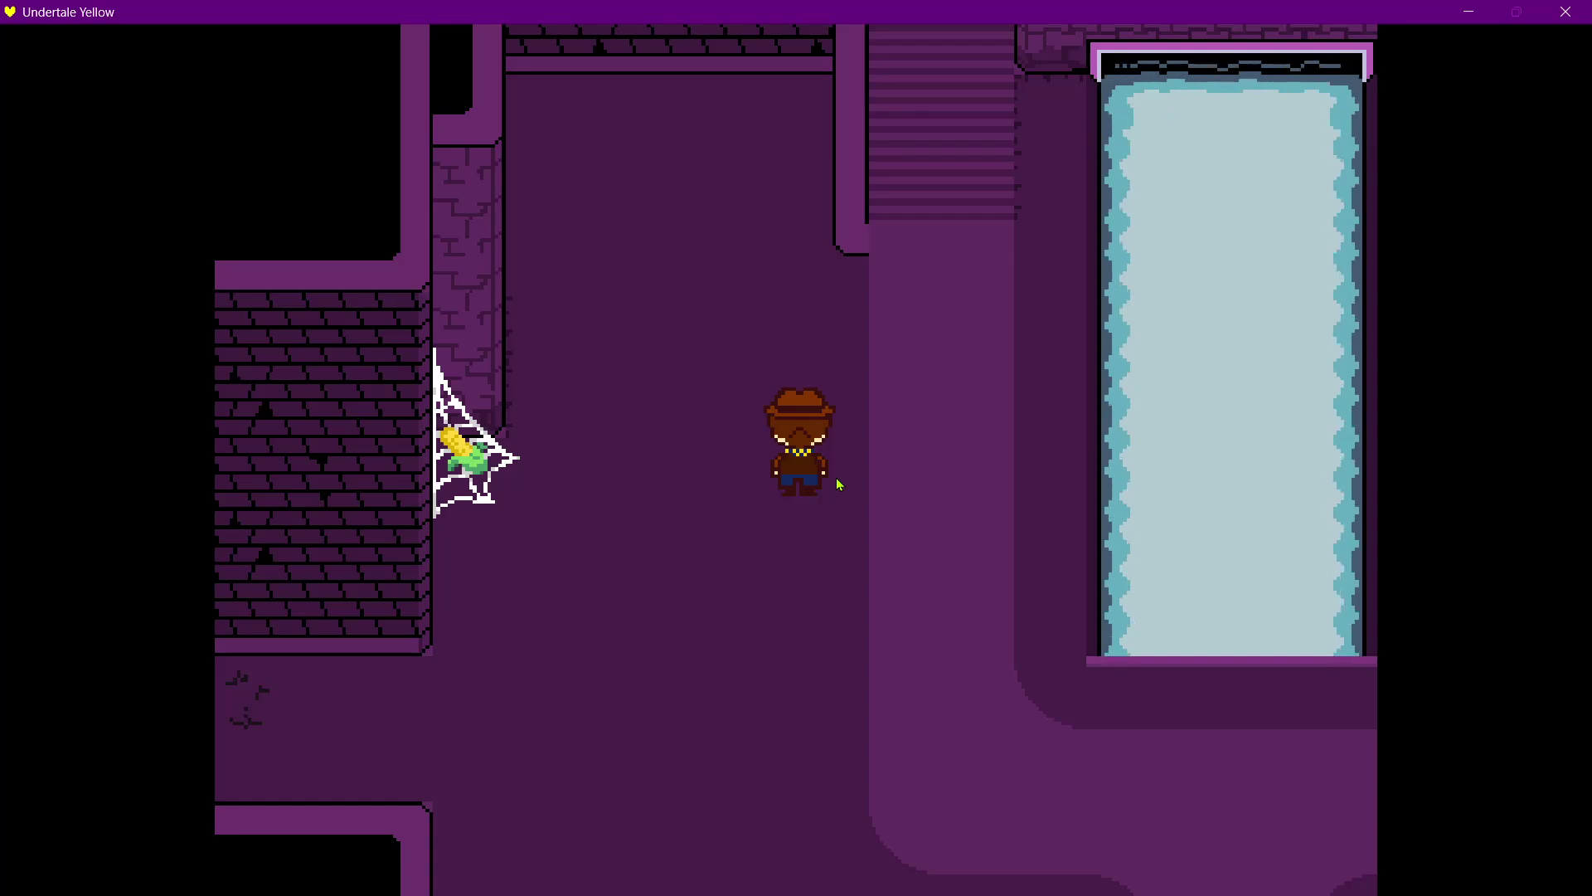
key(Down)
key(Right)
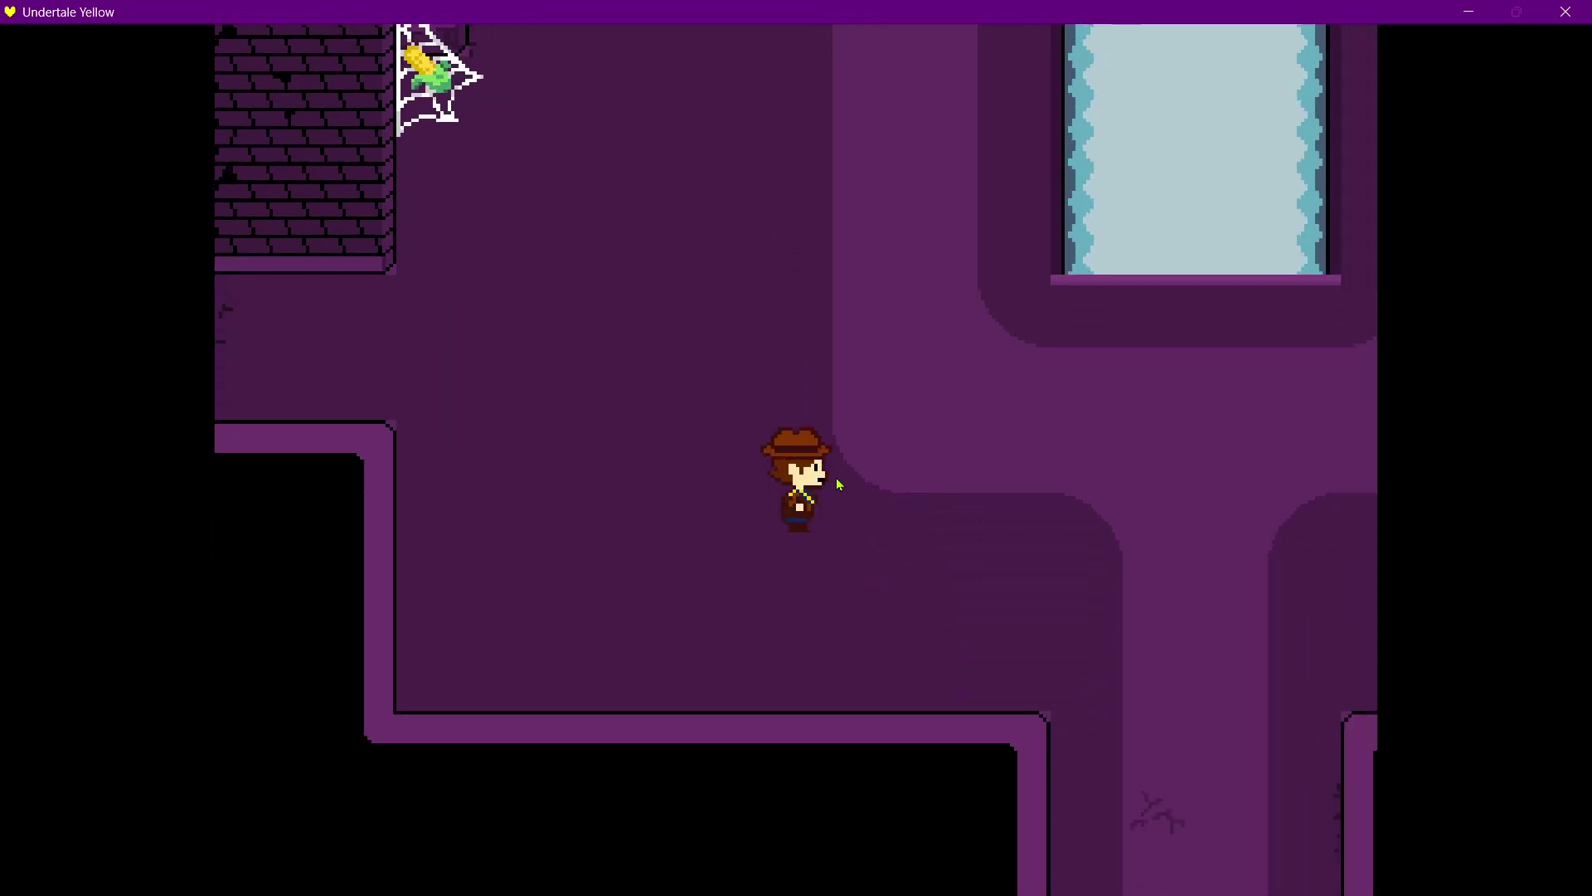
key(Left)
key(Up)
key(Down)
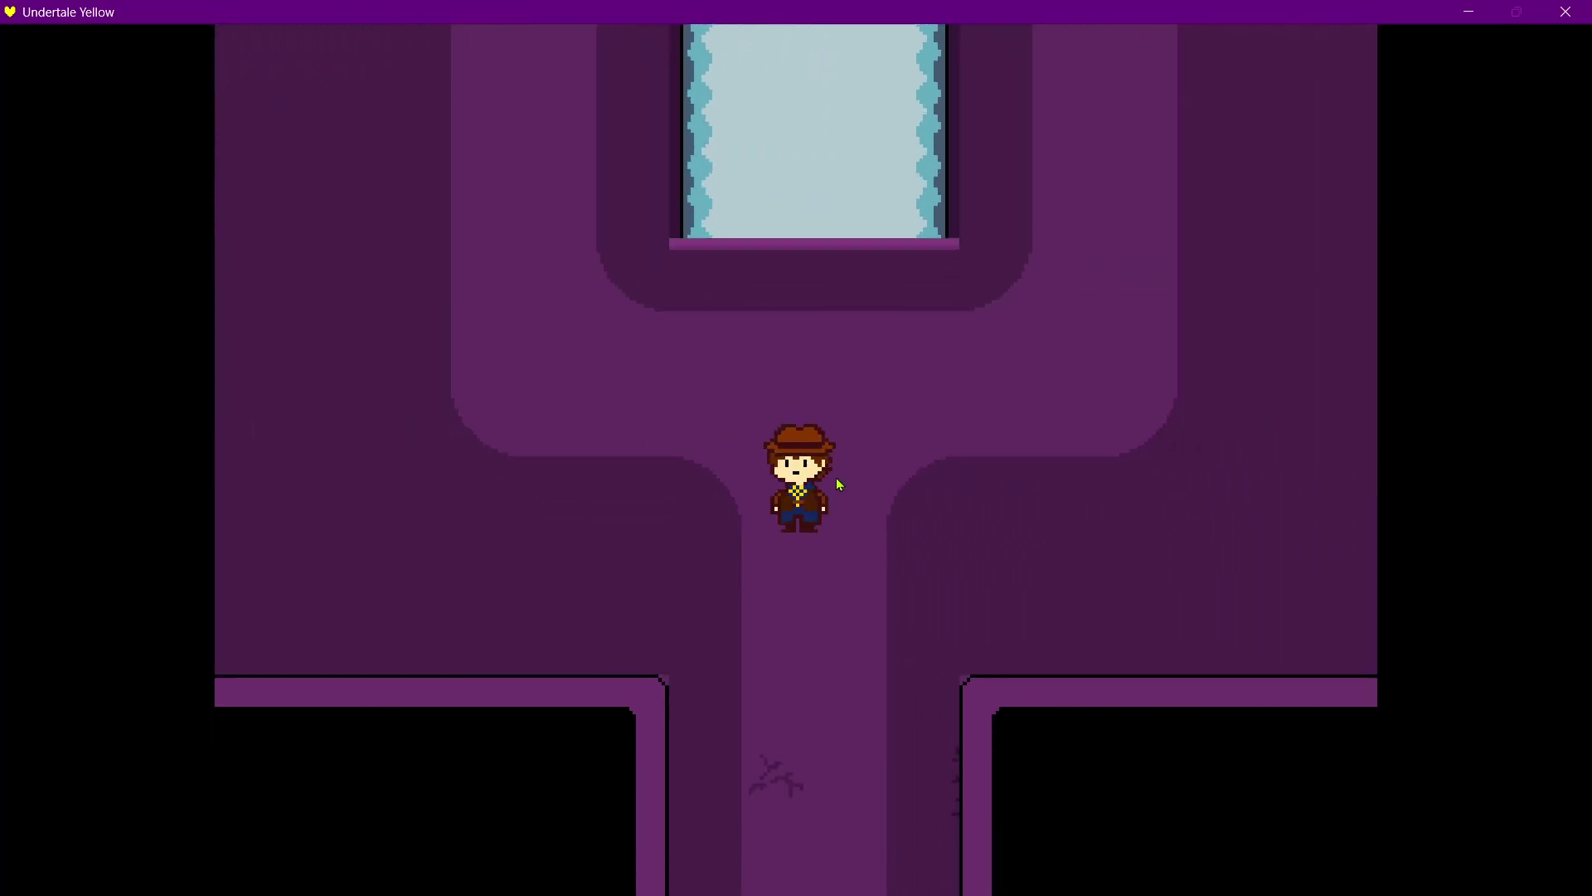
key(Up)
key(Down)
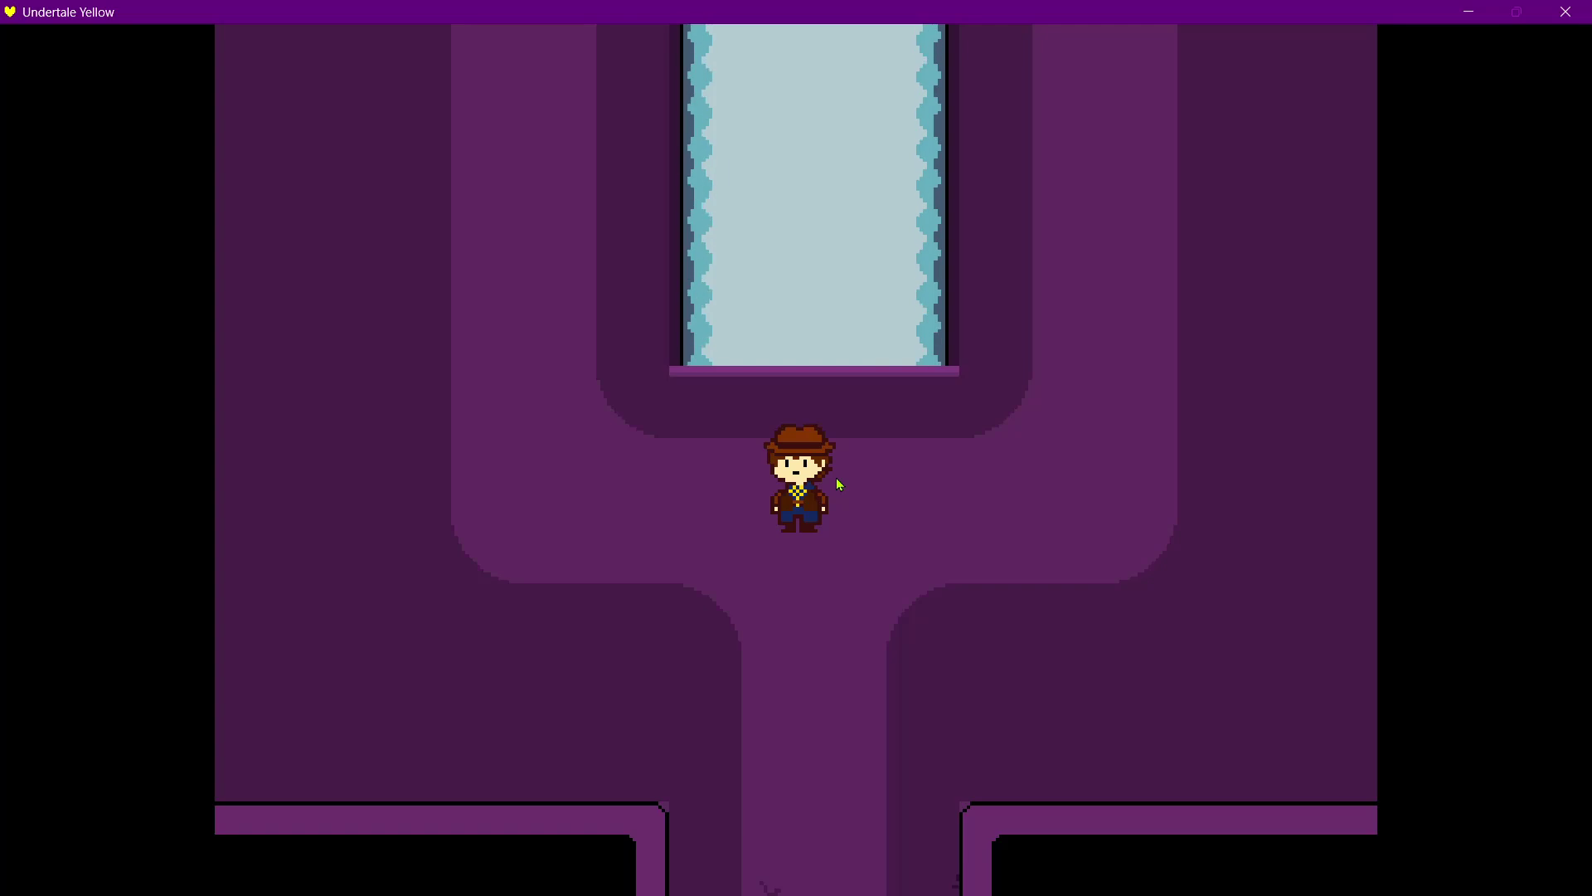
Quit the game and open the PowerToys installation guide in Chrome.
click(1555, 11)
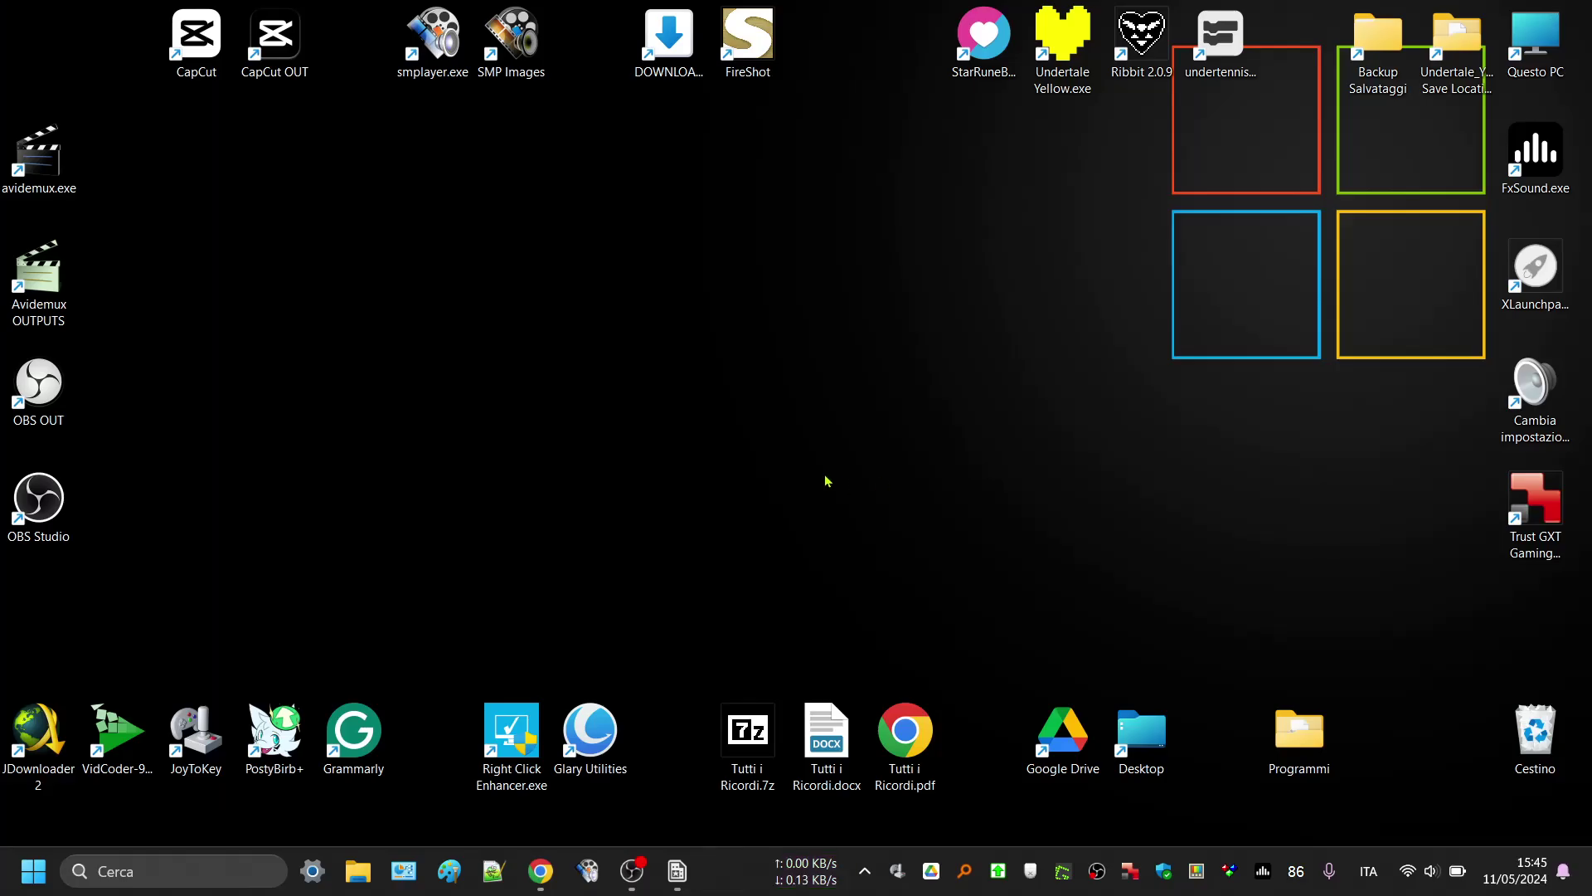
click(540, 871)
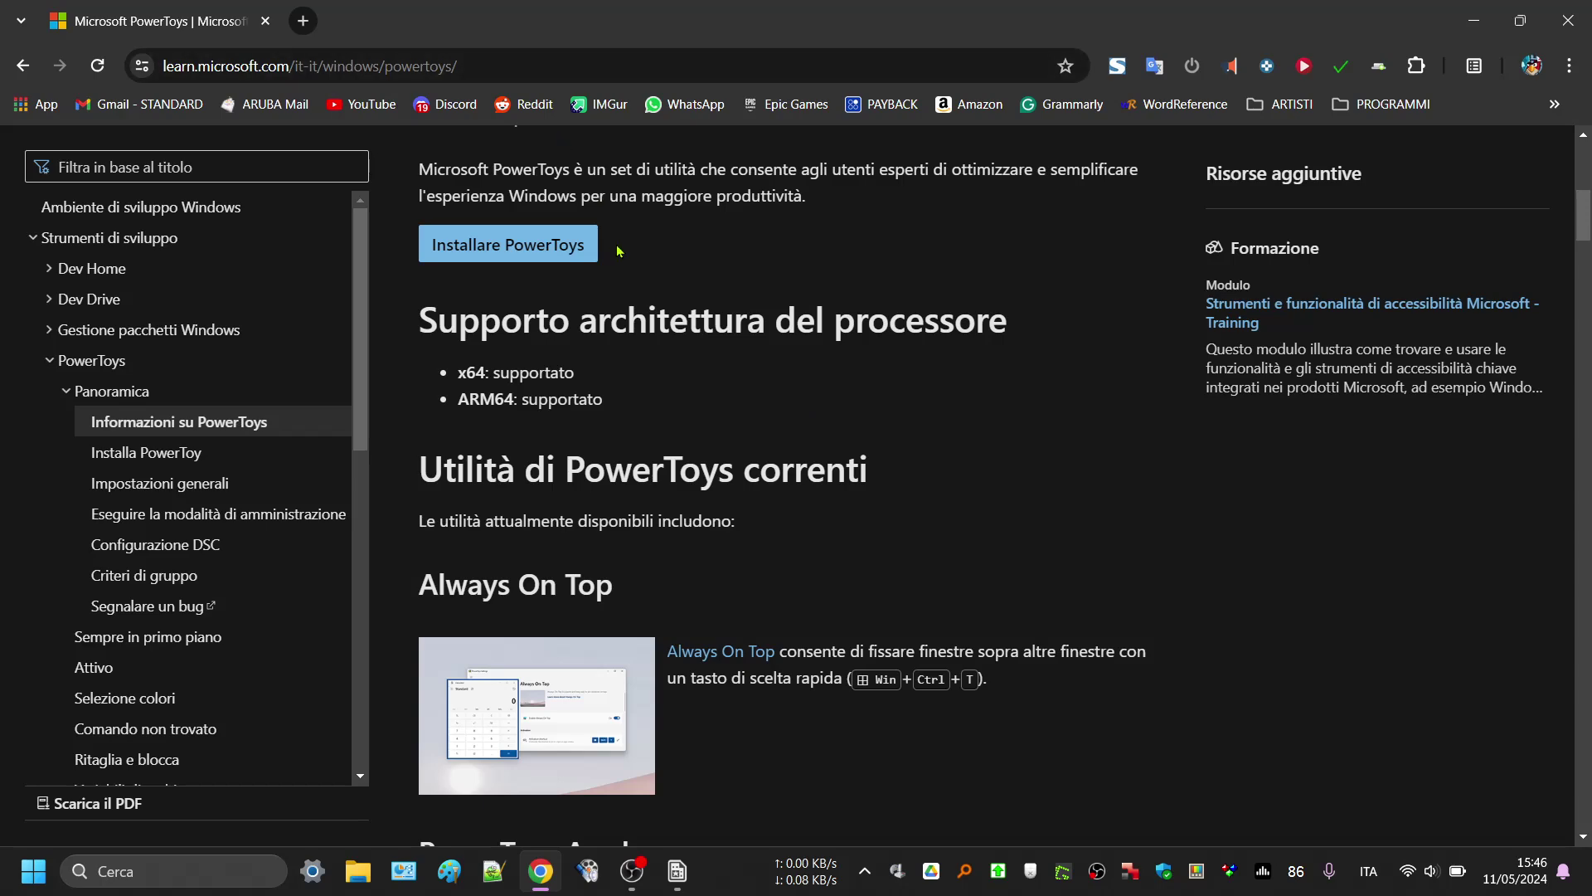
mouse_move(713, 320)
click(564, 264)
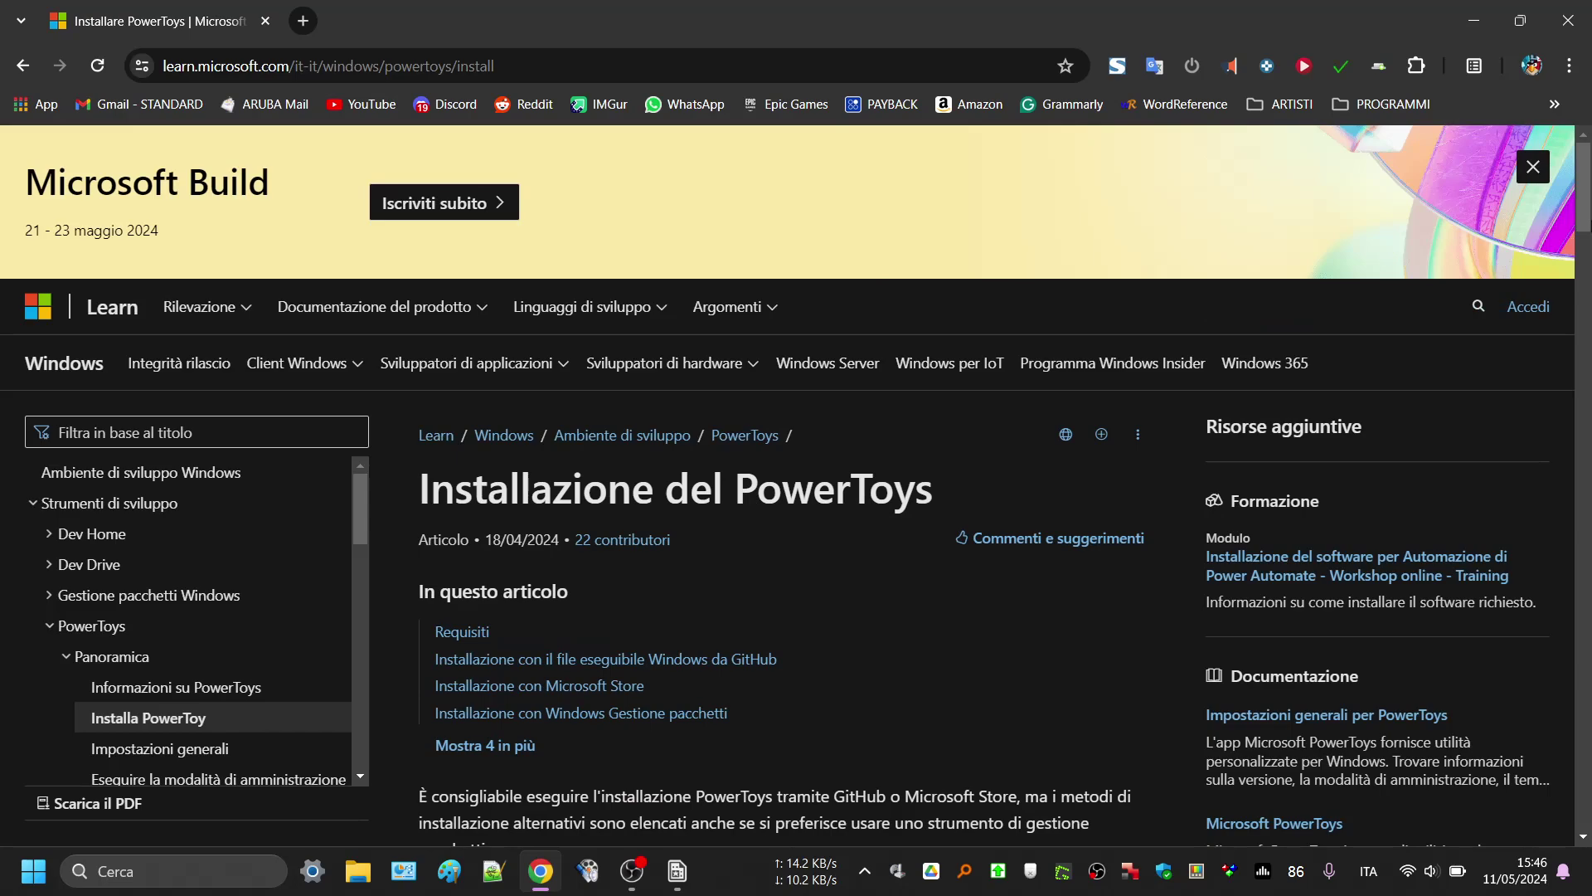
drag(1589, 219, 1588, 284)
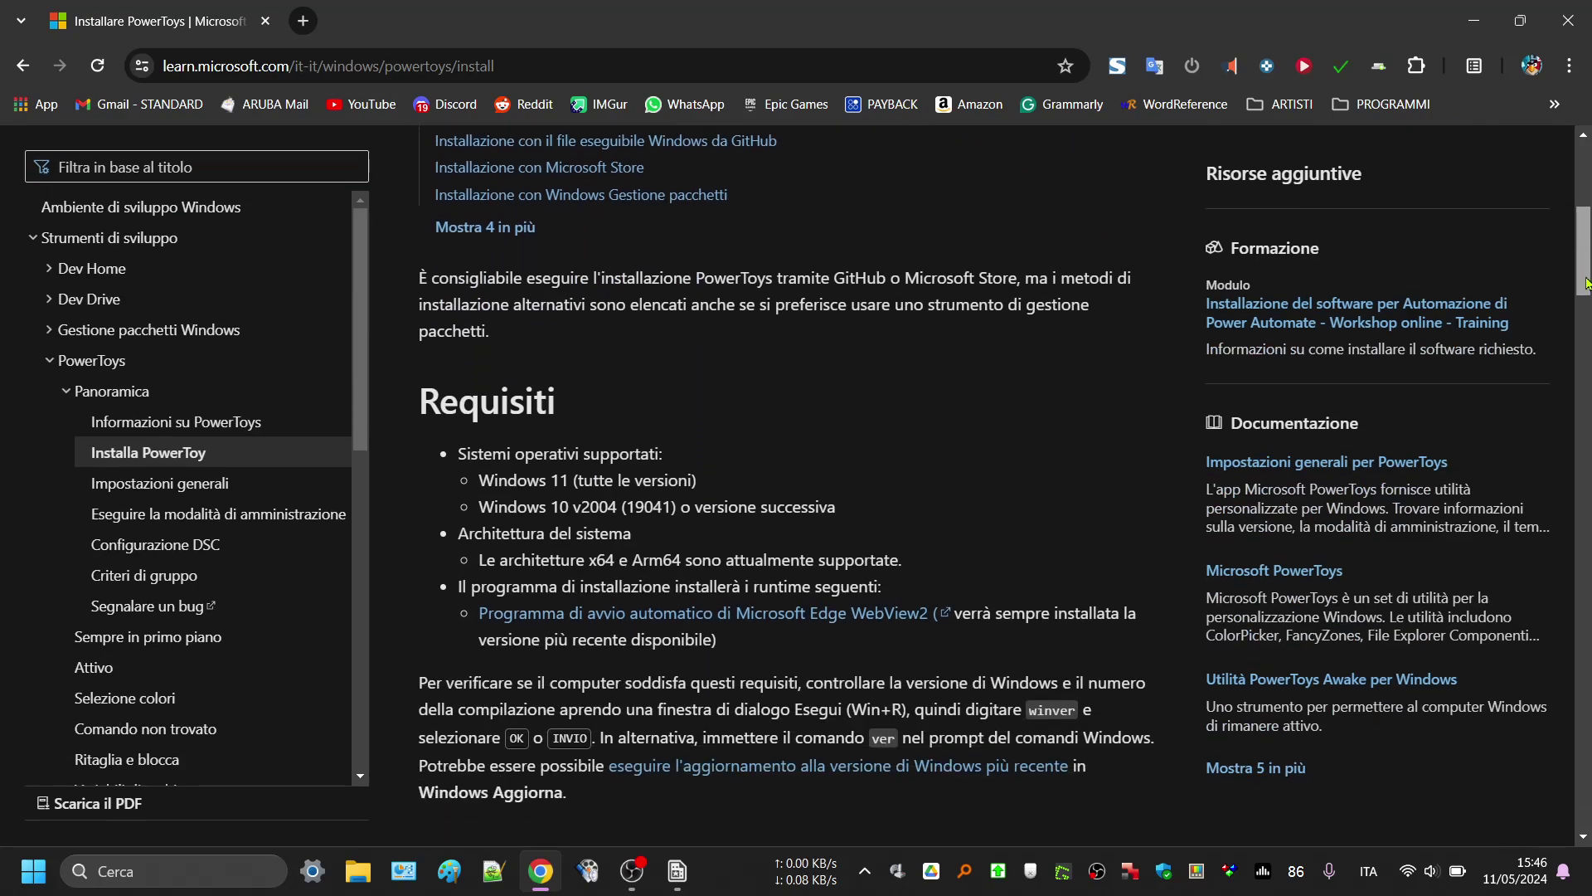
scroll(811, 473, down, 3)
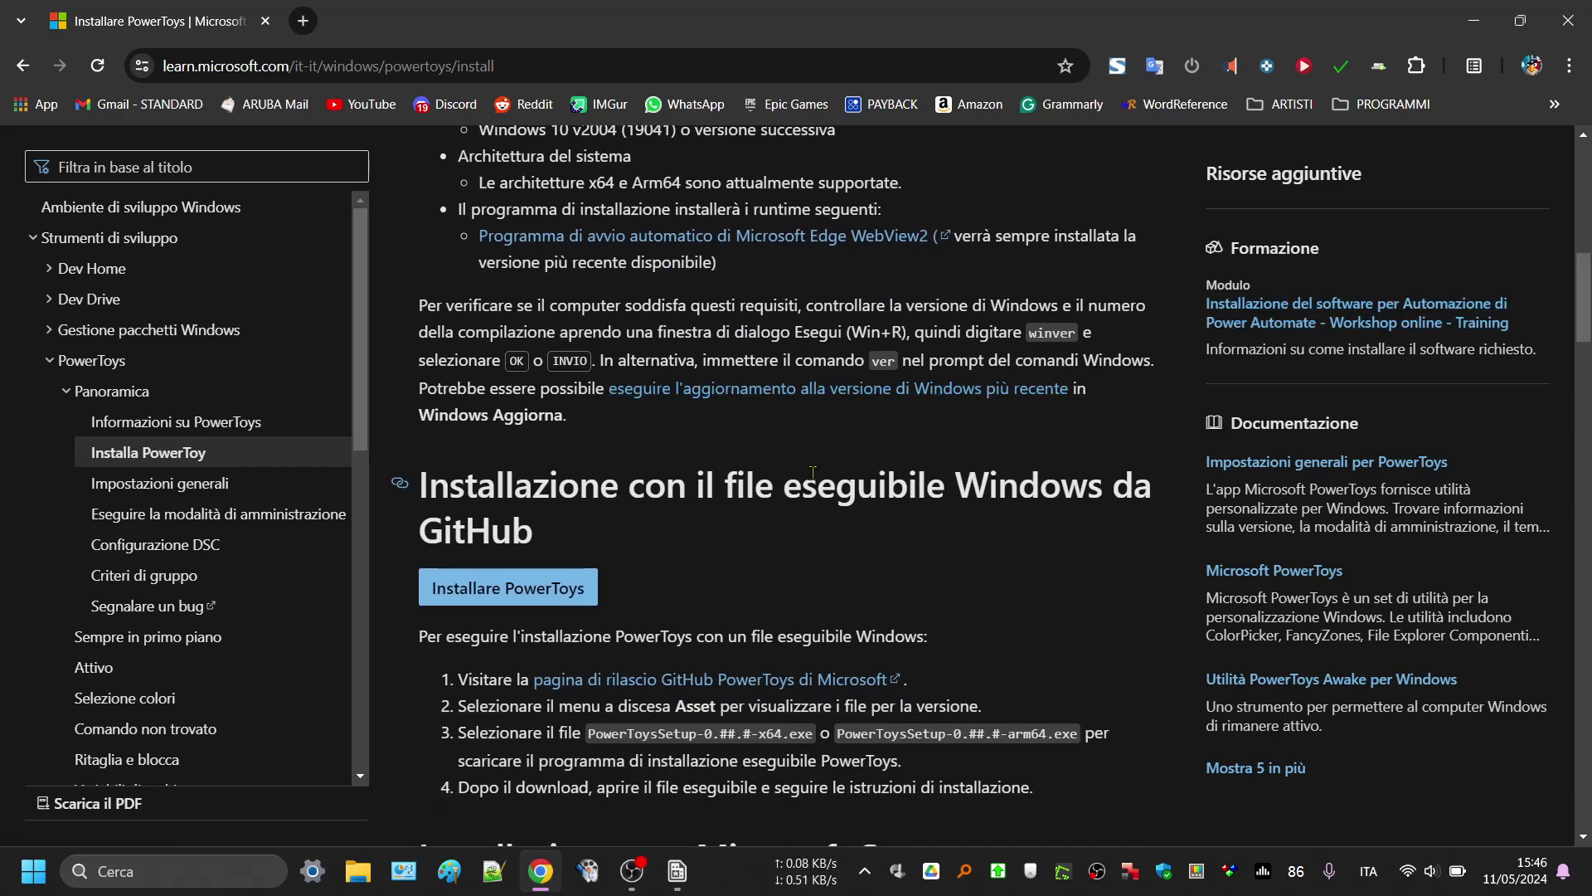
drag(1589, 277, 1588, 324)
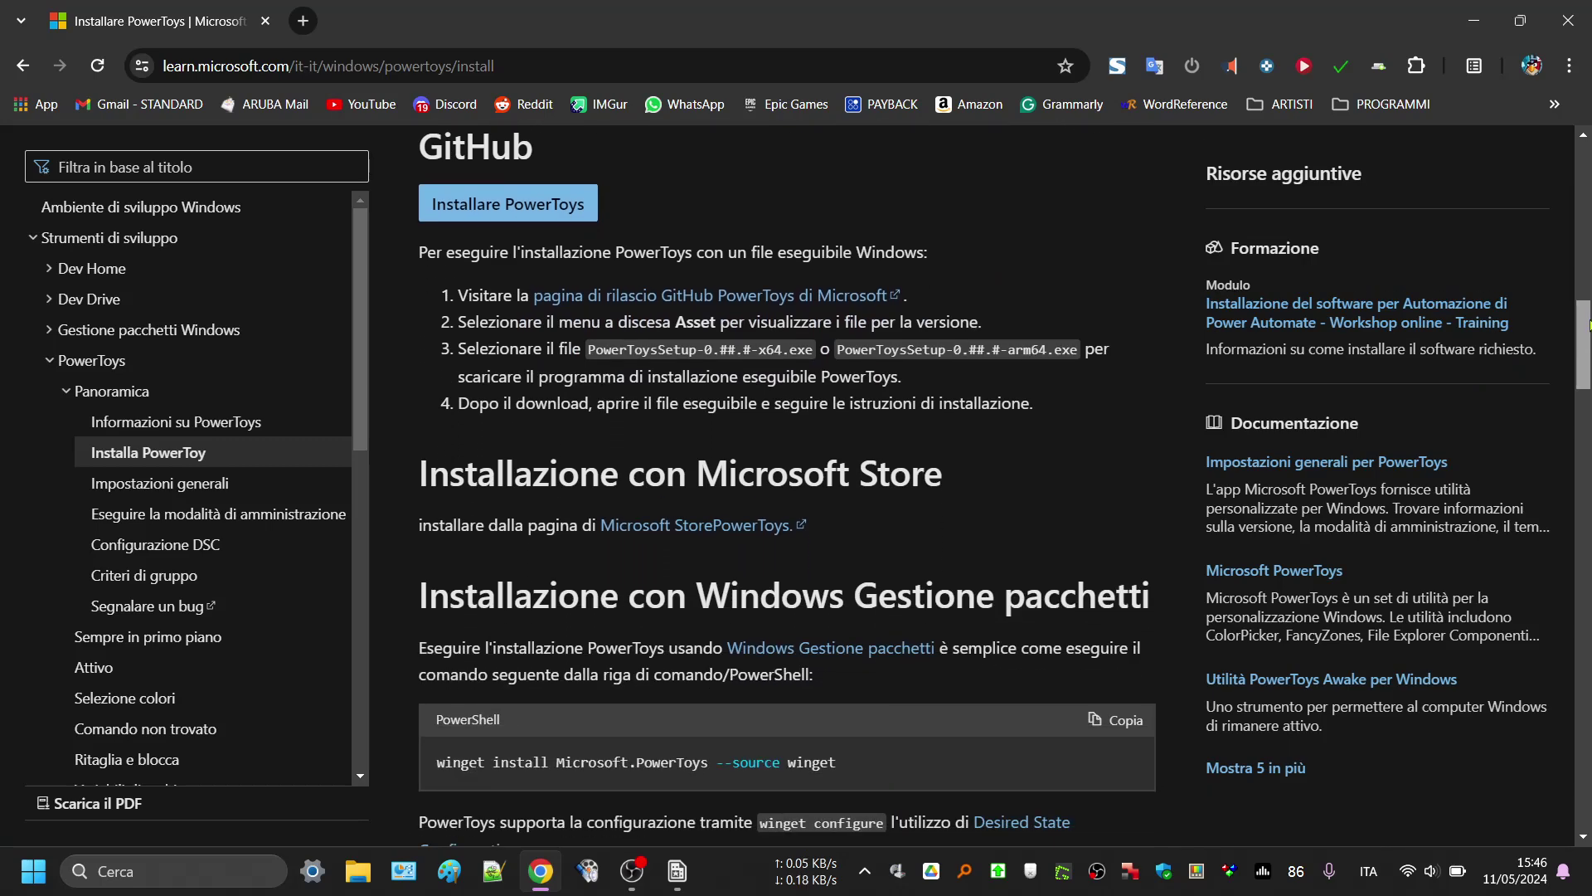
Switch the article URL from it-it to en and follow the Install PowerToys link to GitHub.
click(311, 65)
click(318, 71)
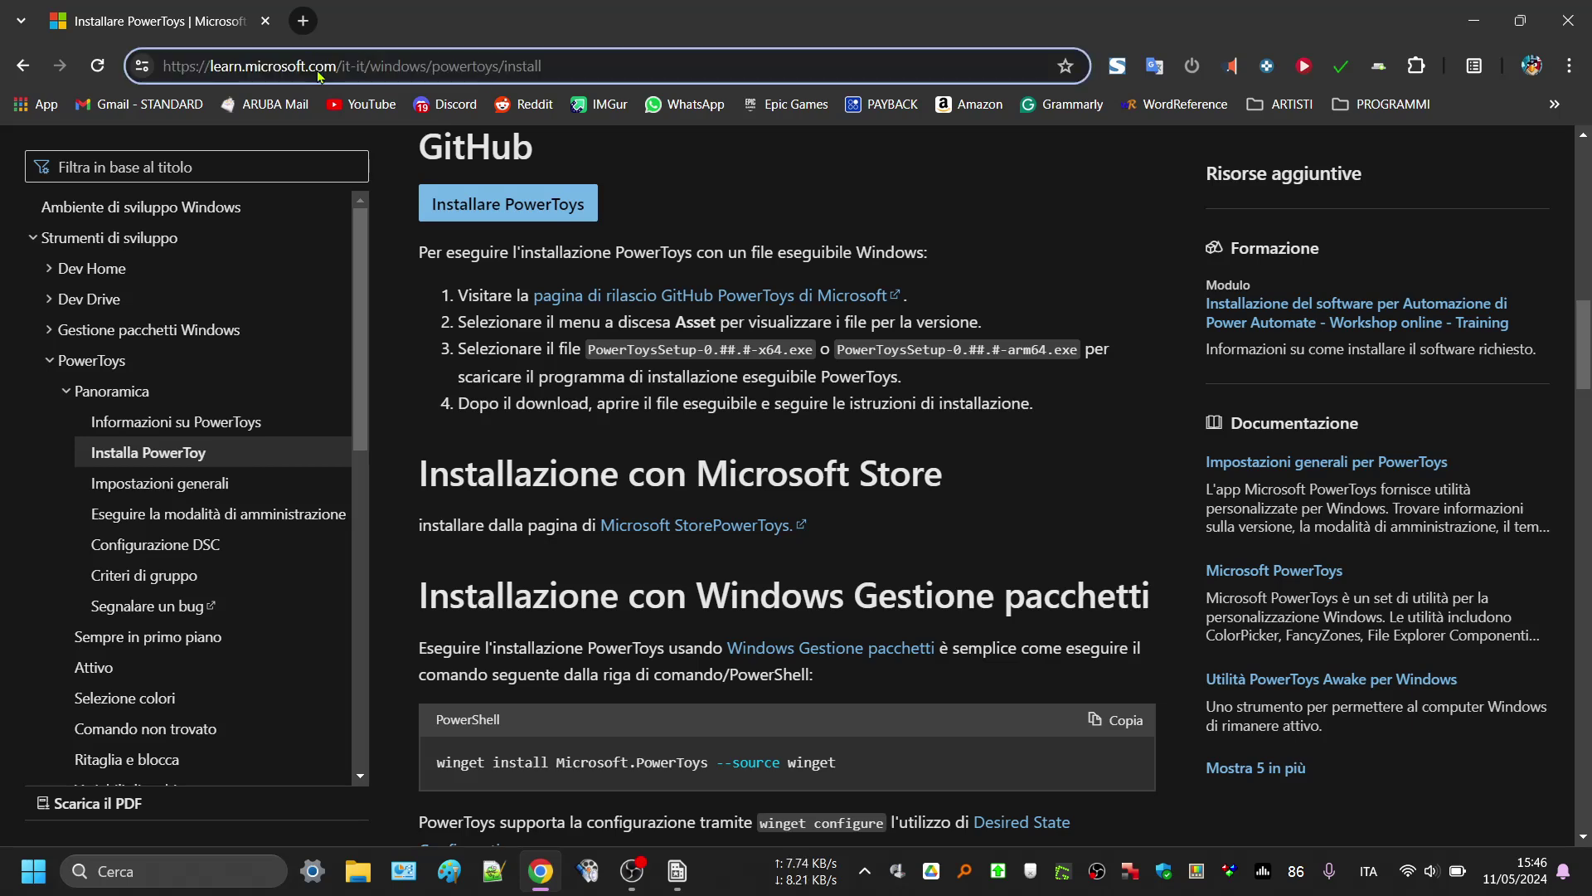
key(BackSpace)
key(BackSpace)
key(BackSpace)
text(en)
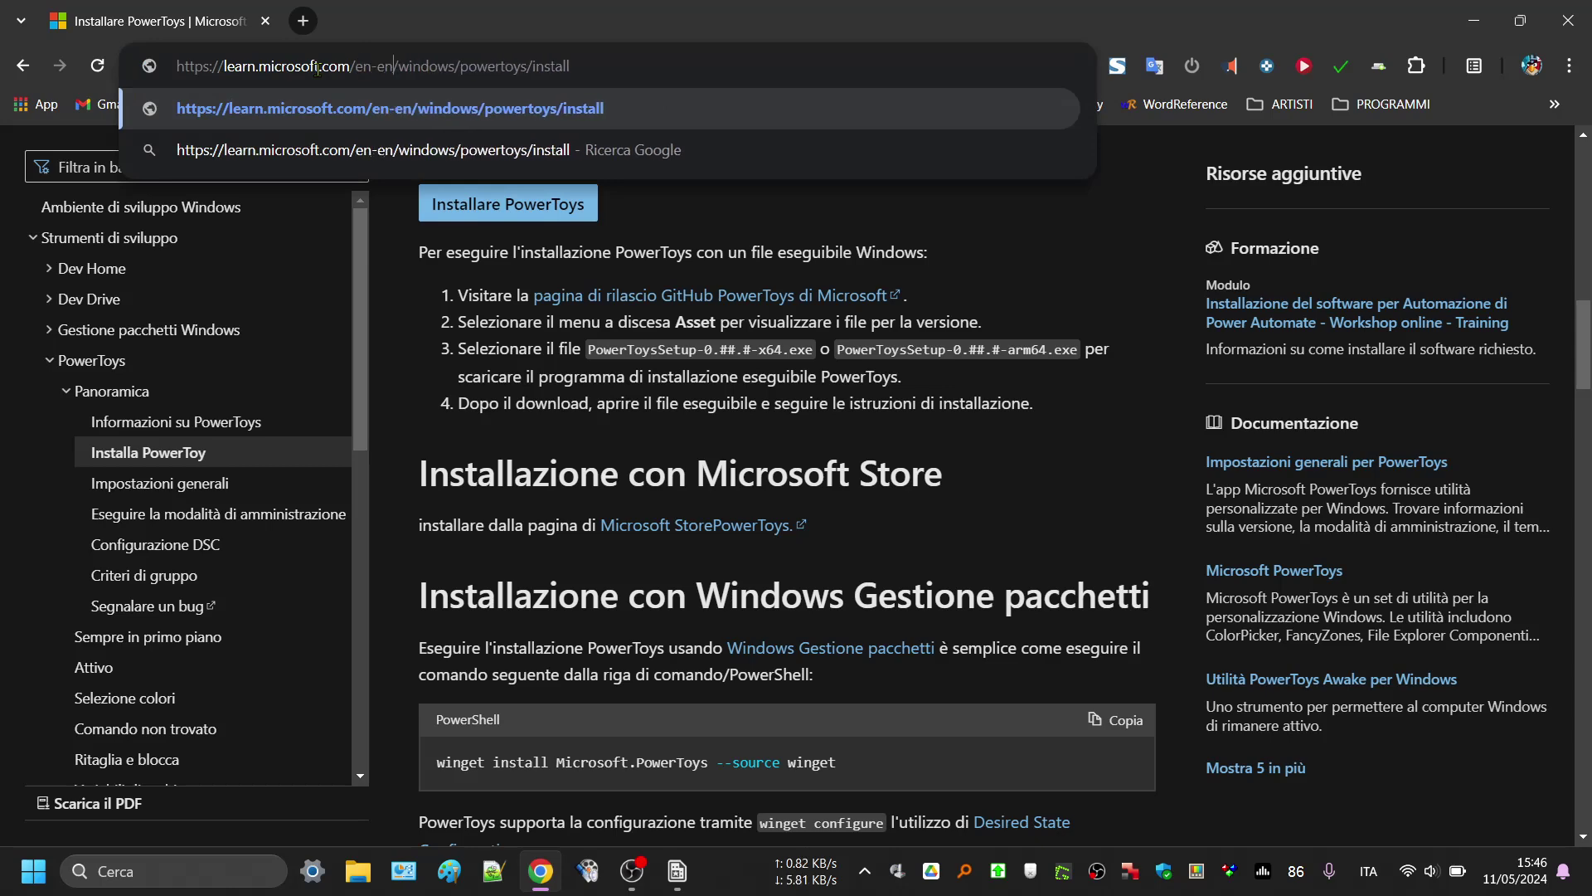
key(Return)
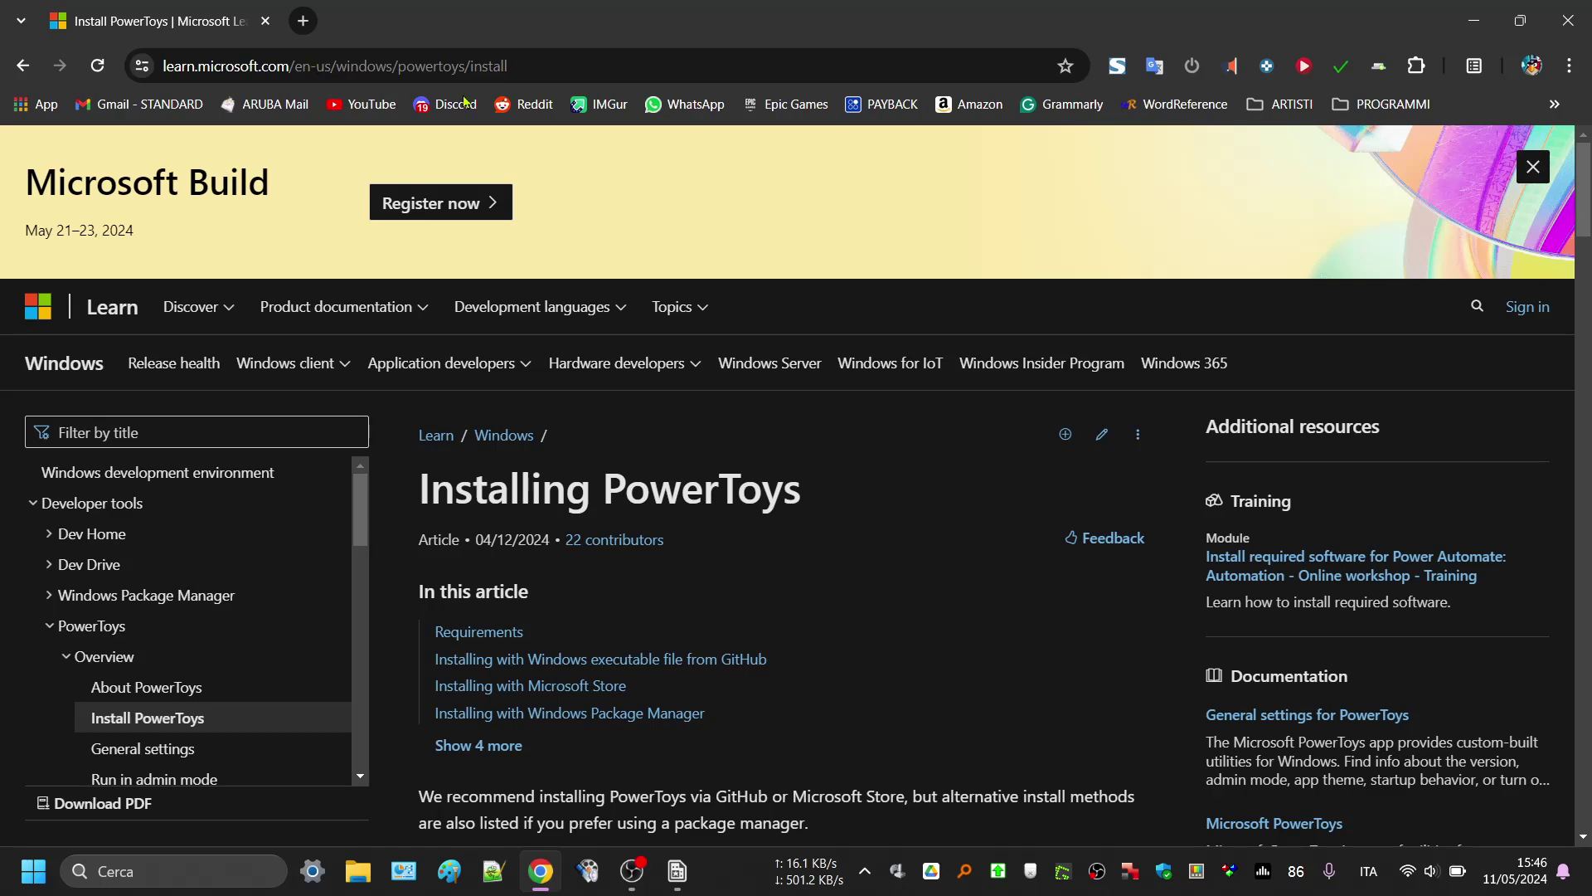
scroll(1572, 251, down, 5)
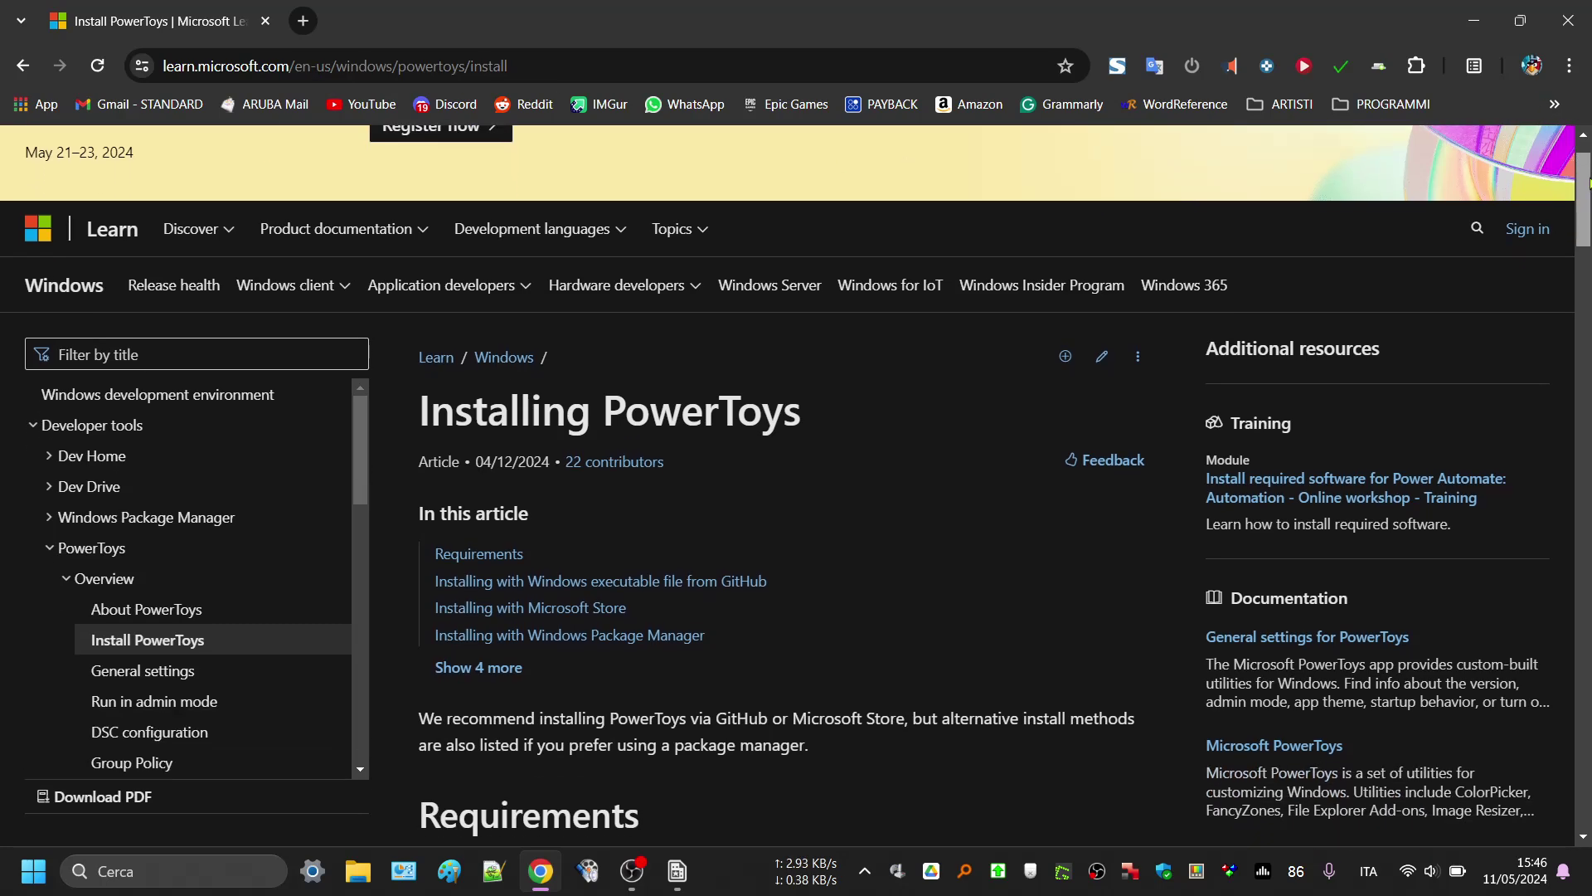
drag(1572, 249, 1561, 312)
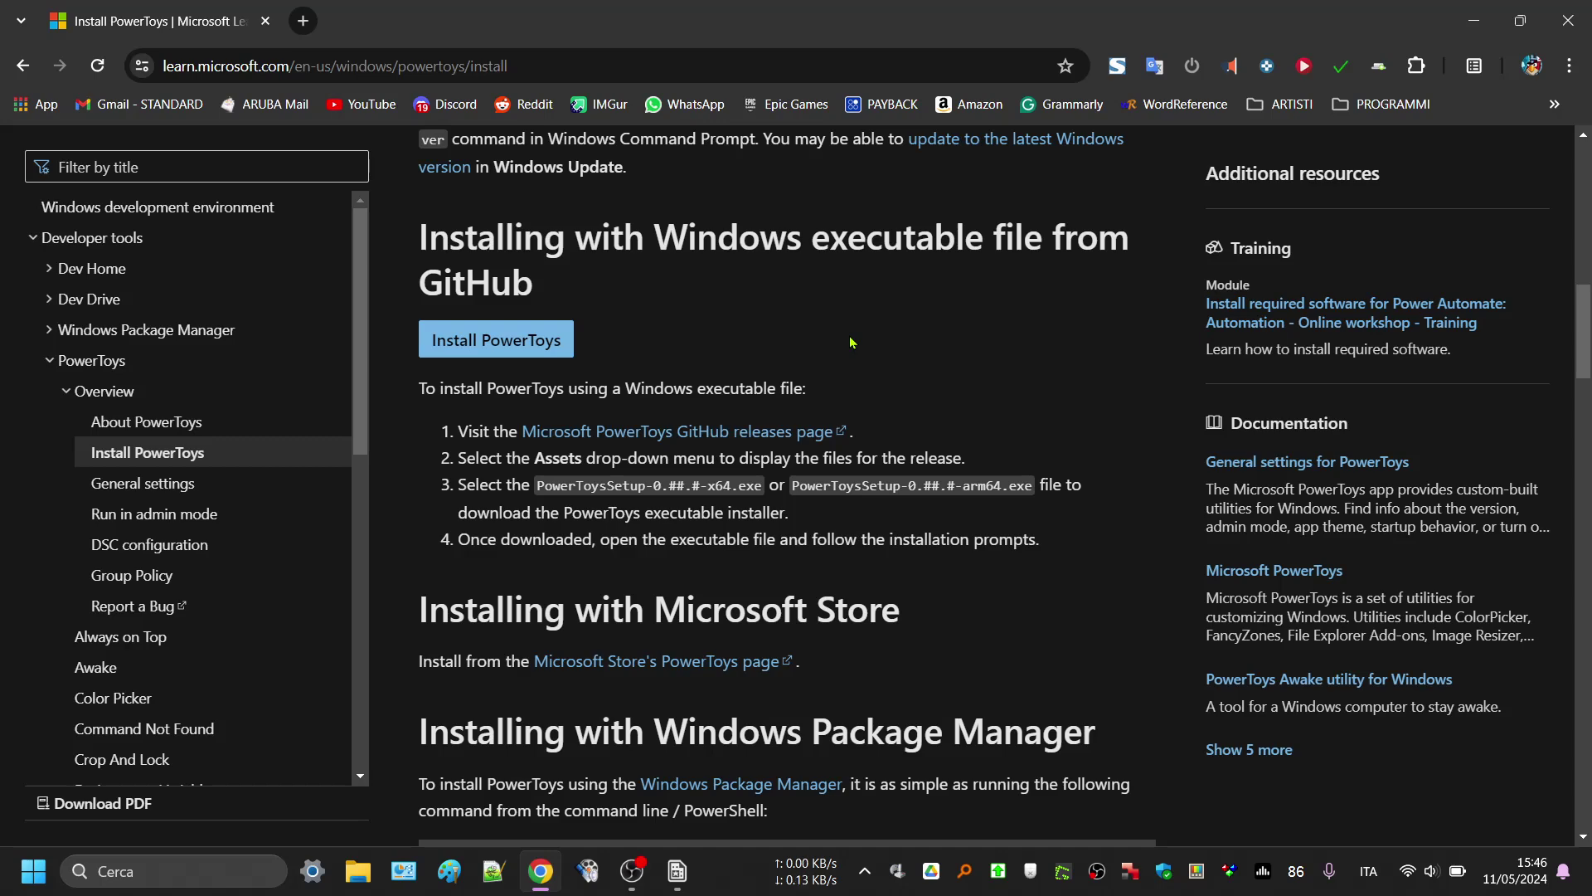
click(536, 336)
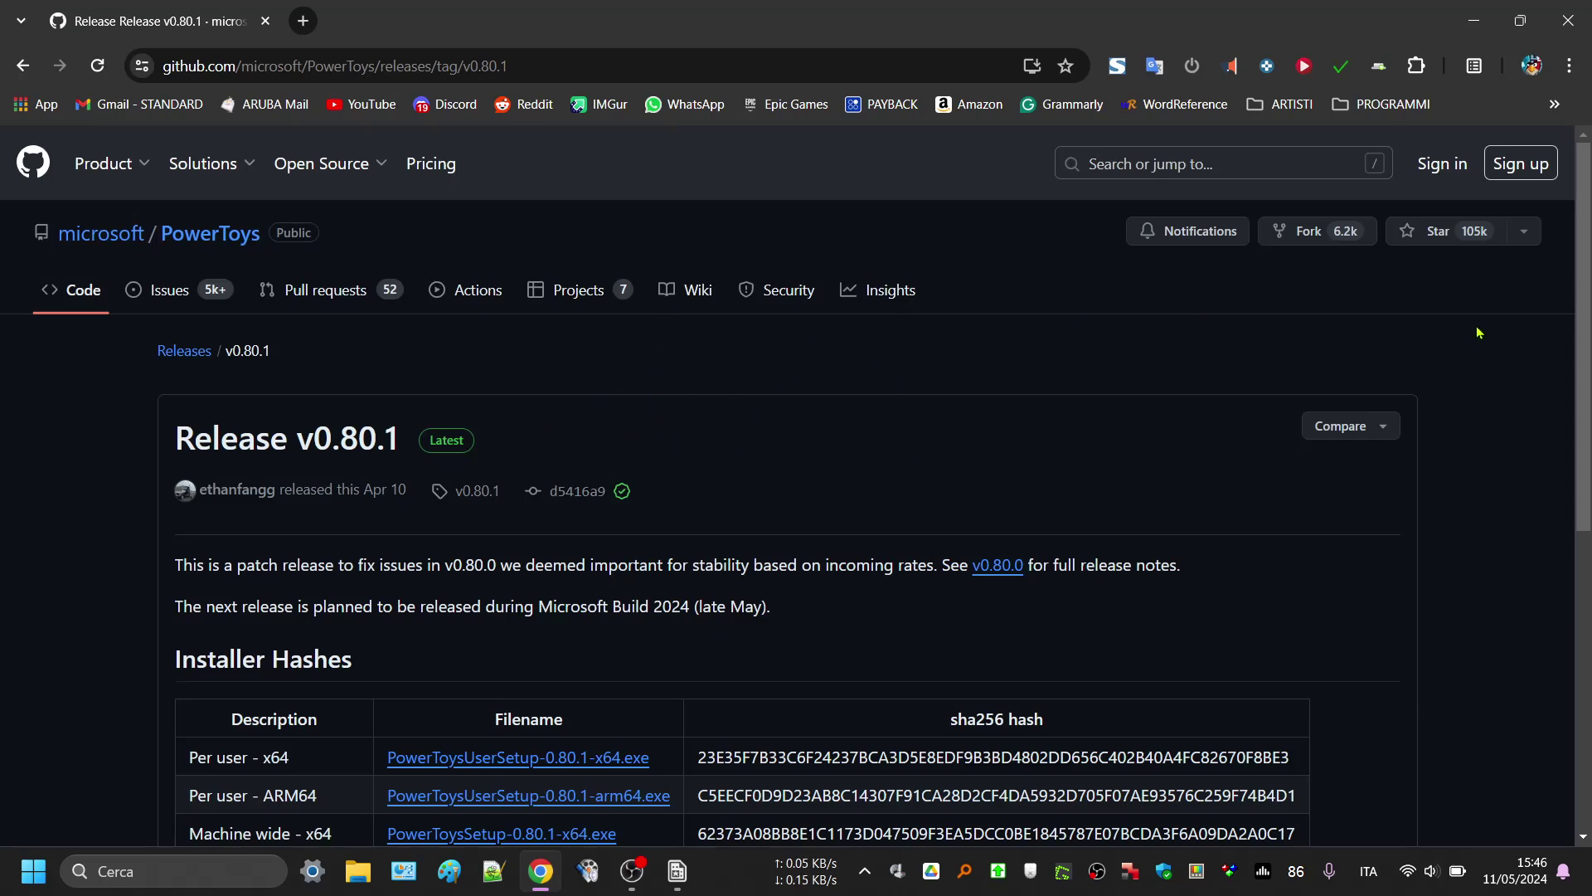
scroll(620, 423, down, 2)
scroll(1573, 462, down, 3)
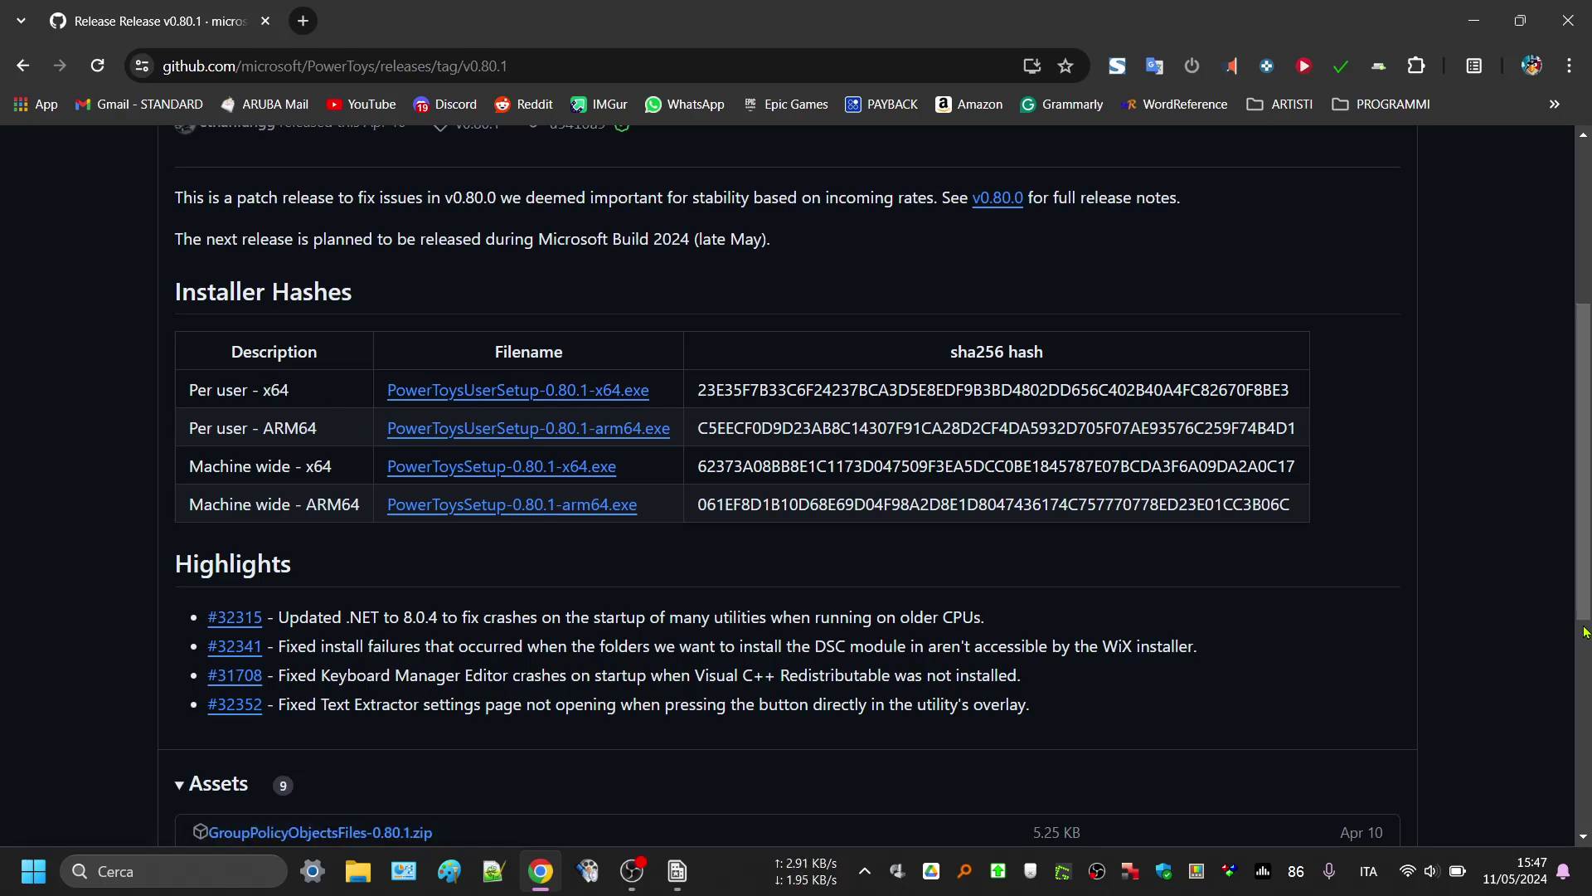
scroll(1586, 642, down, 4)
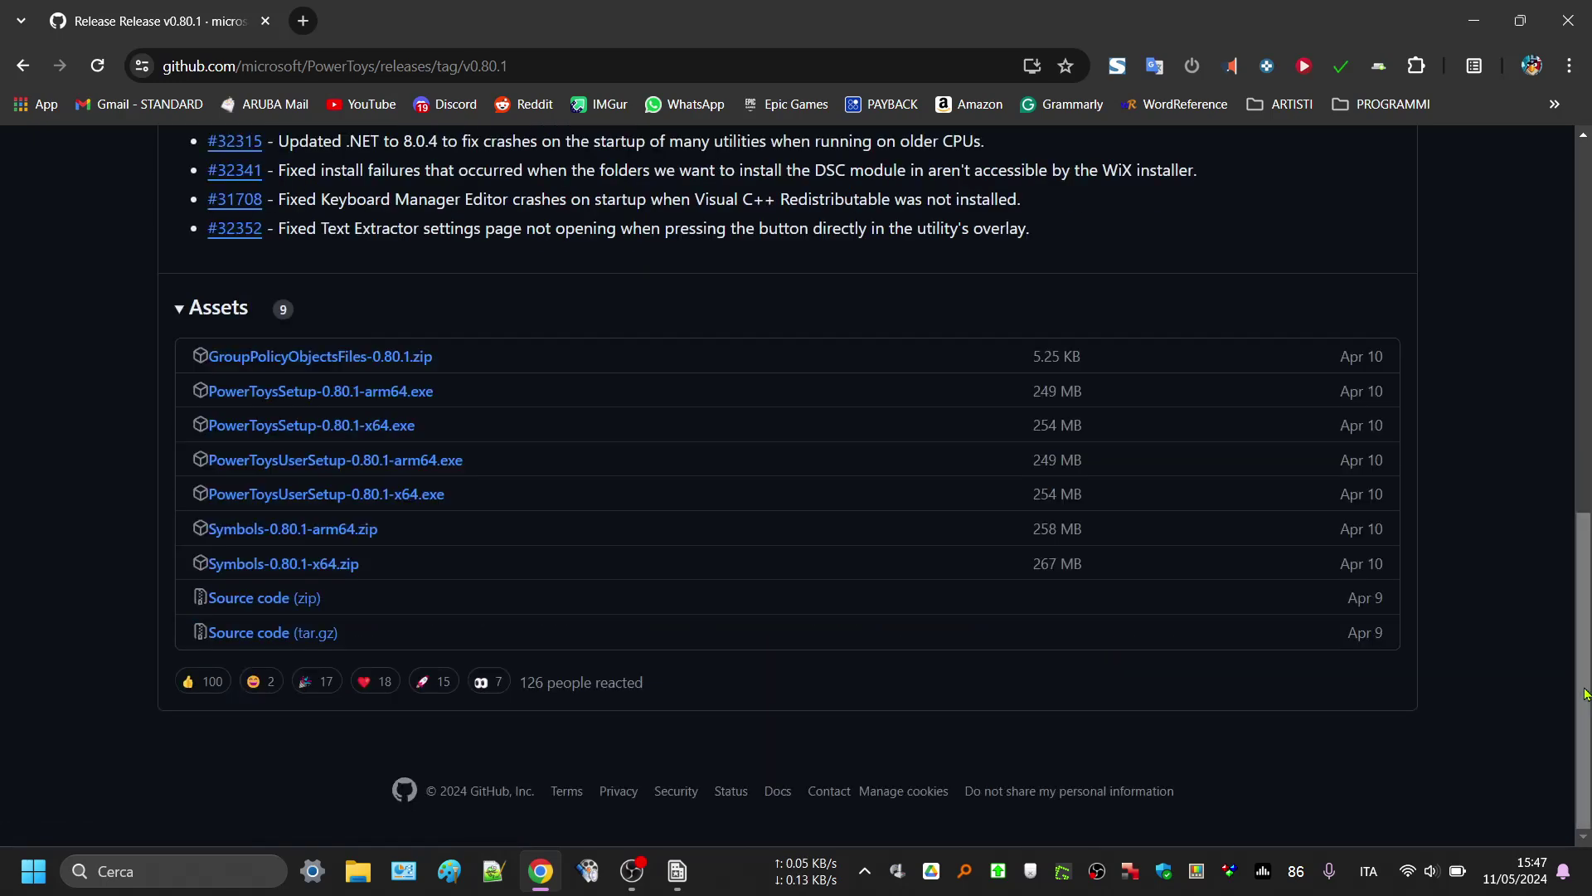
scroll(1586, 693, up, 4)
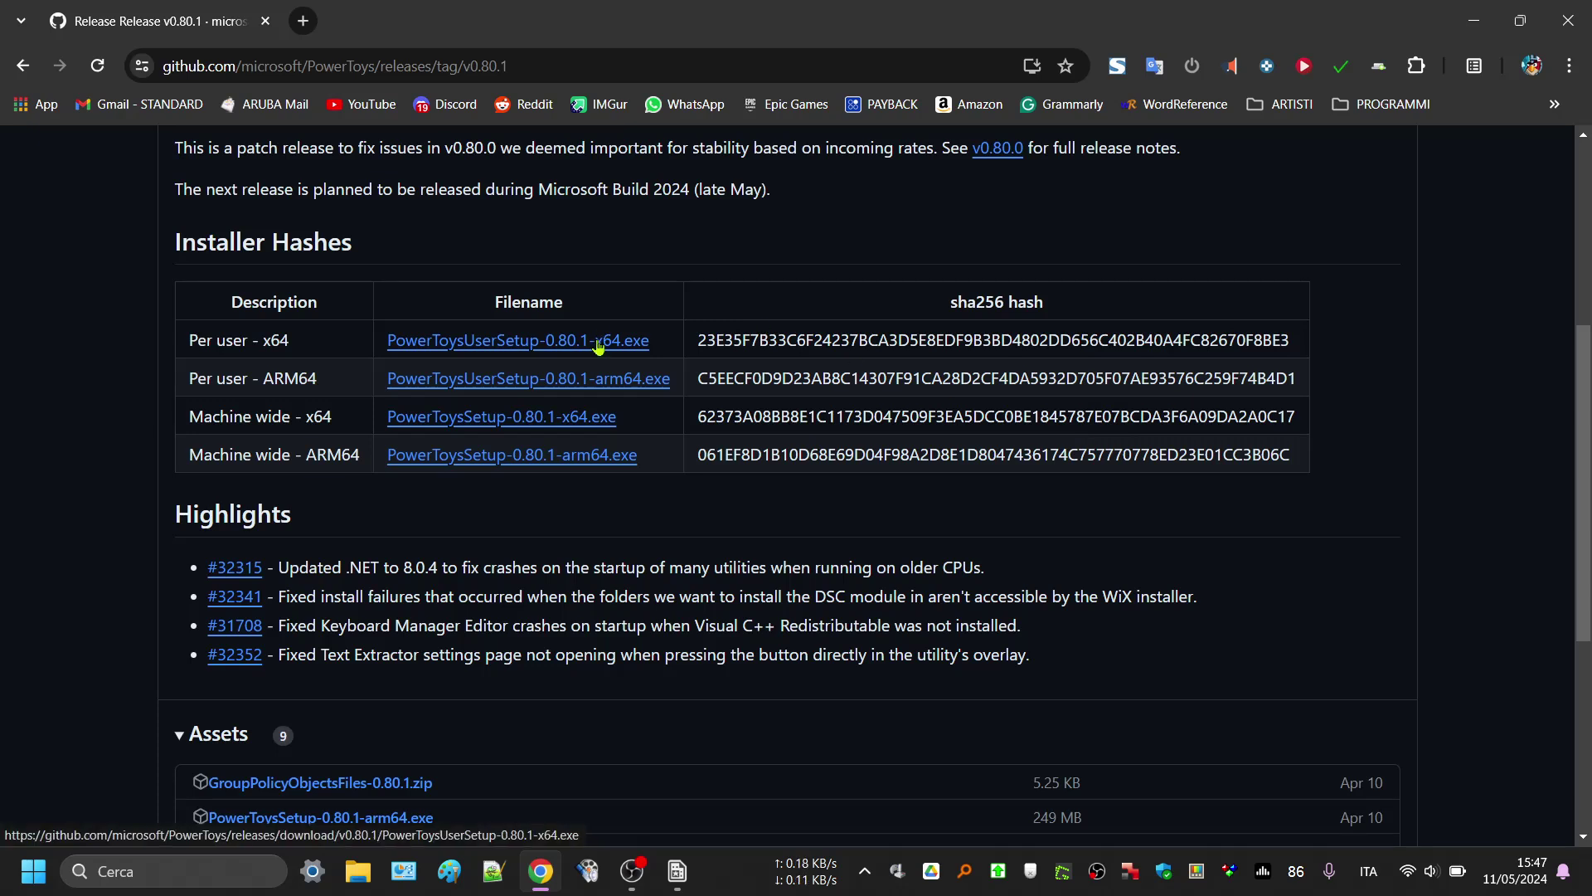
Download PowerToysUserSetup-0.80.1-x64.exe and run it from Chrome's downloads bubble.
click(598, 348)
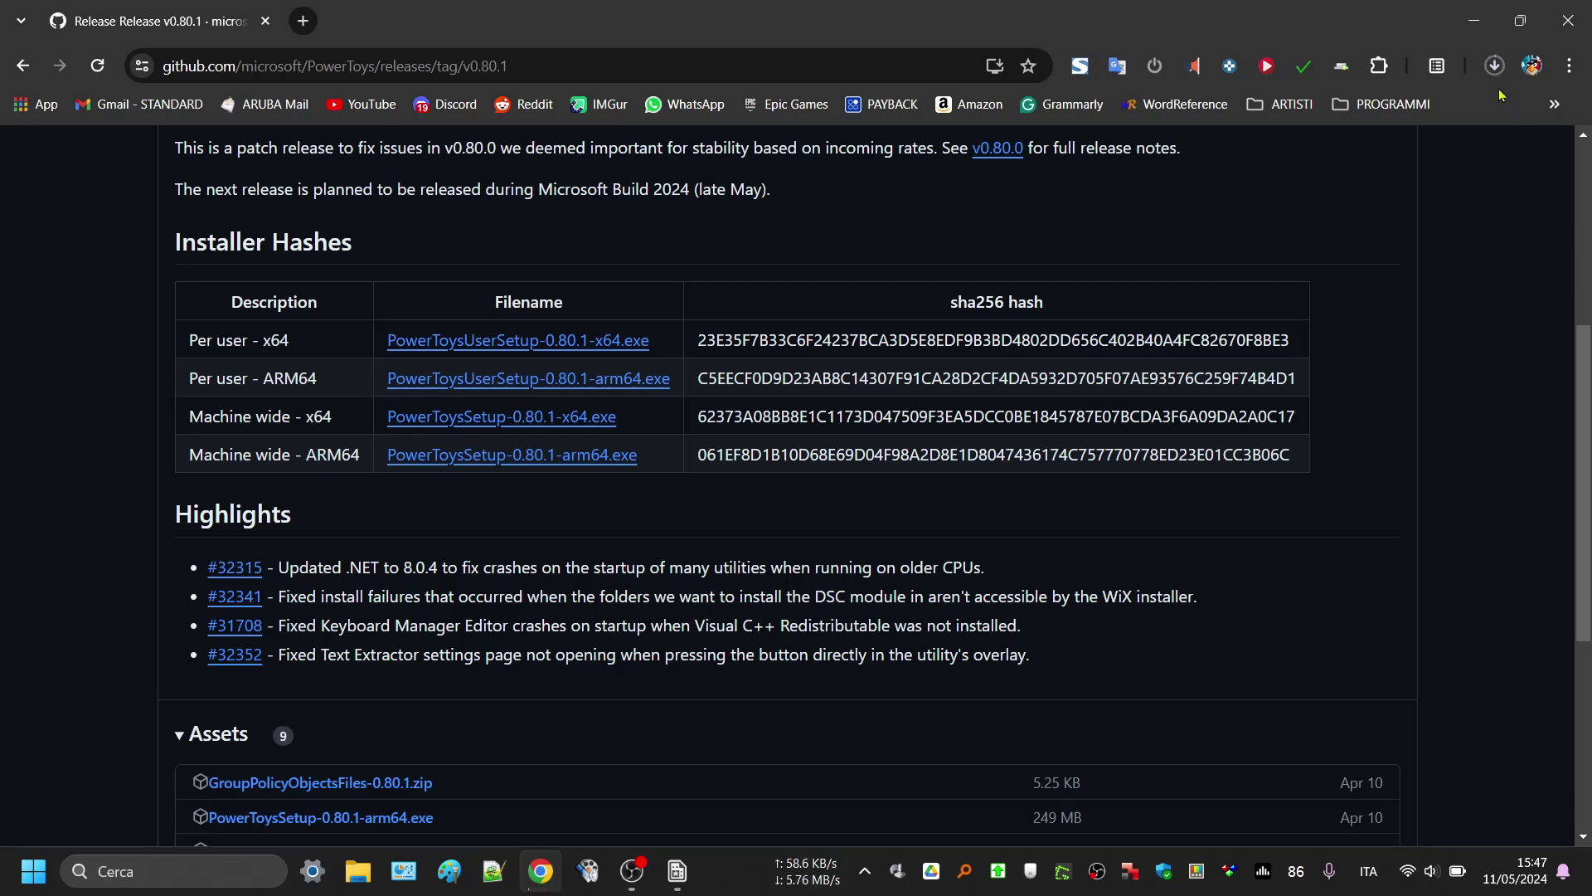
click(1496, 61)
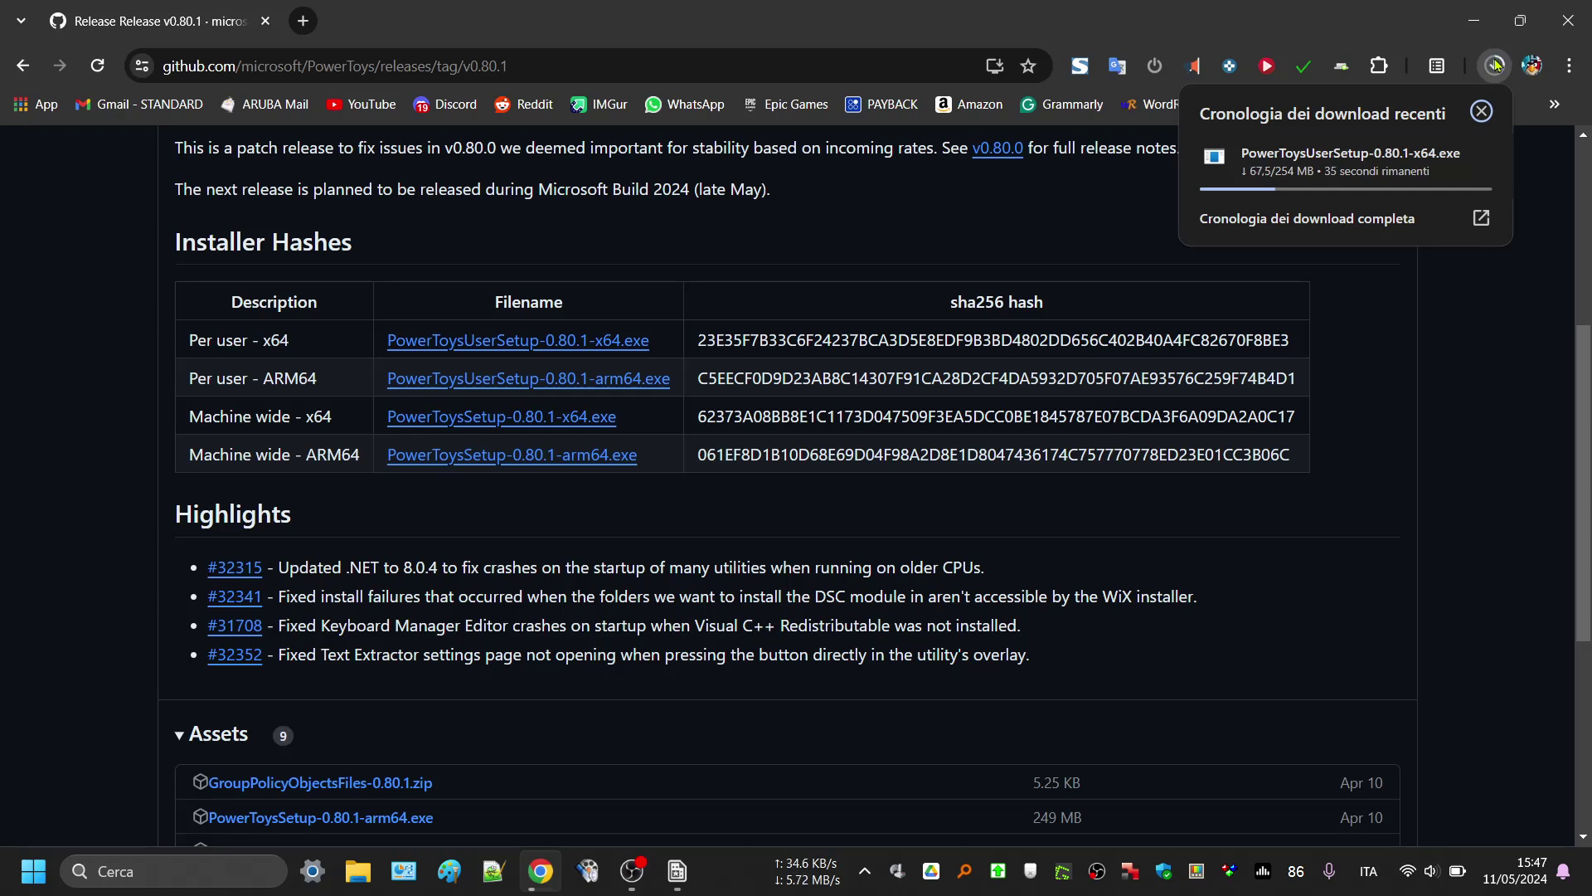
click(1496, 65)
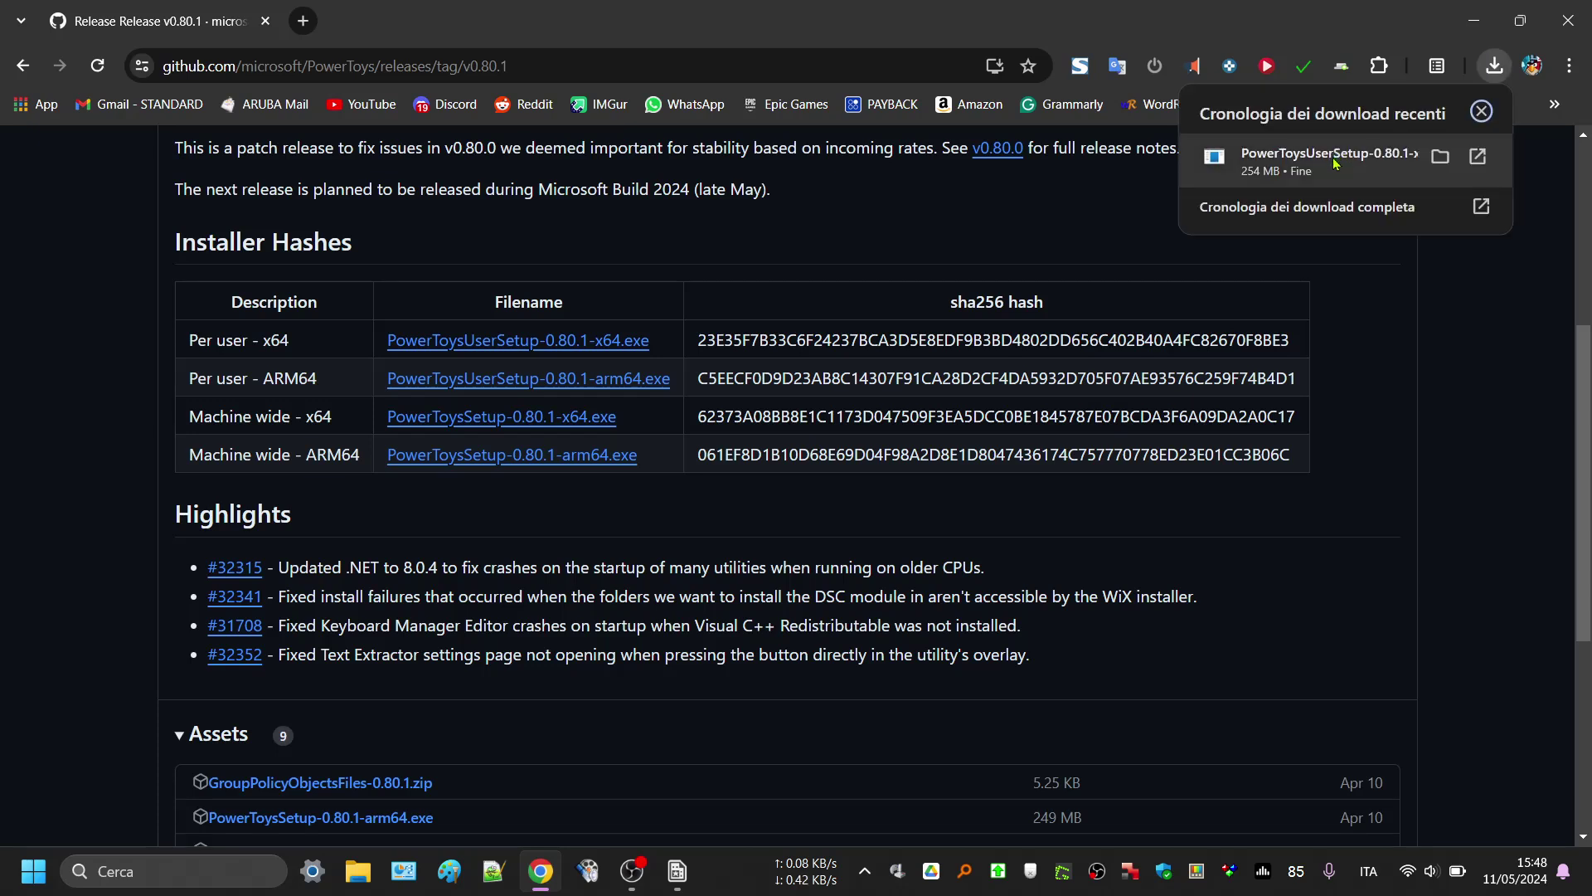
click(1335, 162)
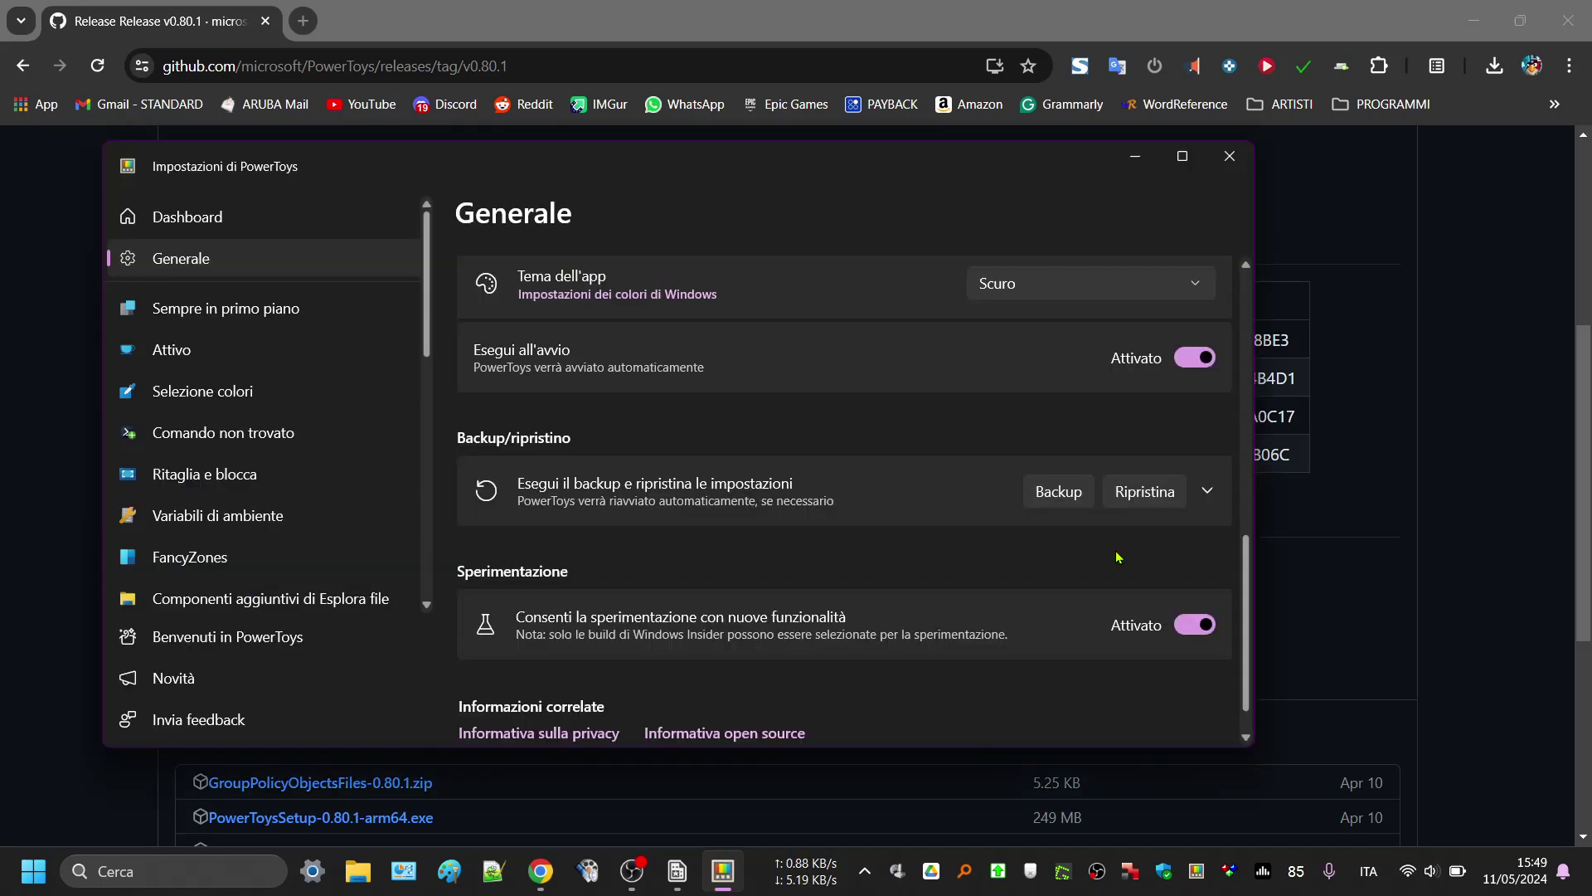
Back up the PowerToys settings from Generale and expand Backup/ripristino to see the file location.
click(1058, 491)
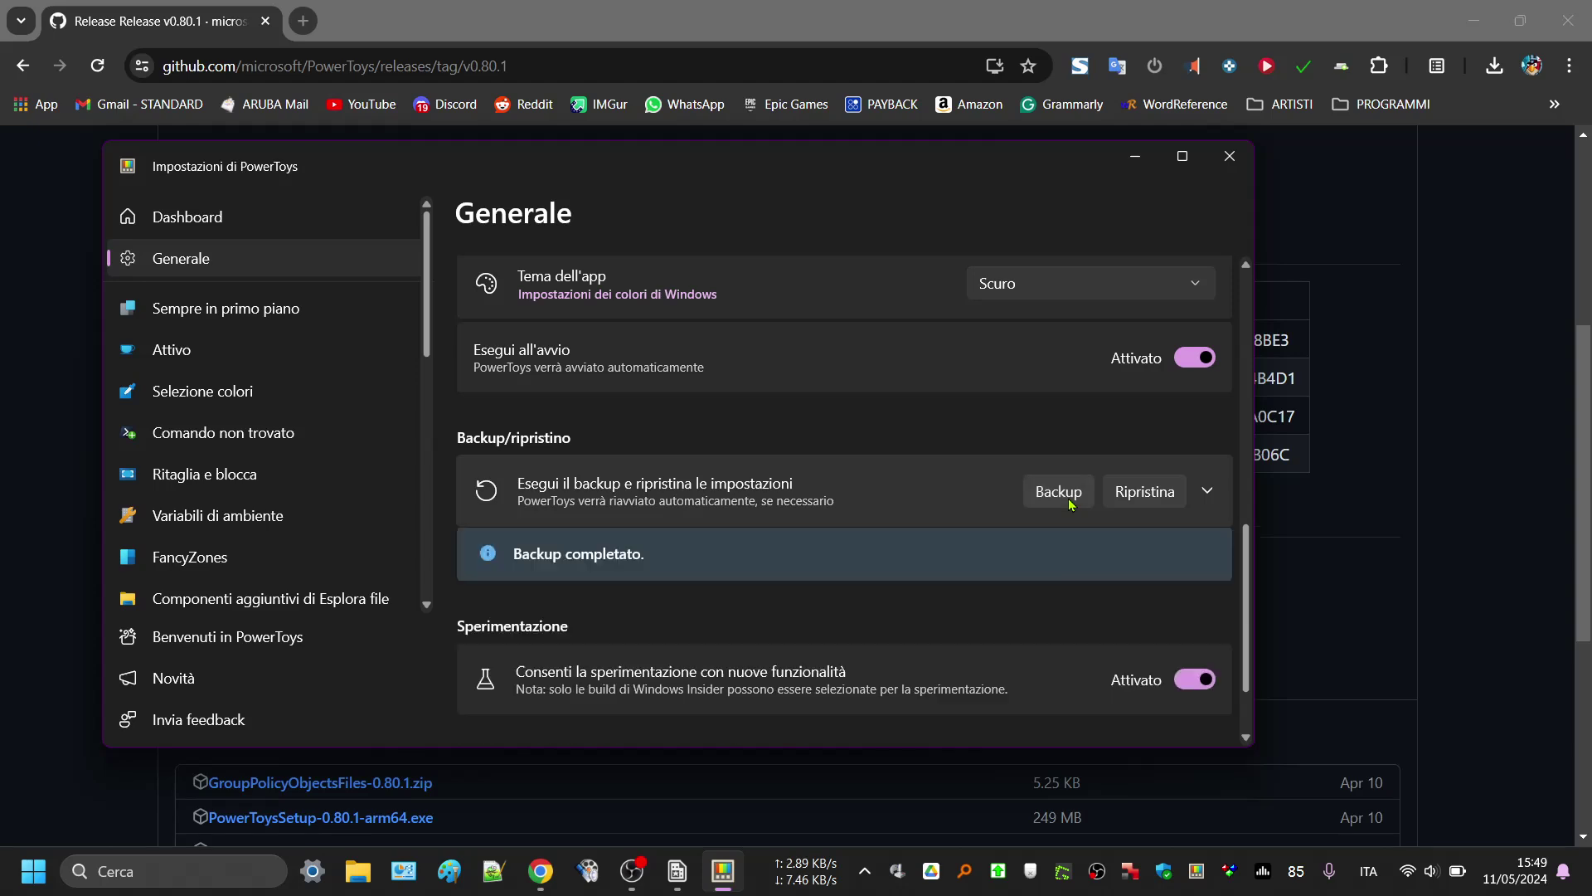
click(1206, 492)
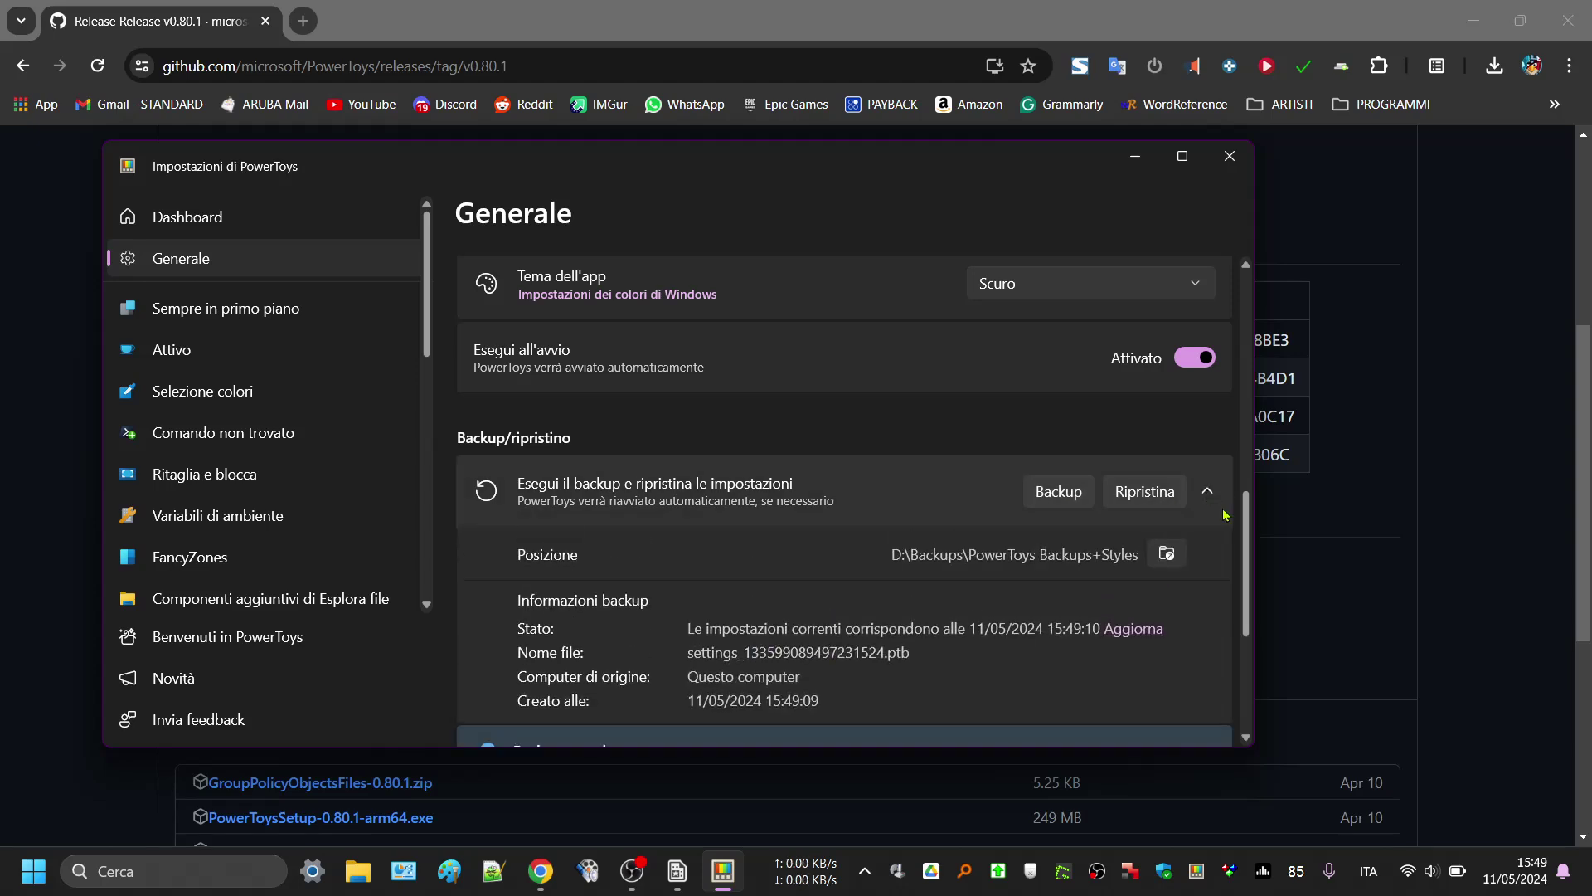
drag(1245, 547, 1243, 590)
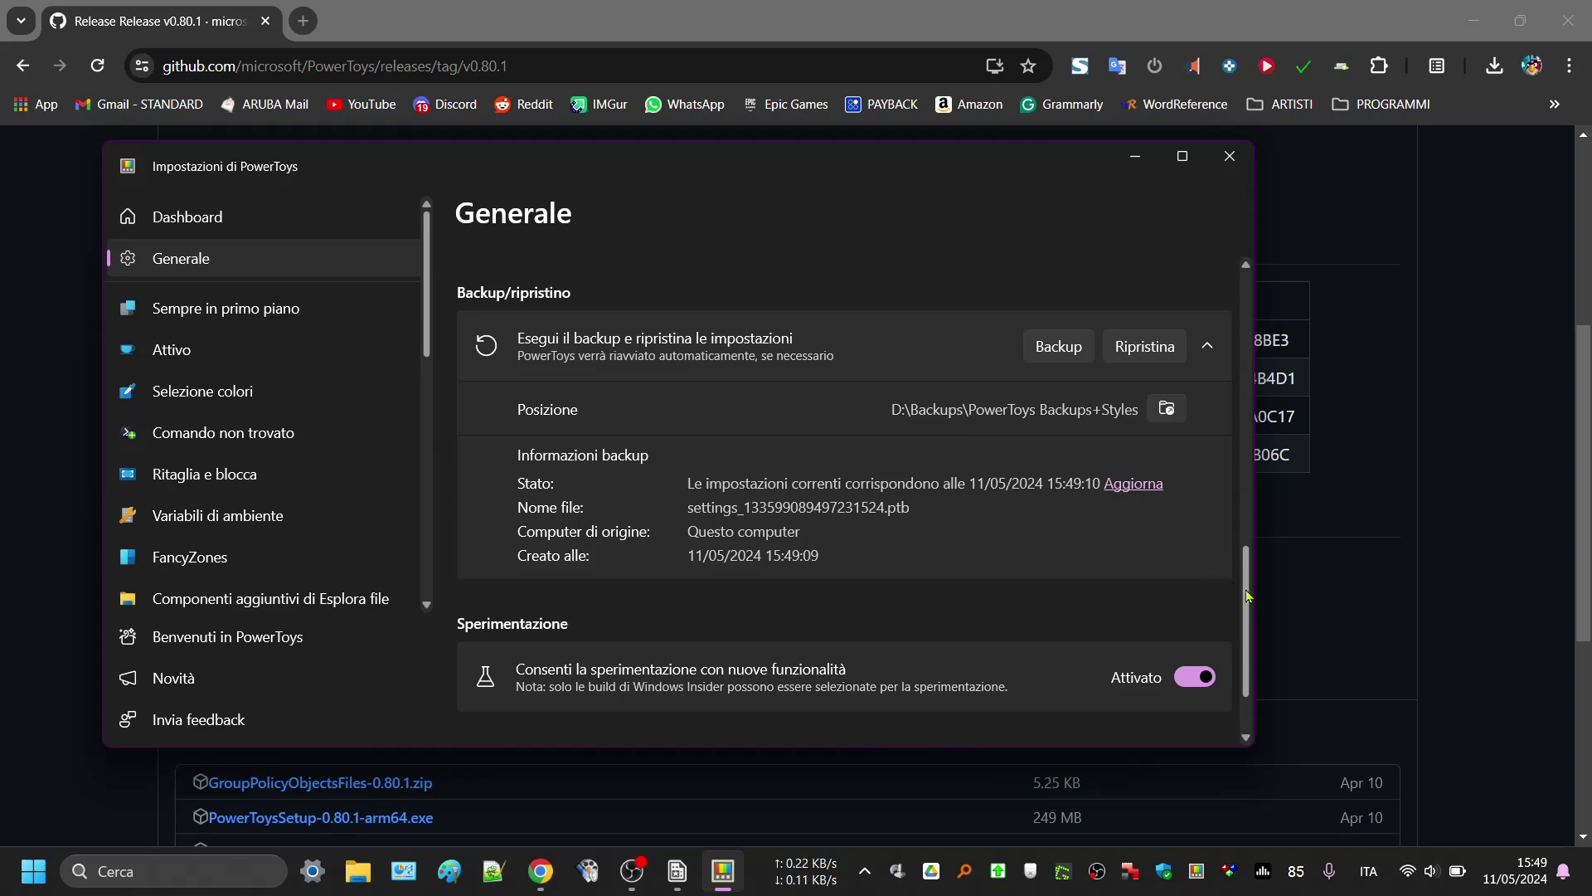
drag(1247, 597, 1238, 284)
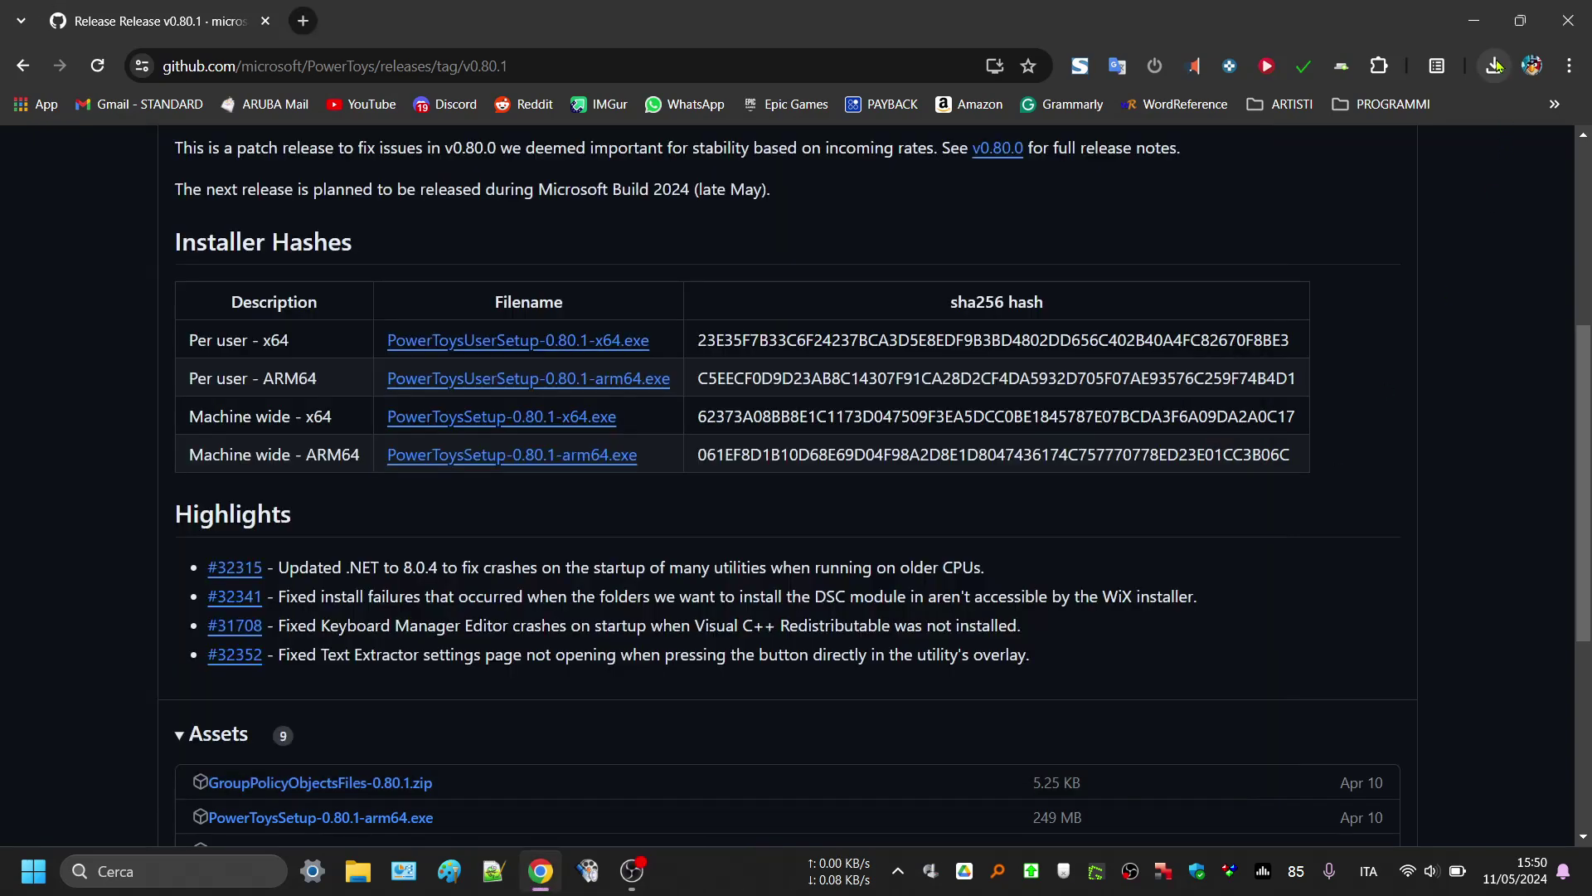
Run the downloaded installer, accept the license, review Options, install PowerToys 0.80.1 and close setup.
click(1495, 64)
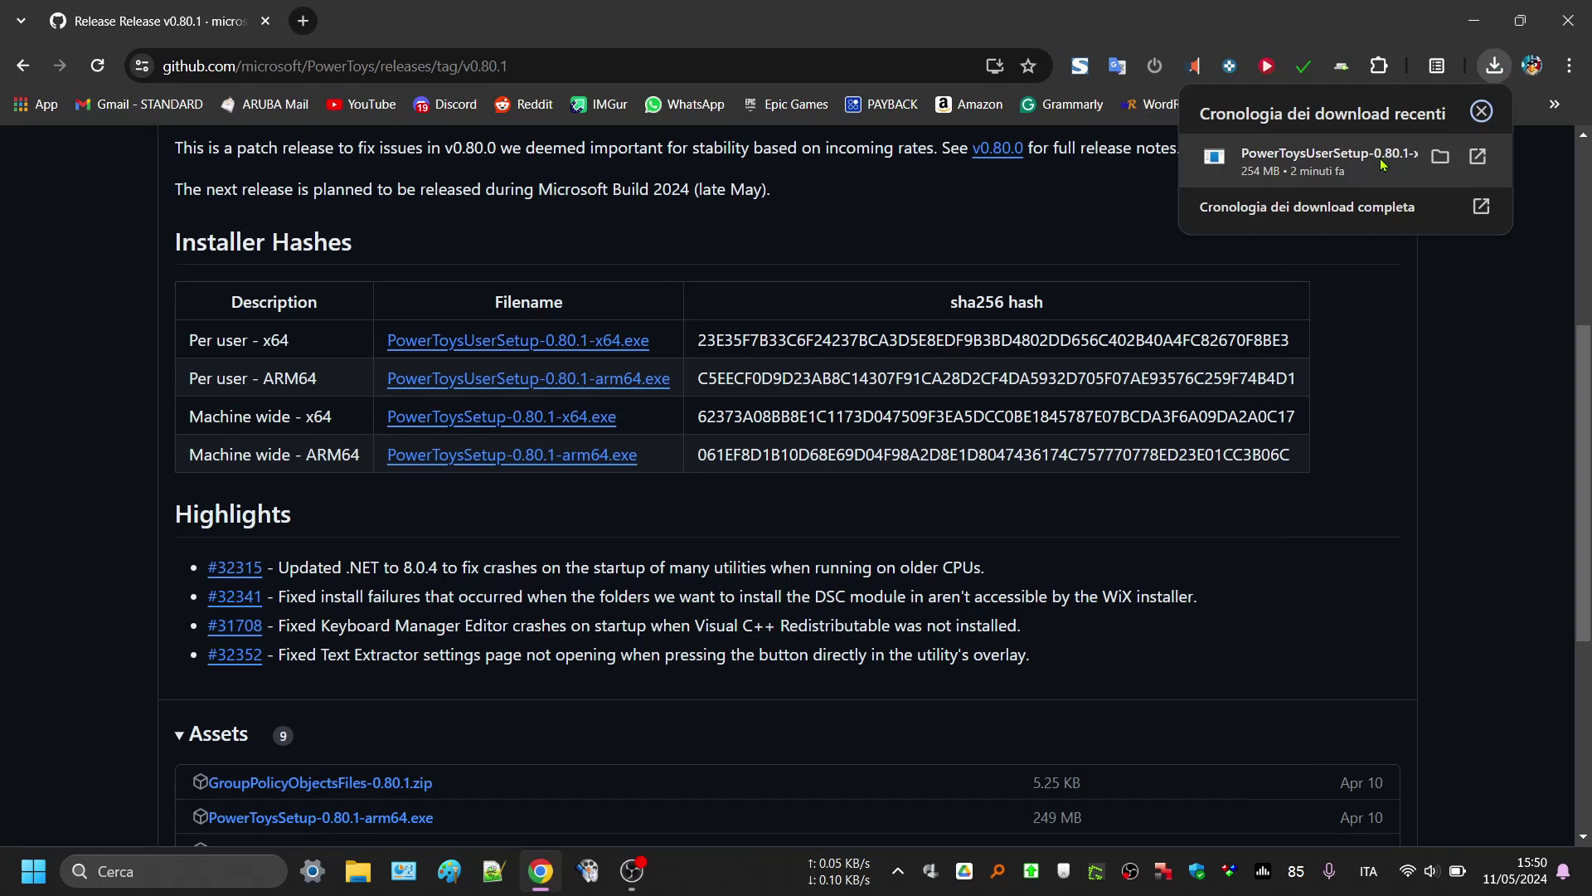
click(1328, 154)
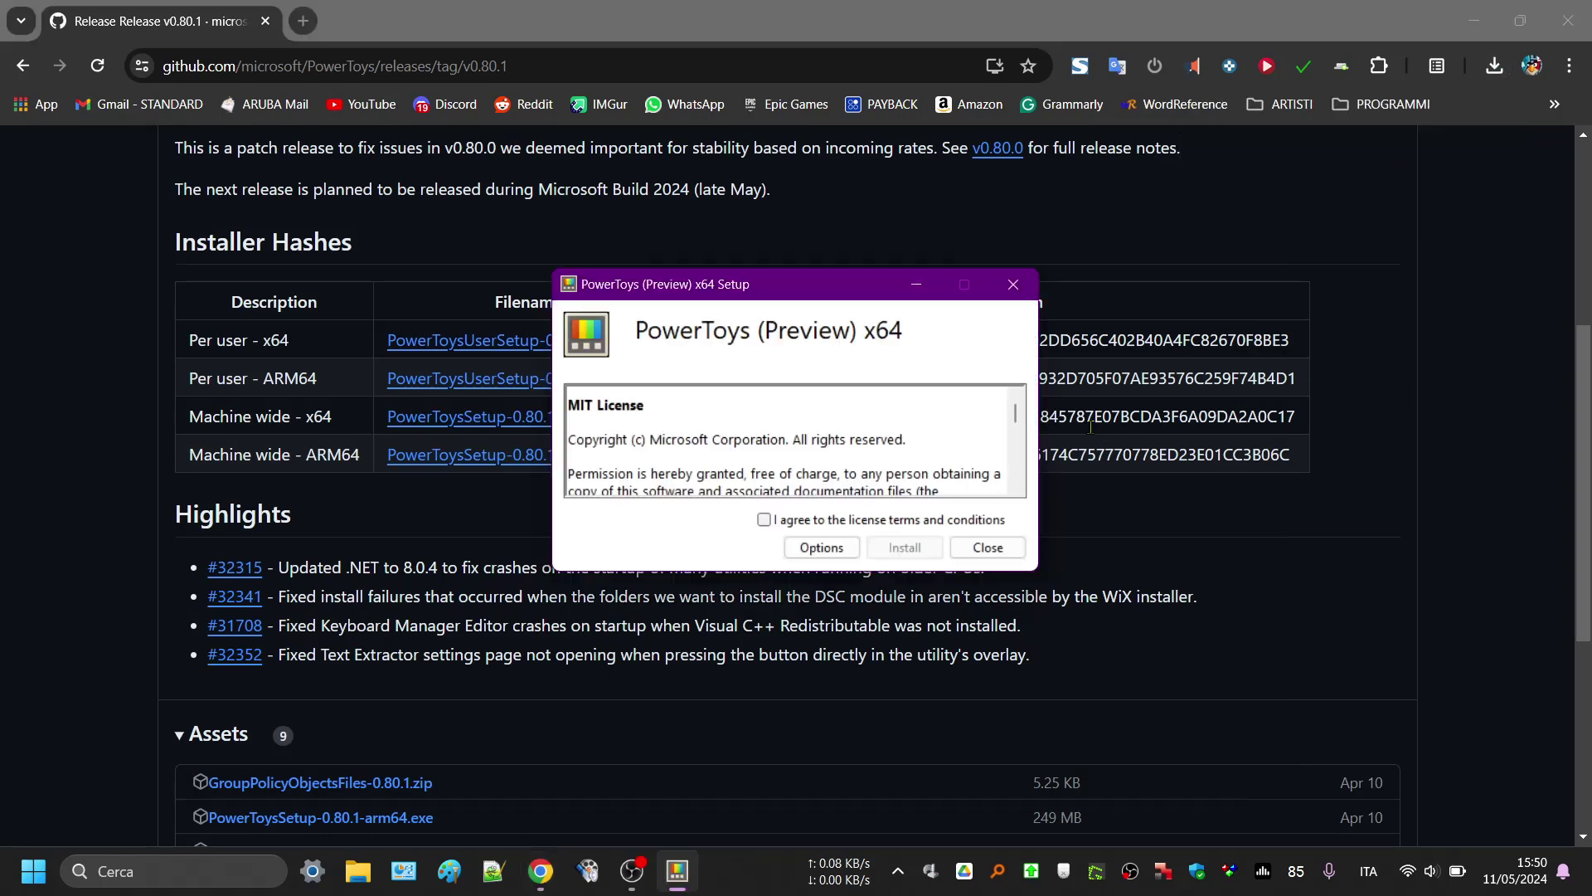
drag(1016, 413, 1018, 475)
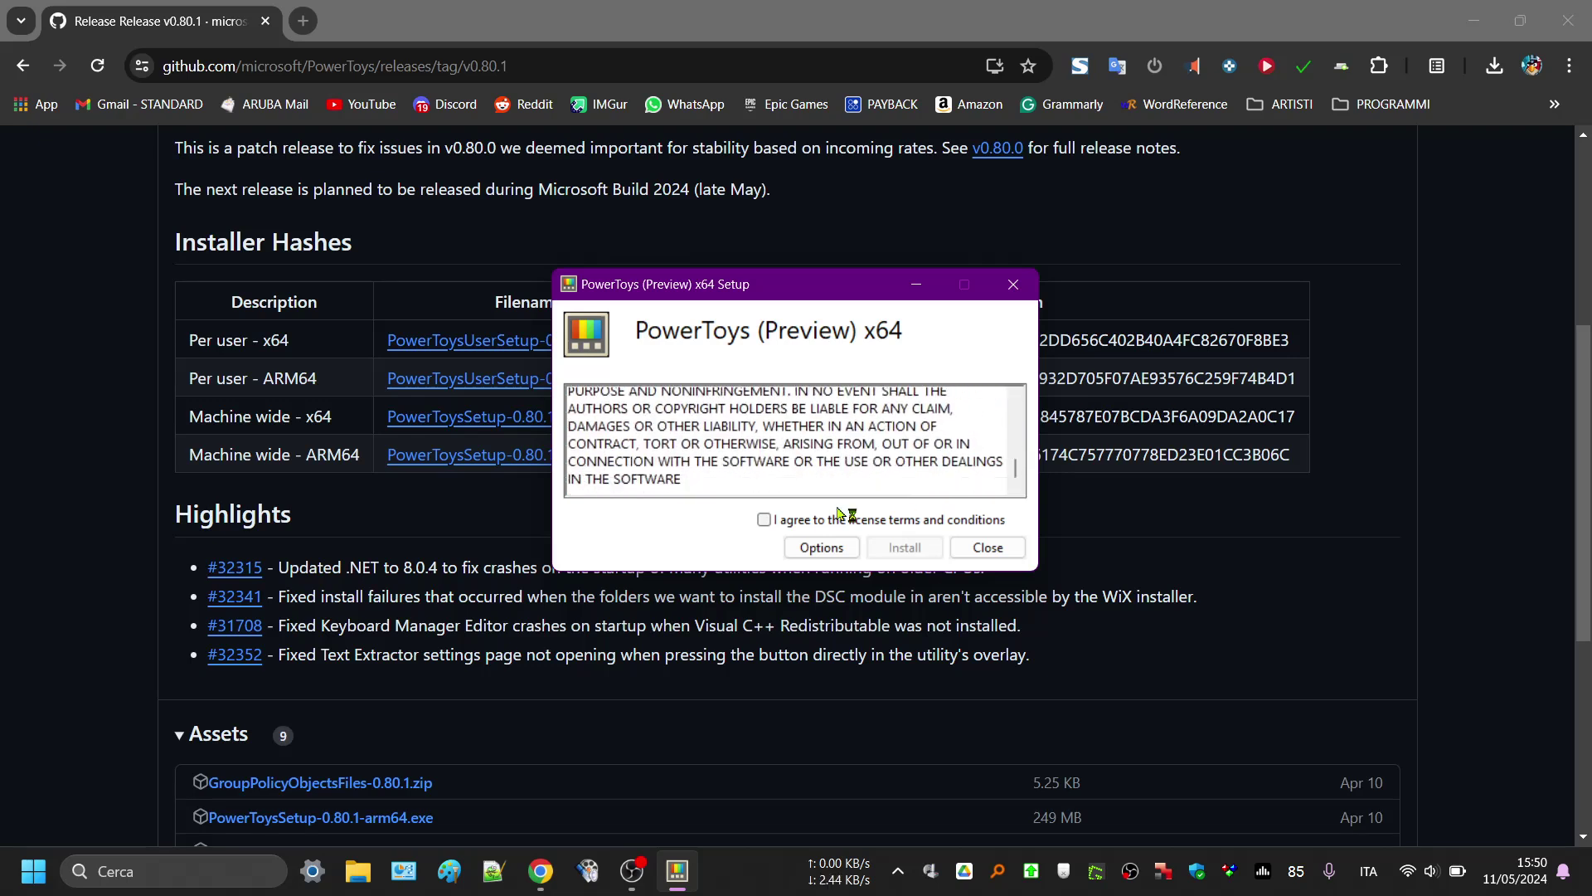
click(765, 519)
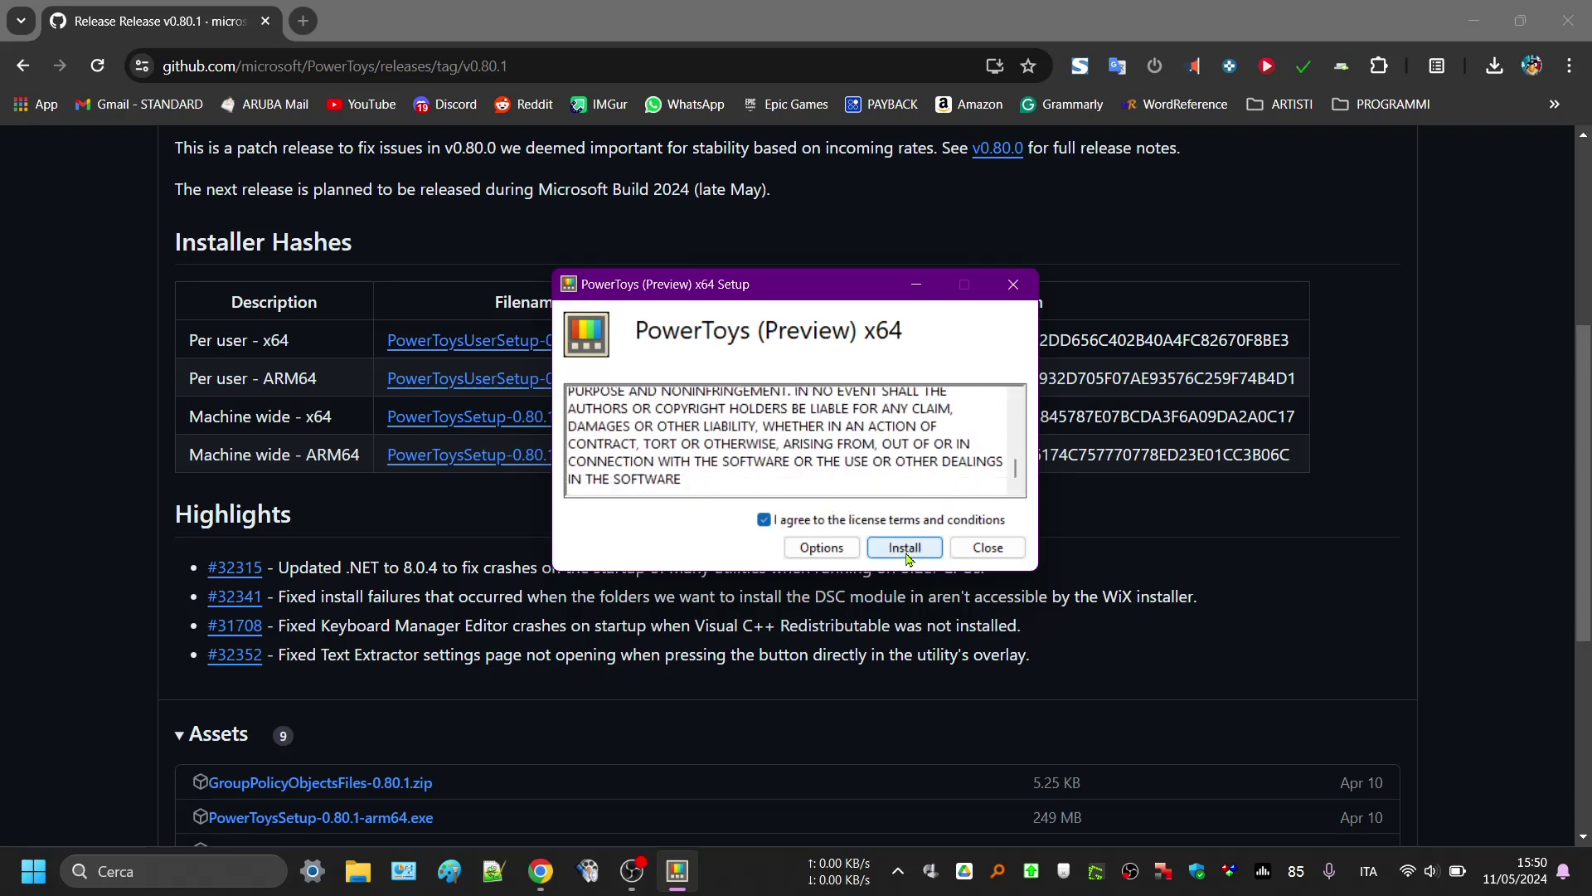
click(831, 551)
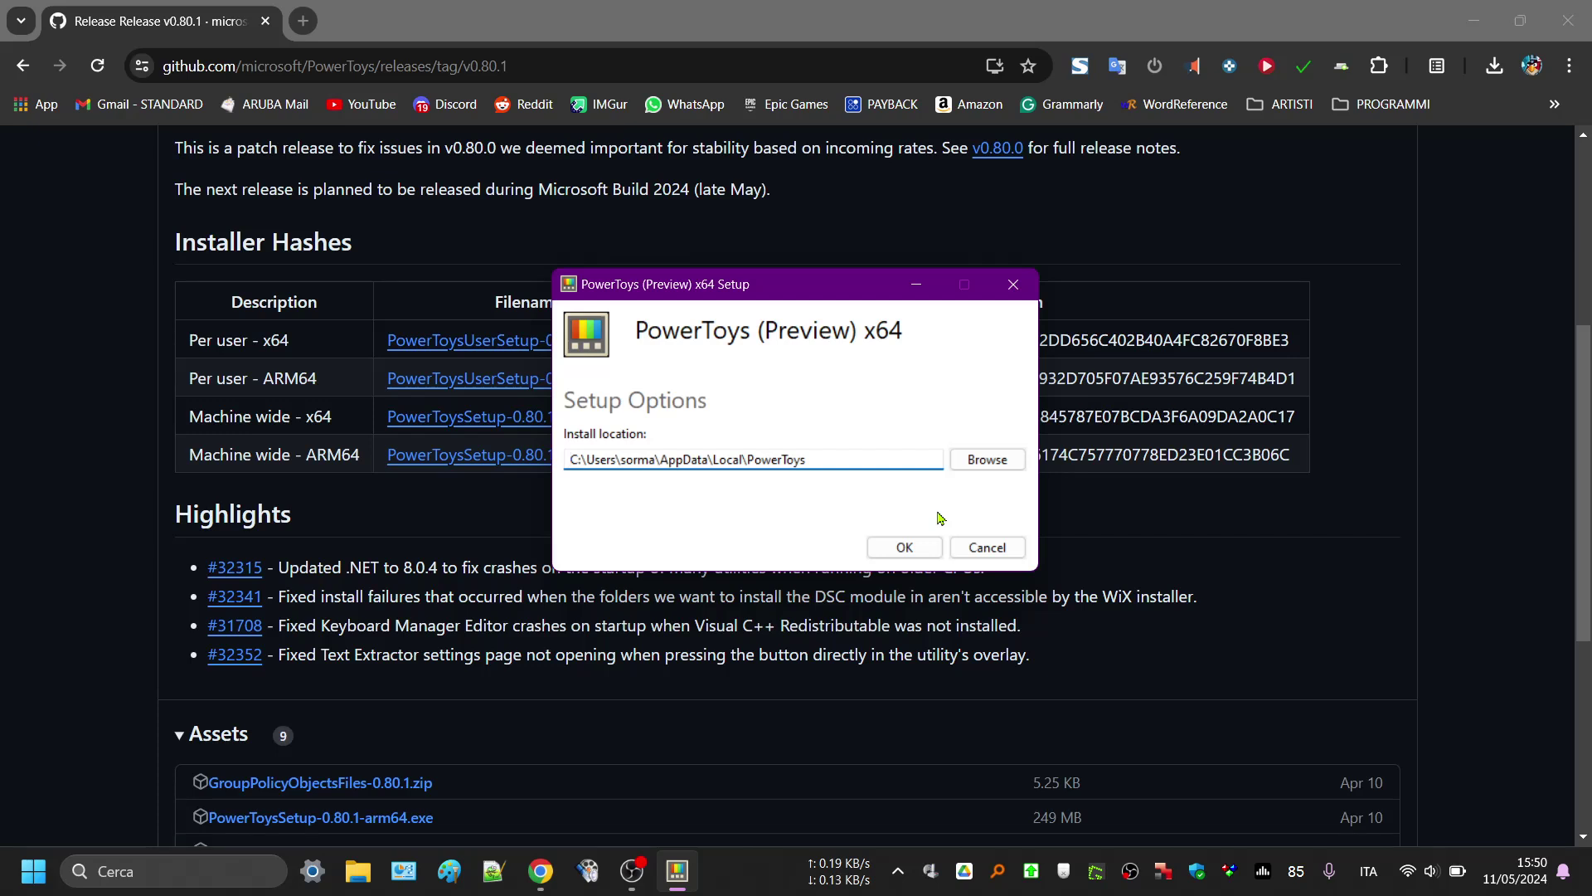
click(927, 553)
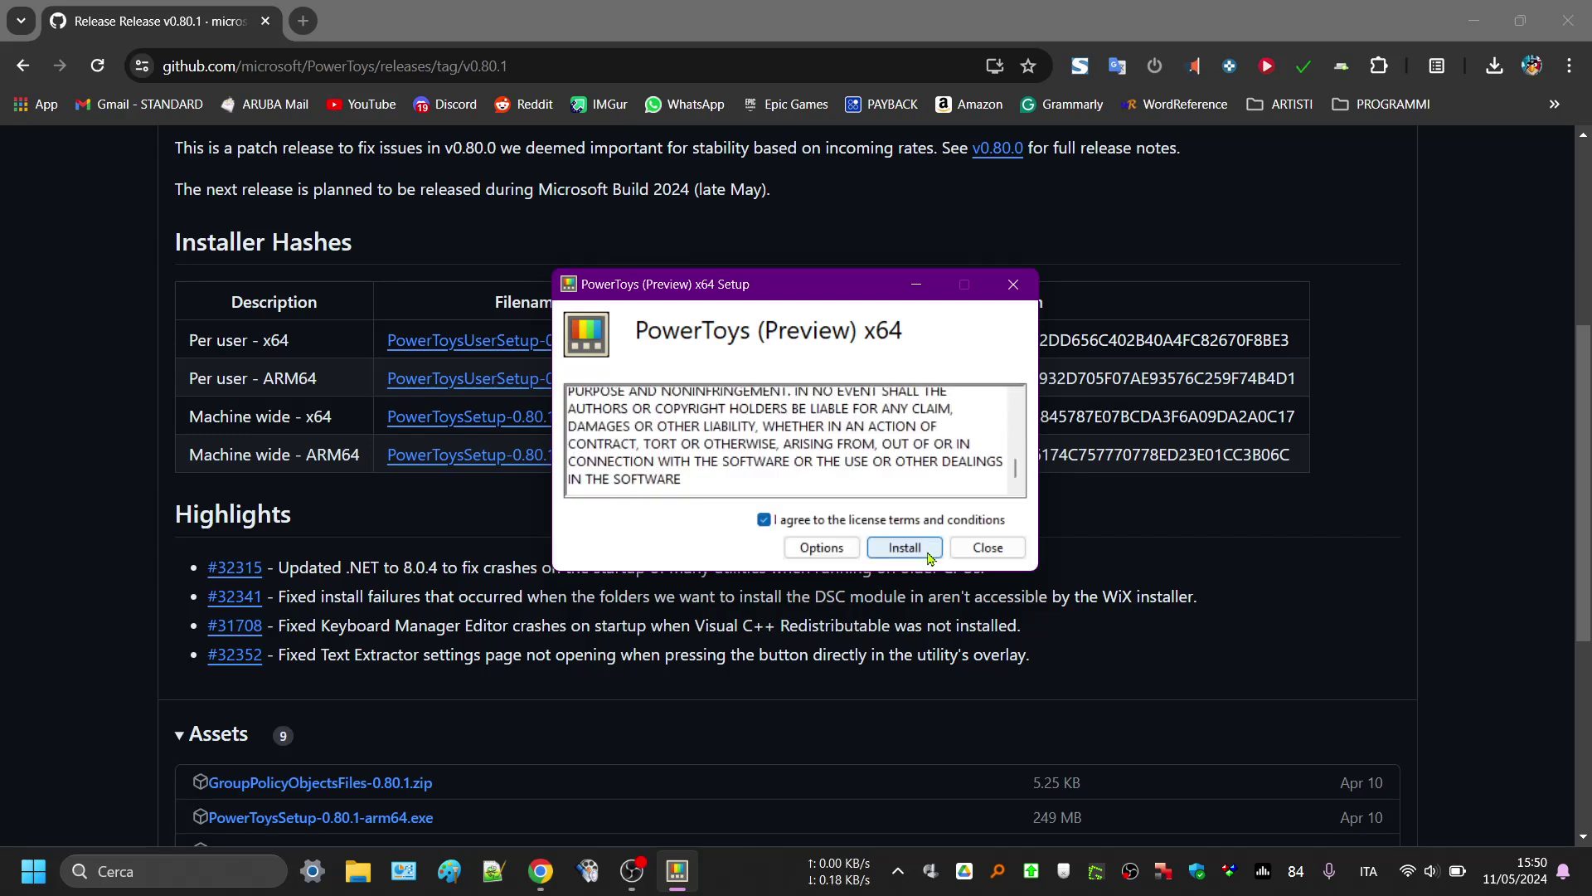
click(929, 558)
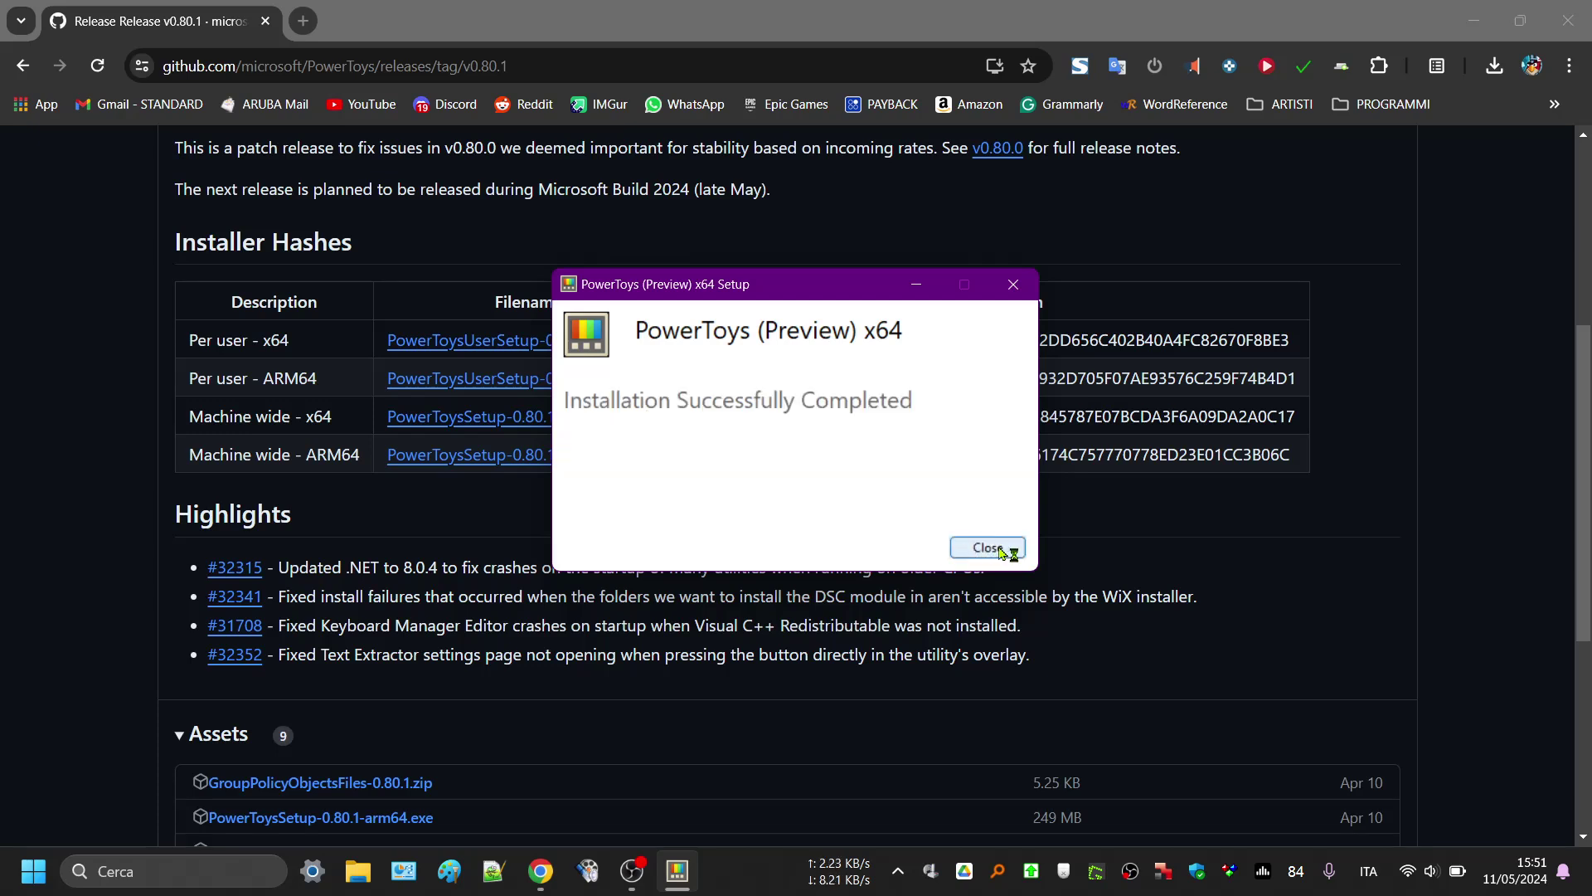
click(1003, 552)
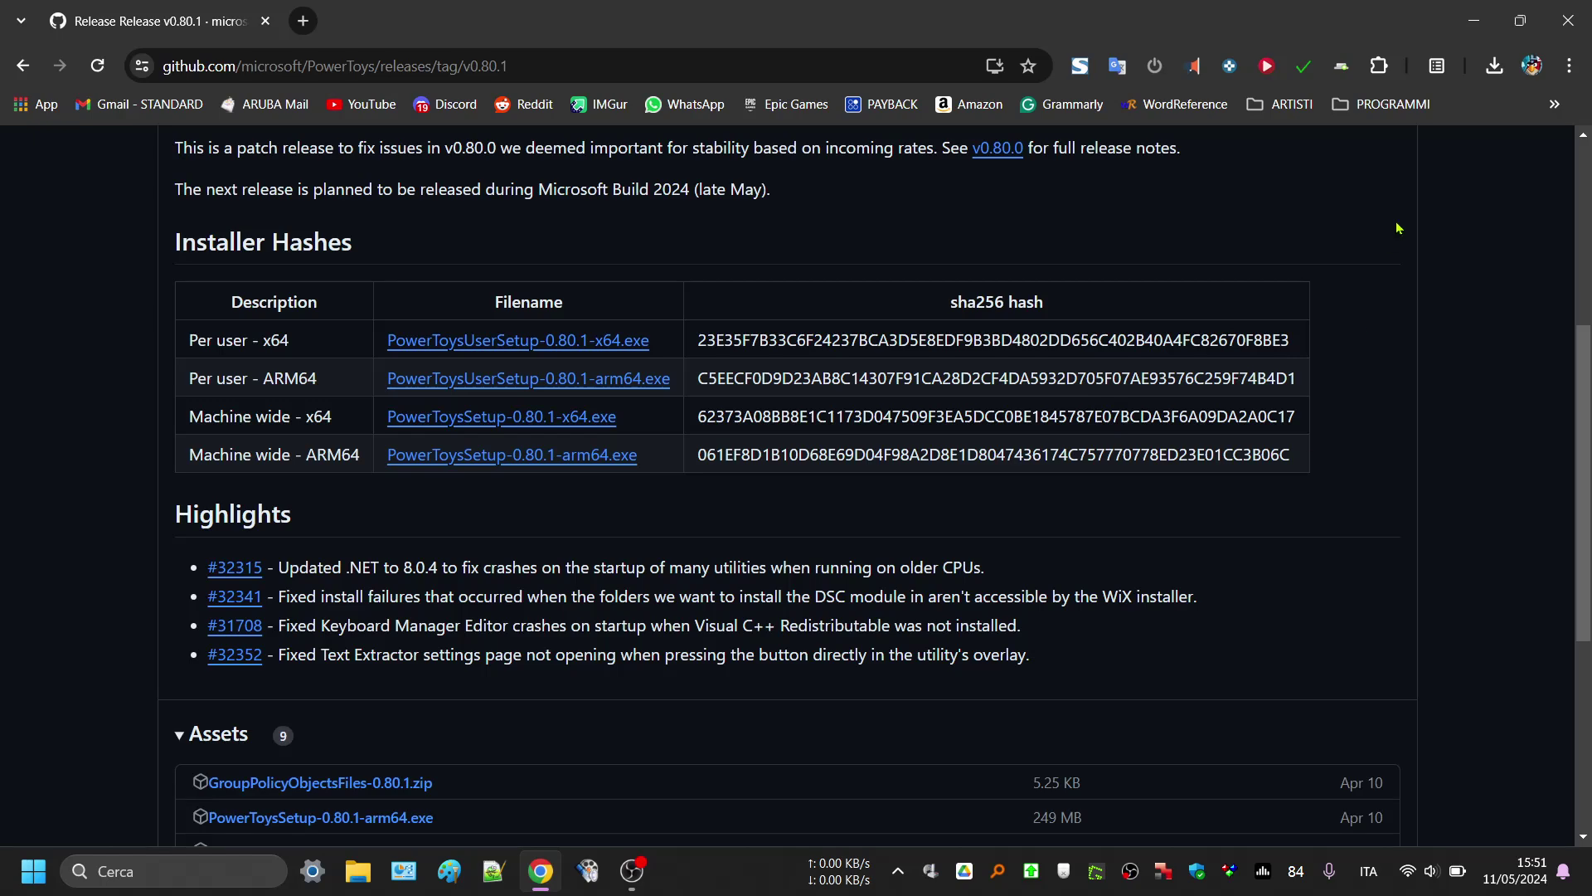
Minimize Chrome, dismiss the new-version notification and reposition the PowerToys welcome window.
click(1474, 20)
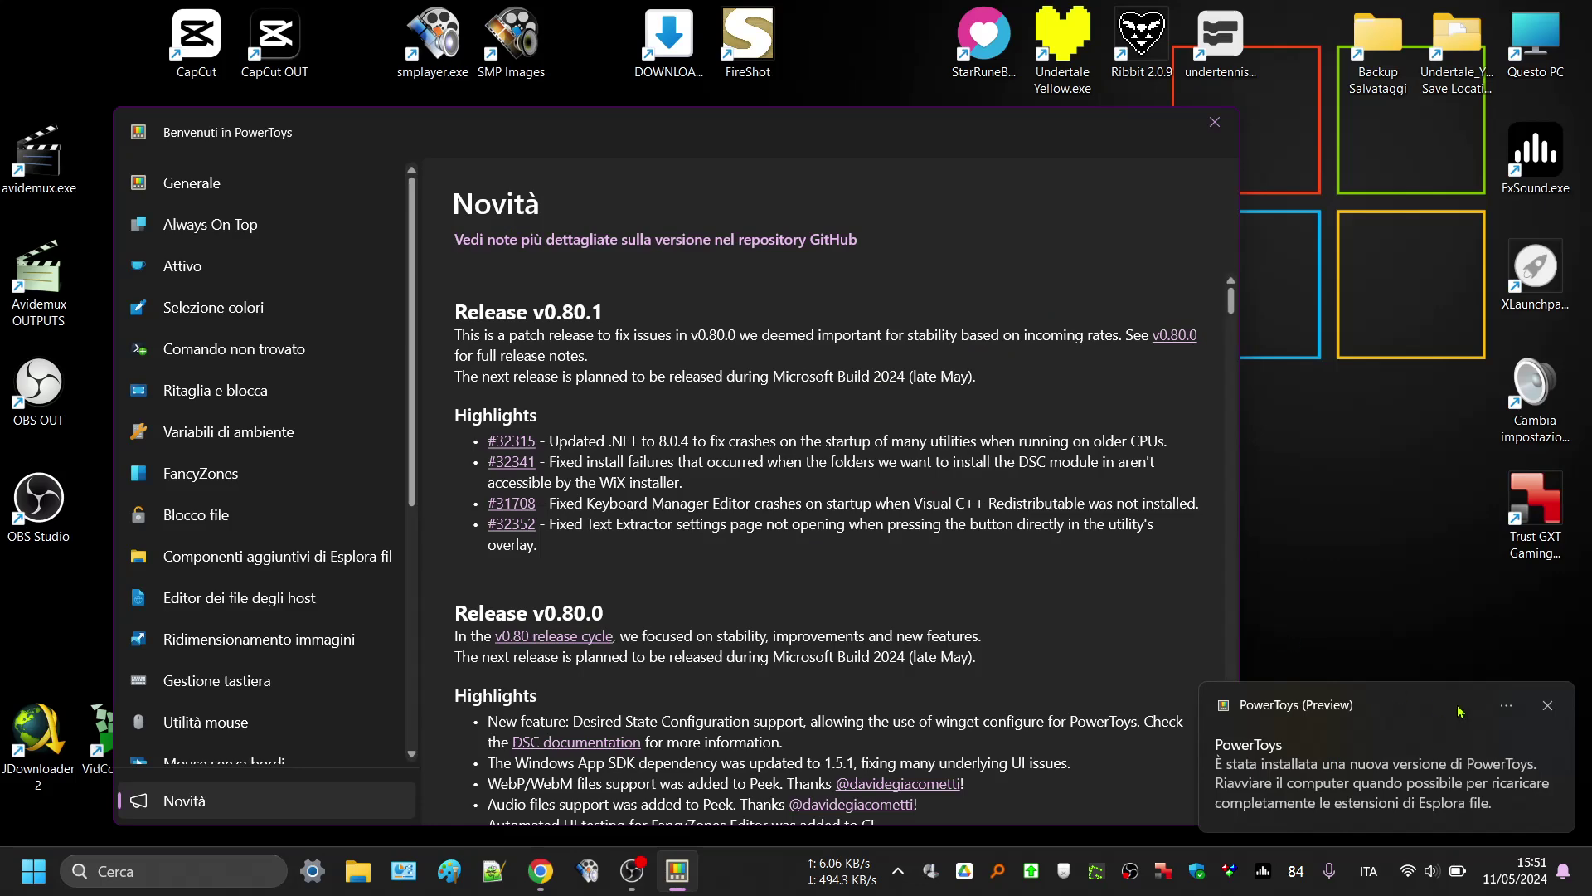
click(1549, 707)
drag(674, 149, 823, 123)
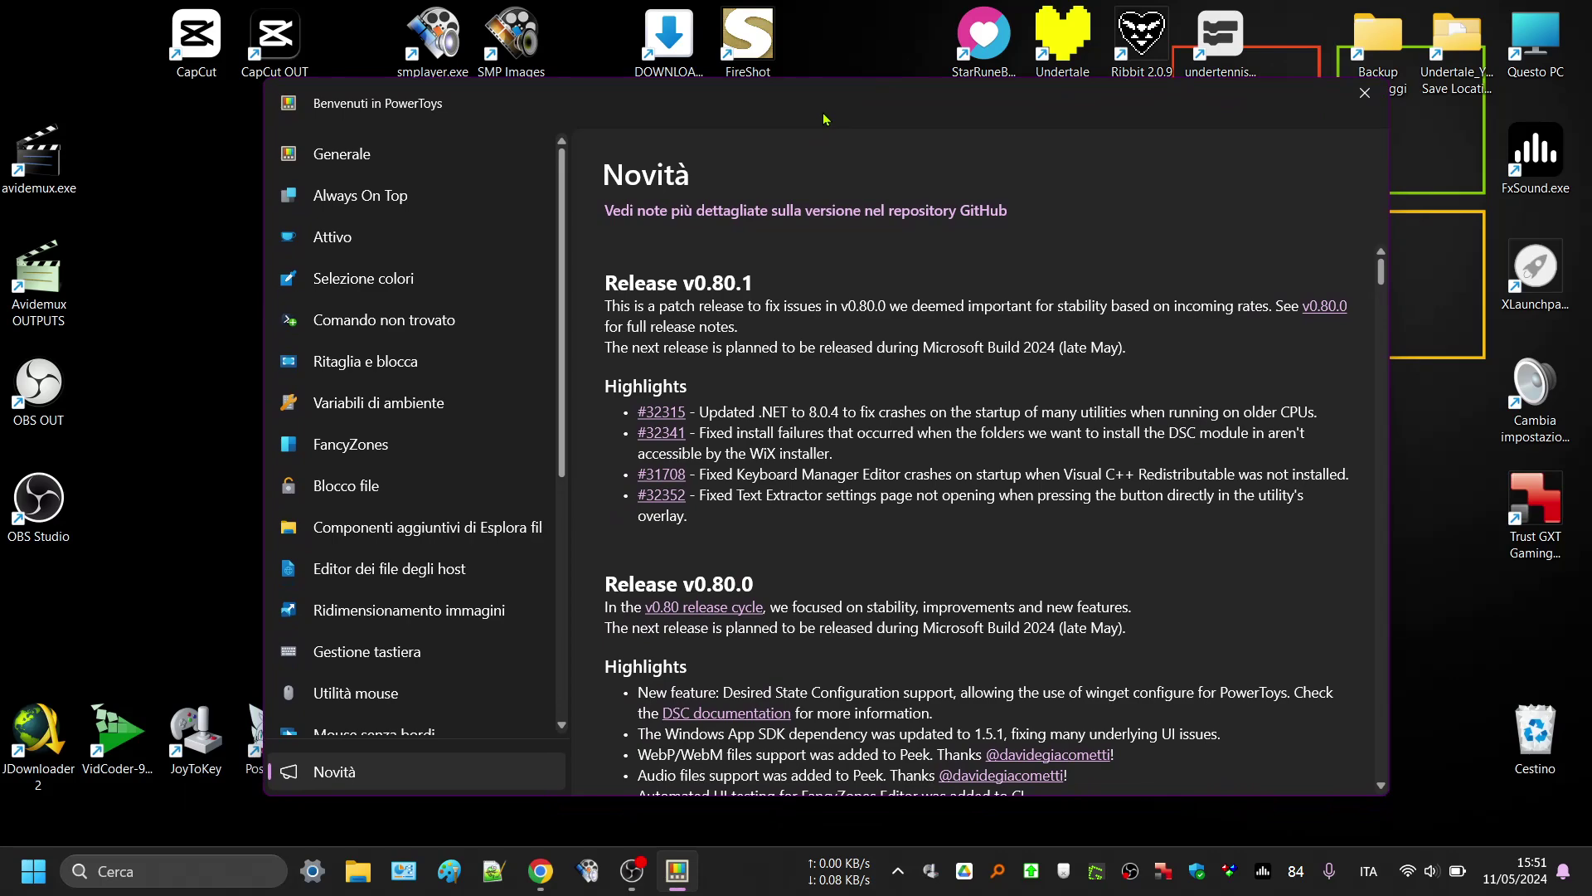
Go from the Generale welcome page to the Gestione tastiera page and its settings.
click(426, 168)
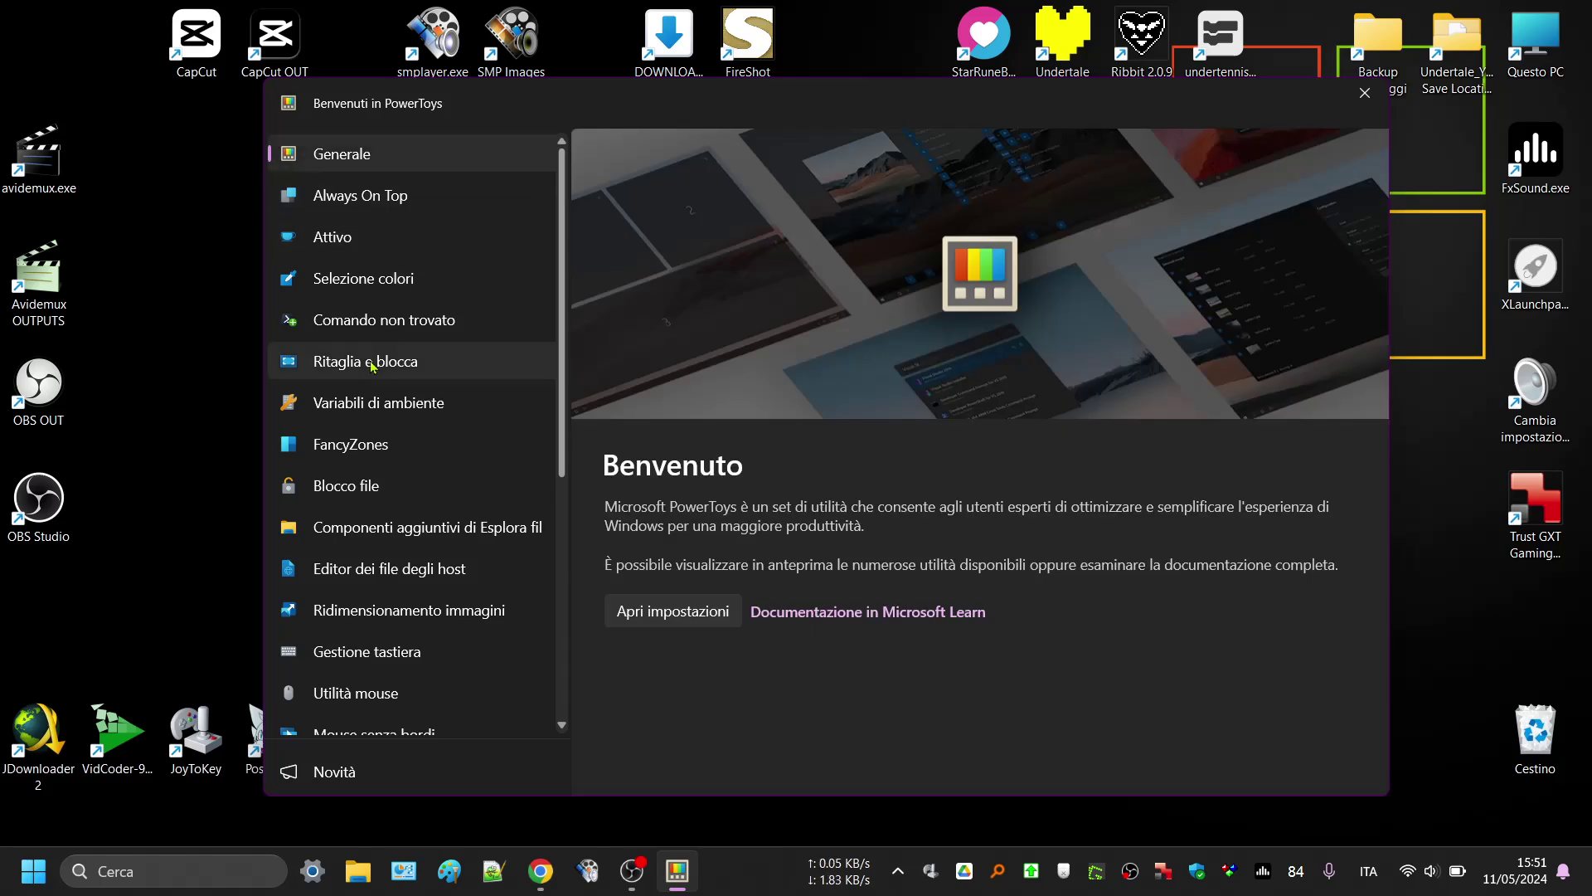
click(374, 650)
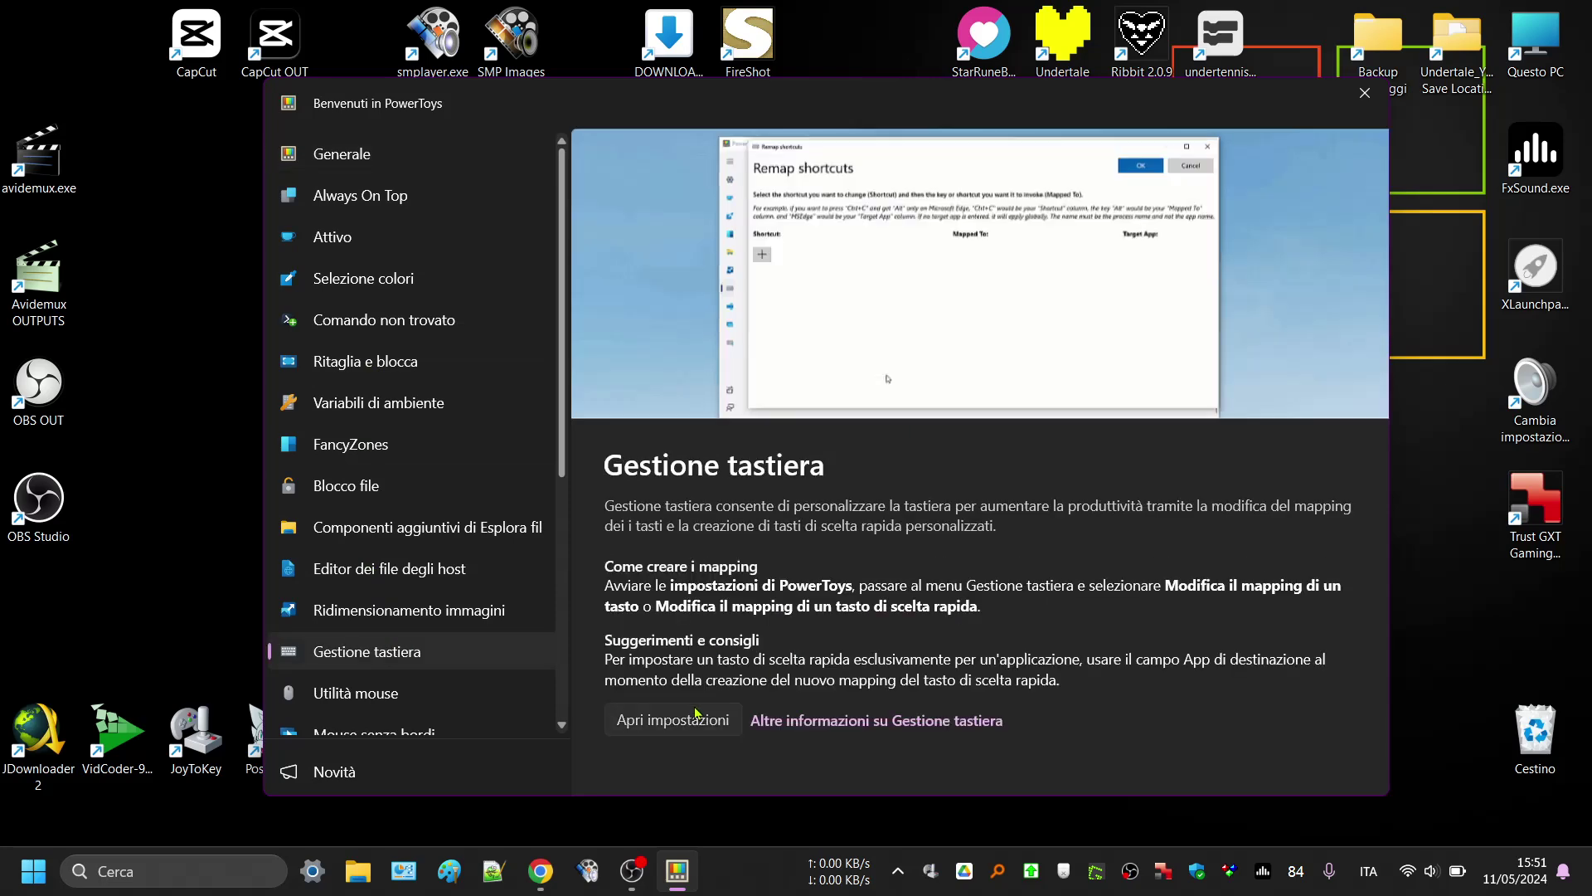
click(646, 719)
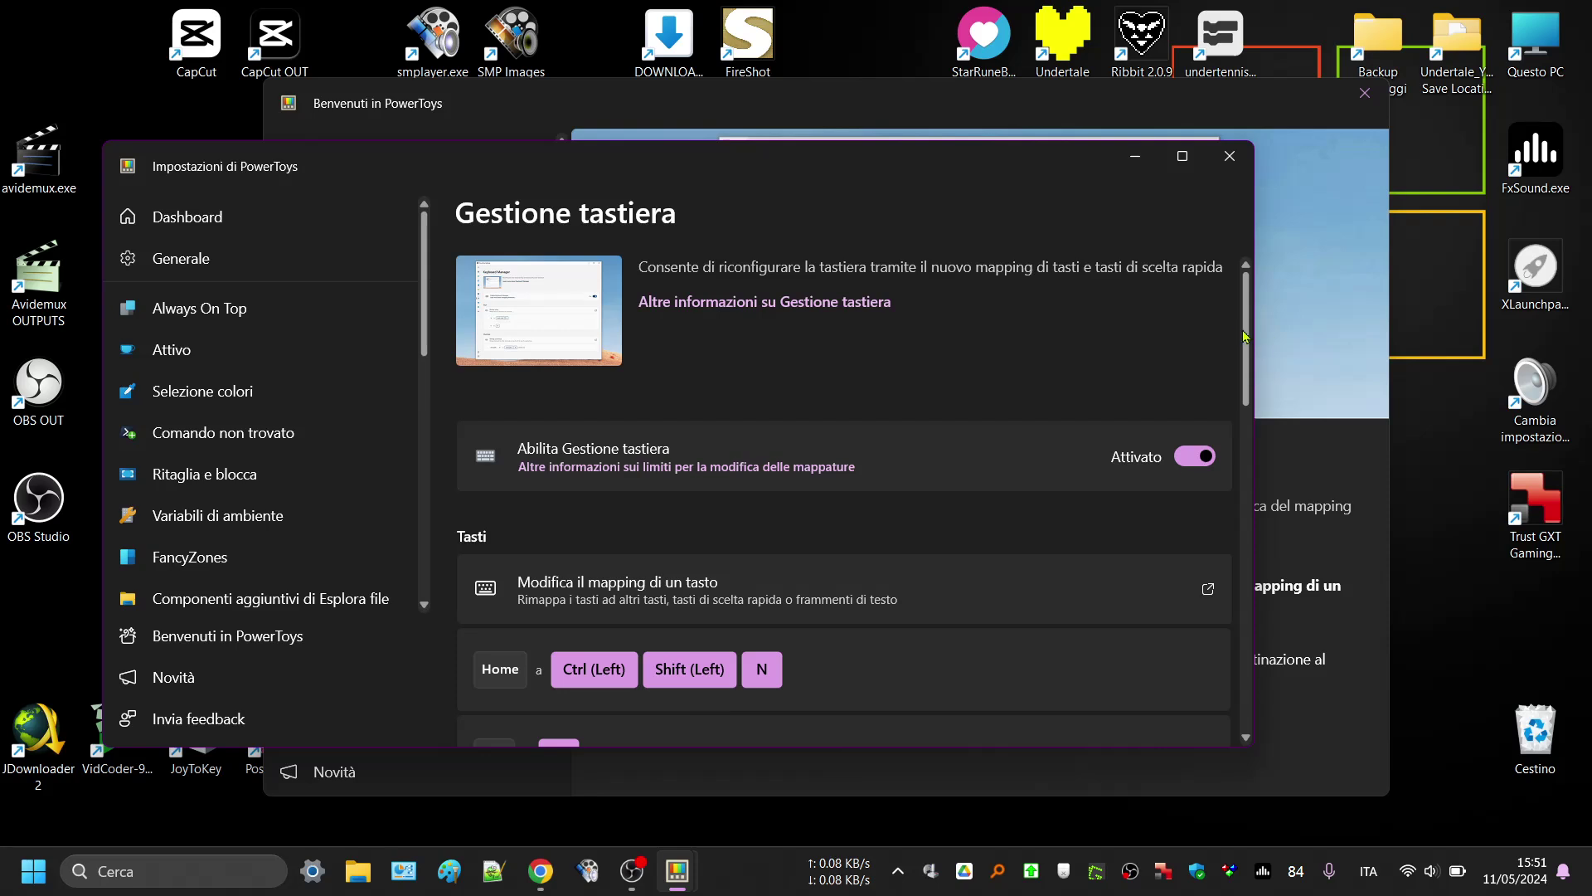
drag(1243, 337, 1219, 573)
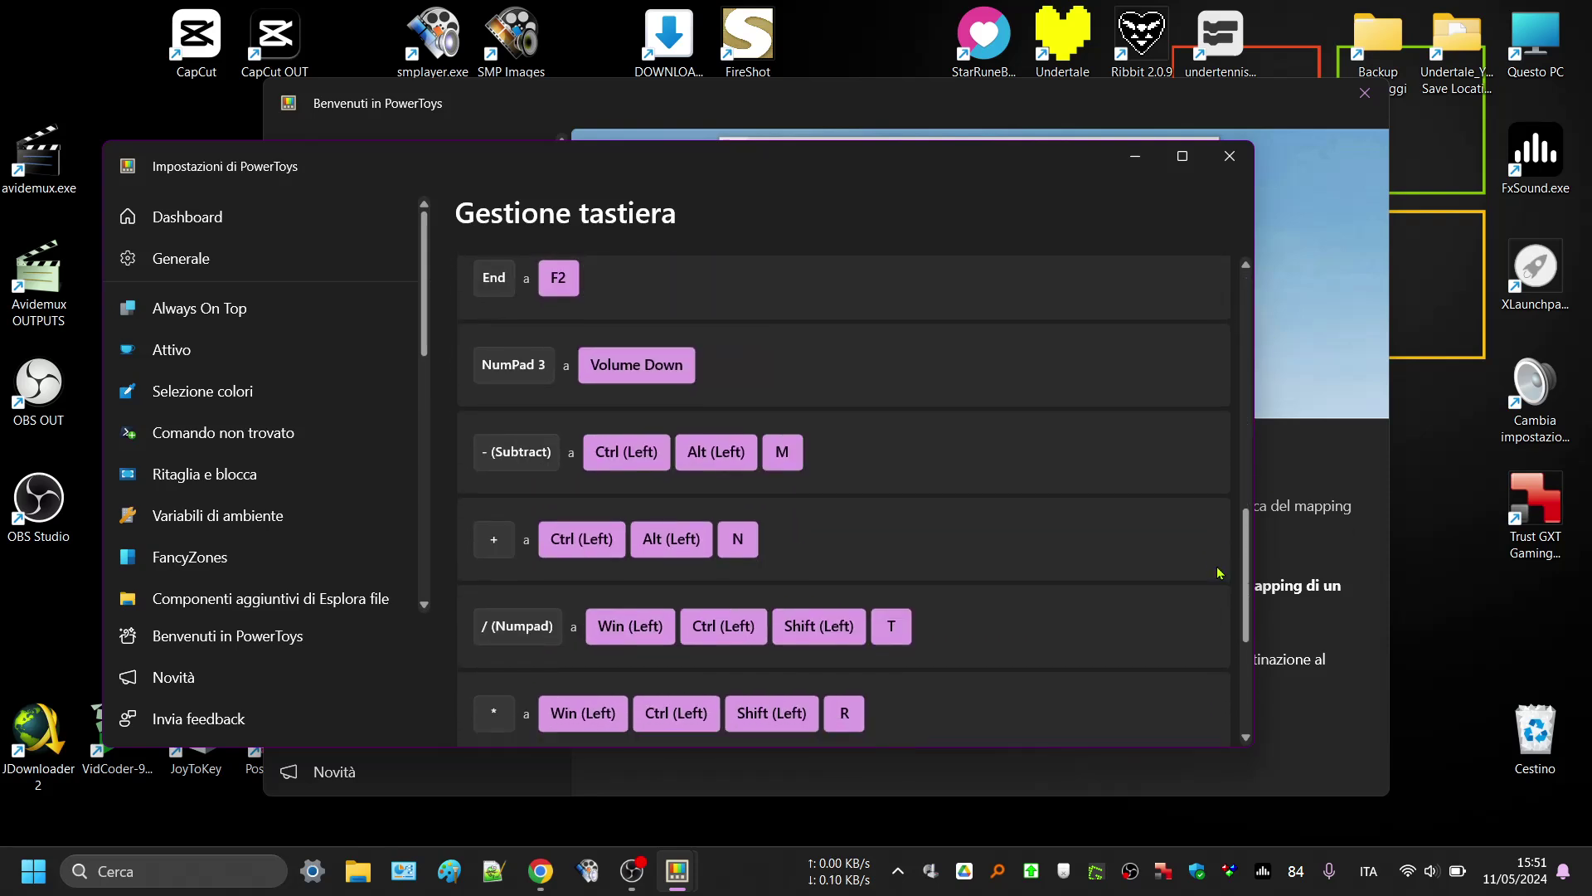
scroll(1243, 581, down, 1)
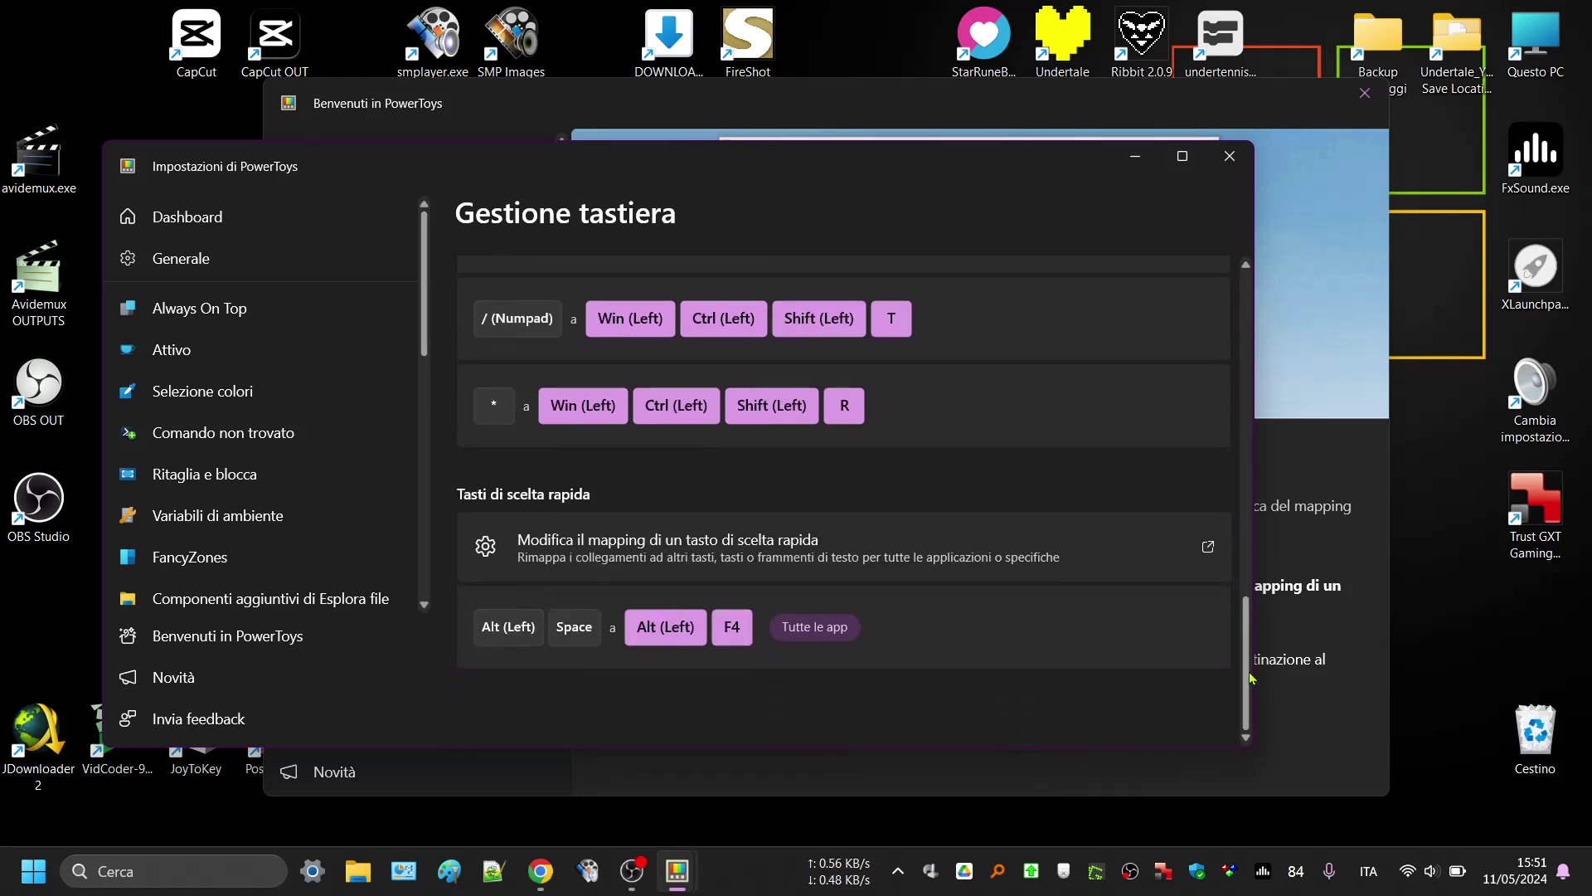
drag(1250, 671, 1237, 335)
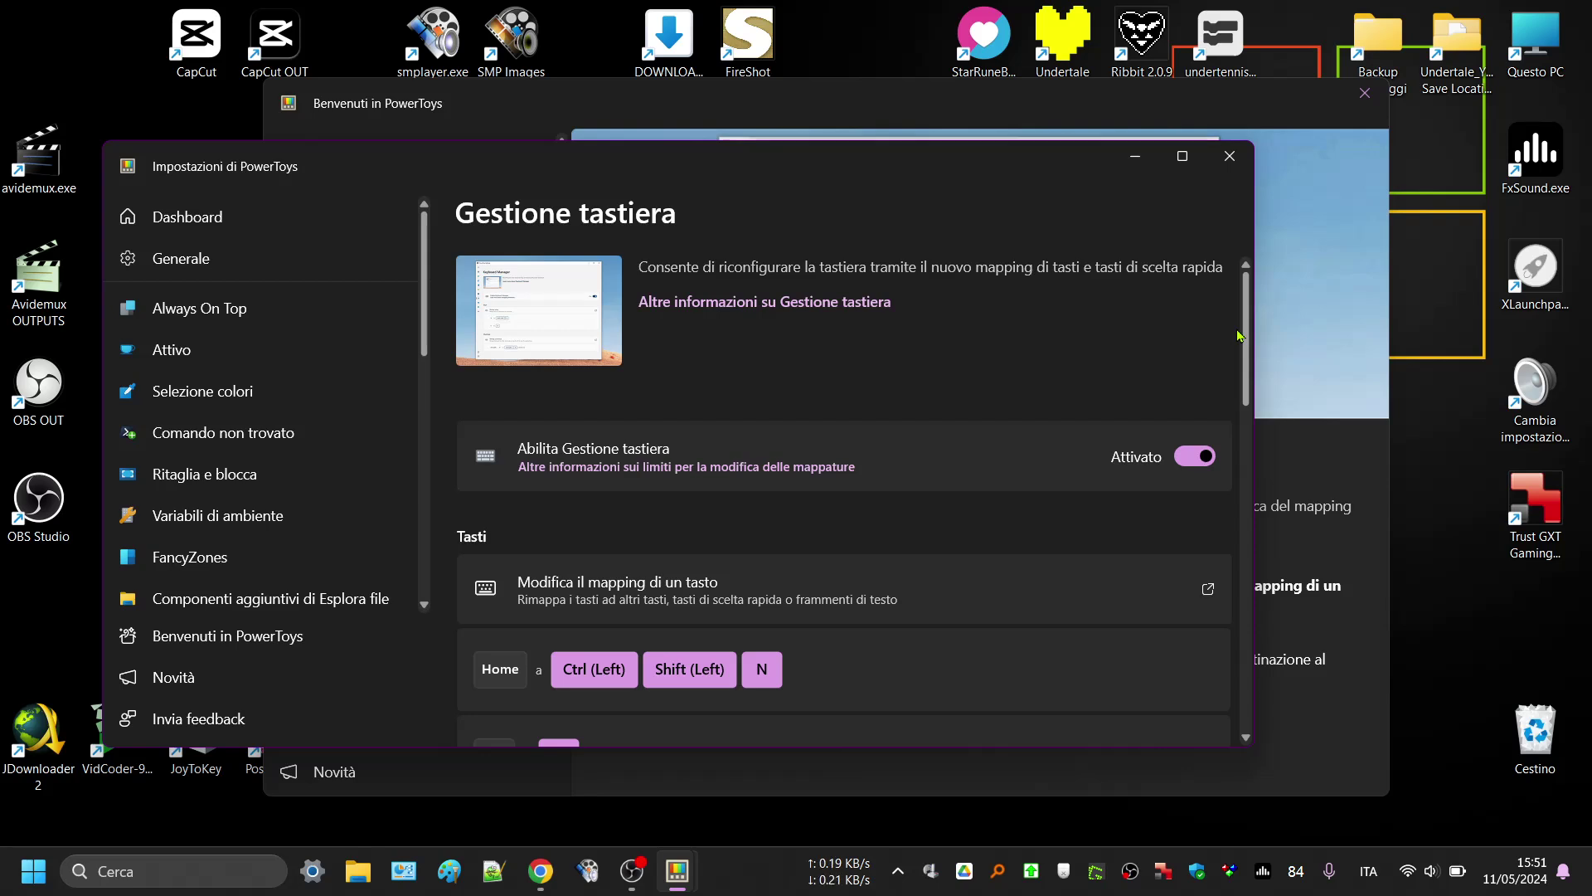
drag(1248, 336, 1245, 376)
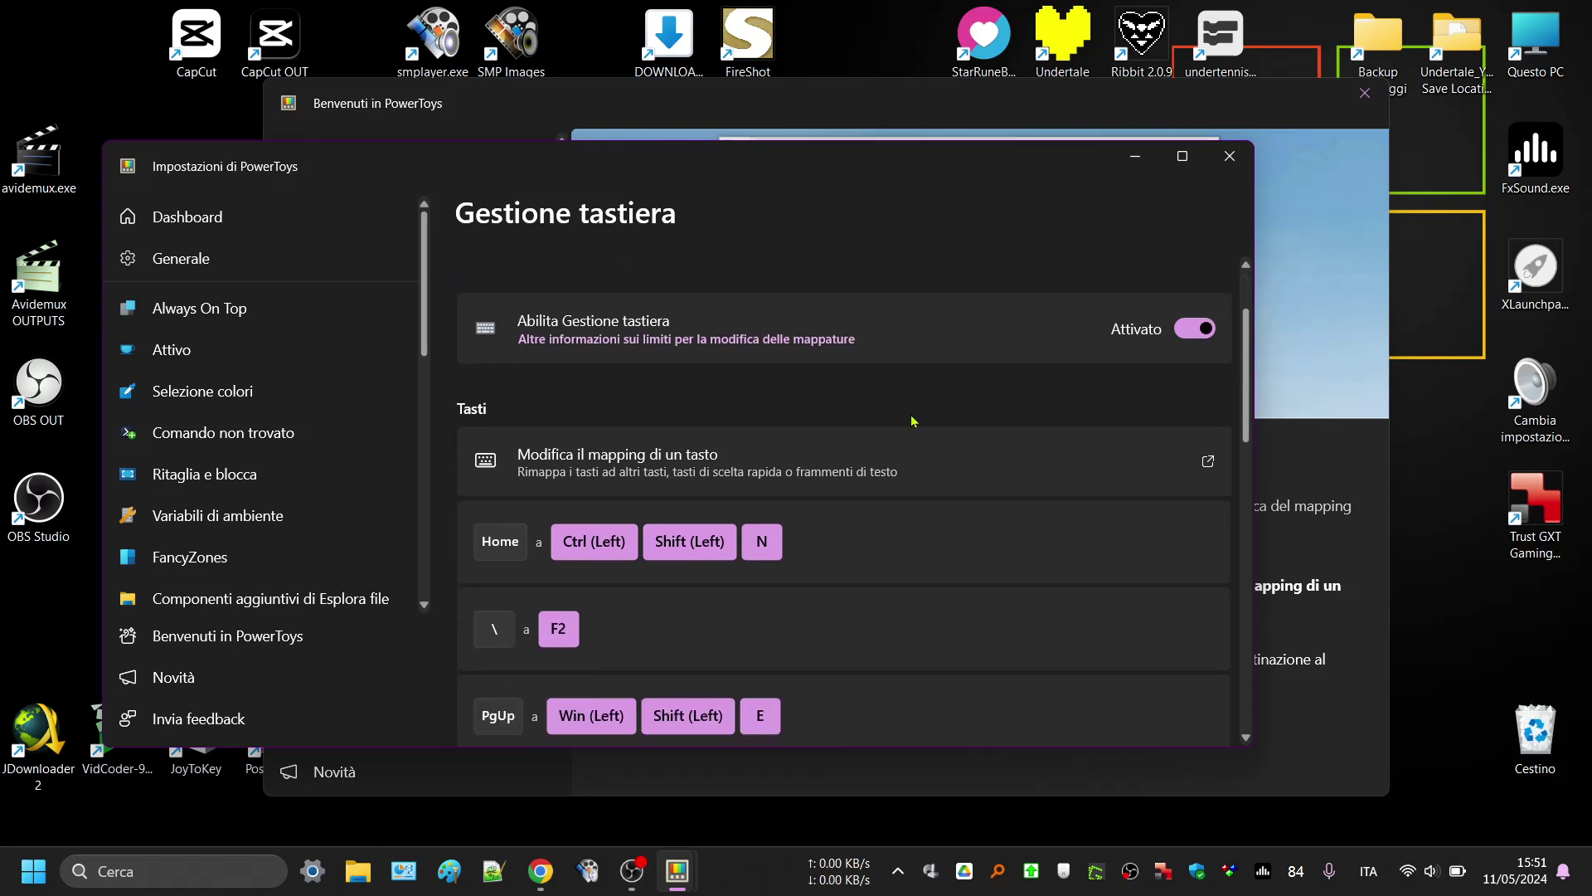
Open the key remapping editor listing mappings like backslash to F2 and Home to Ctrl+Shift+N.
click(691, 472)
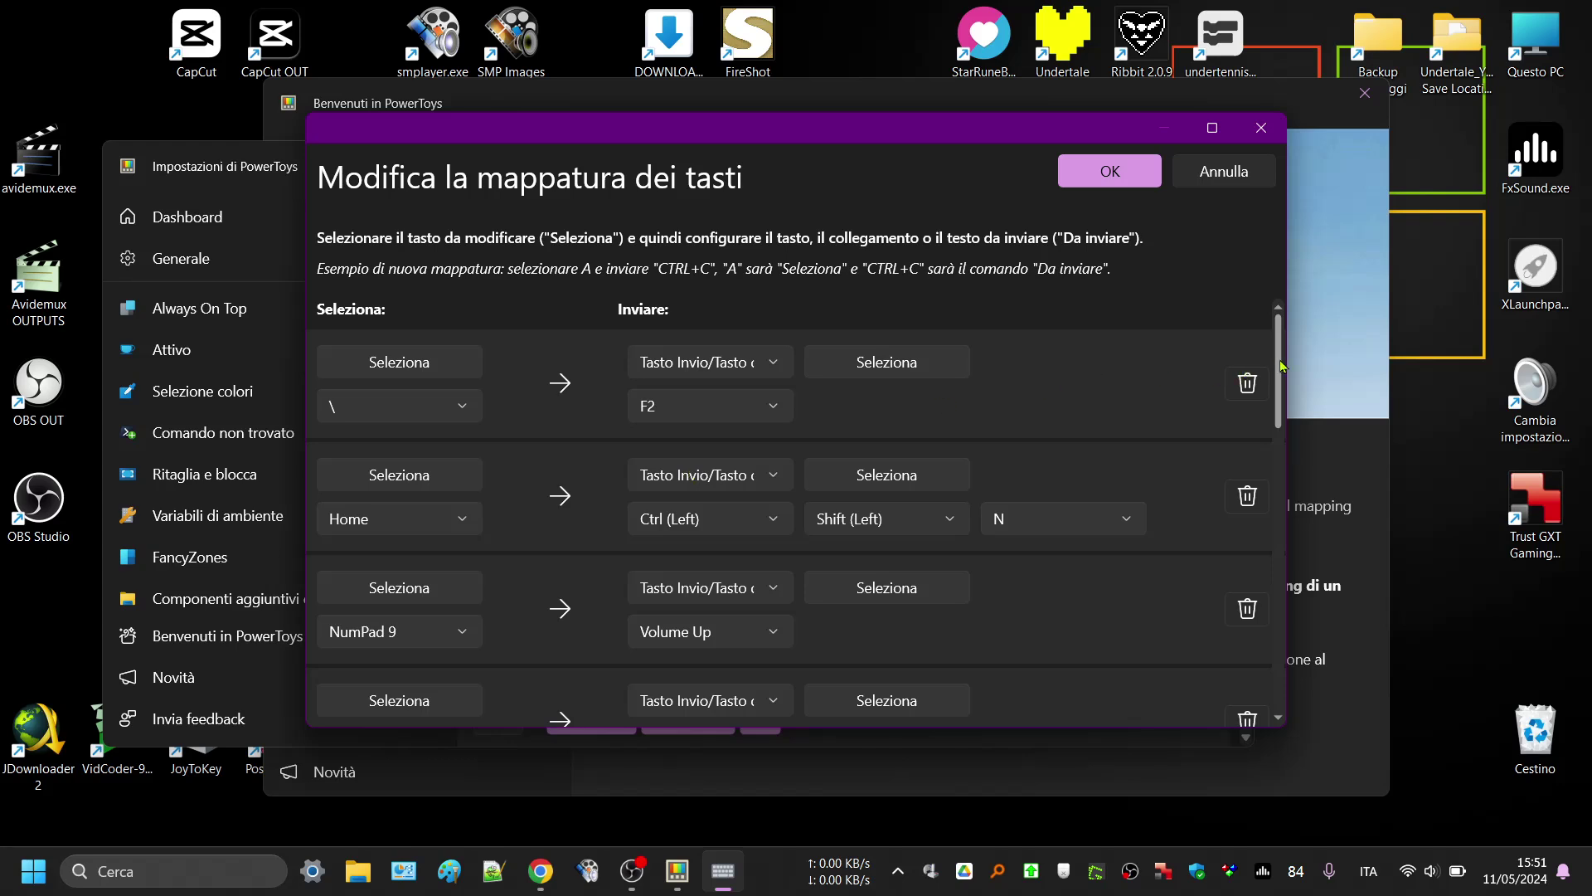
drag(1281, 381, 1254, 653)
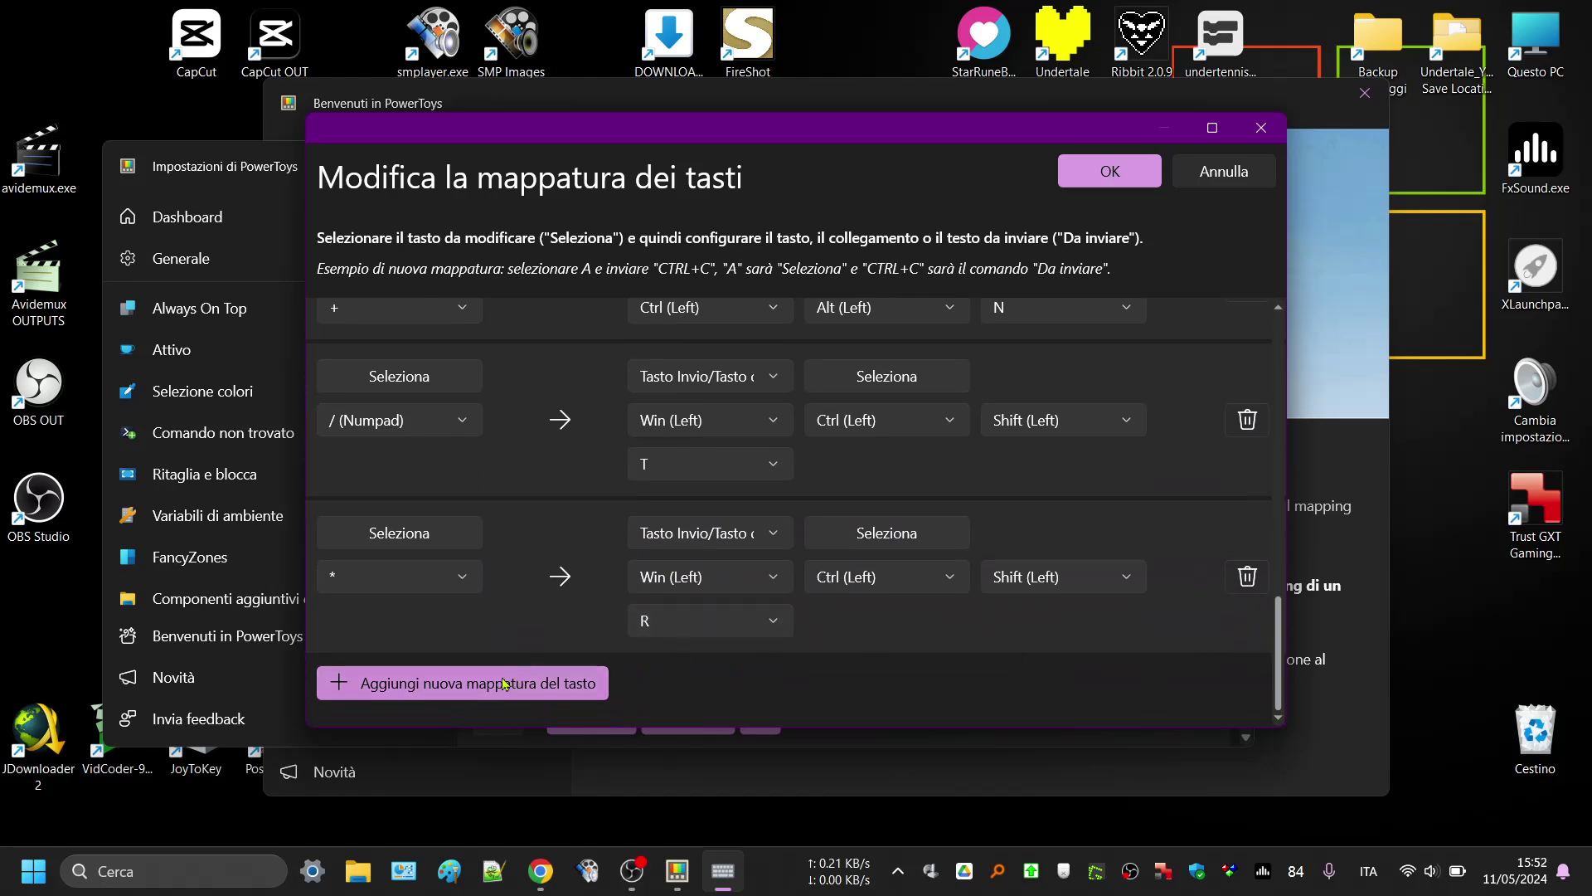
Add a new mapping row that remaps W to the Up arrow.
click(495, 686)
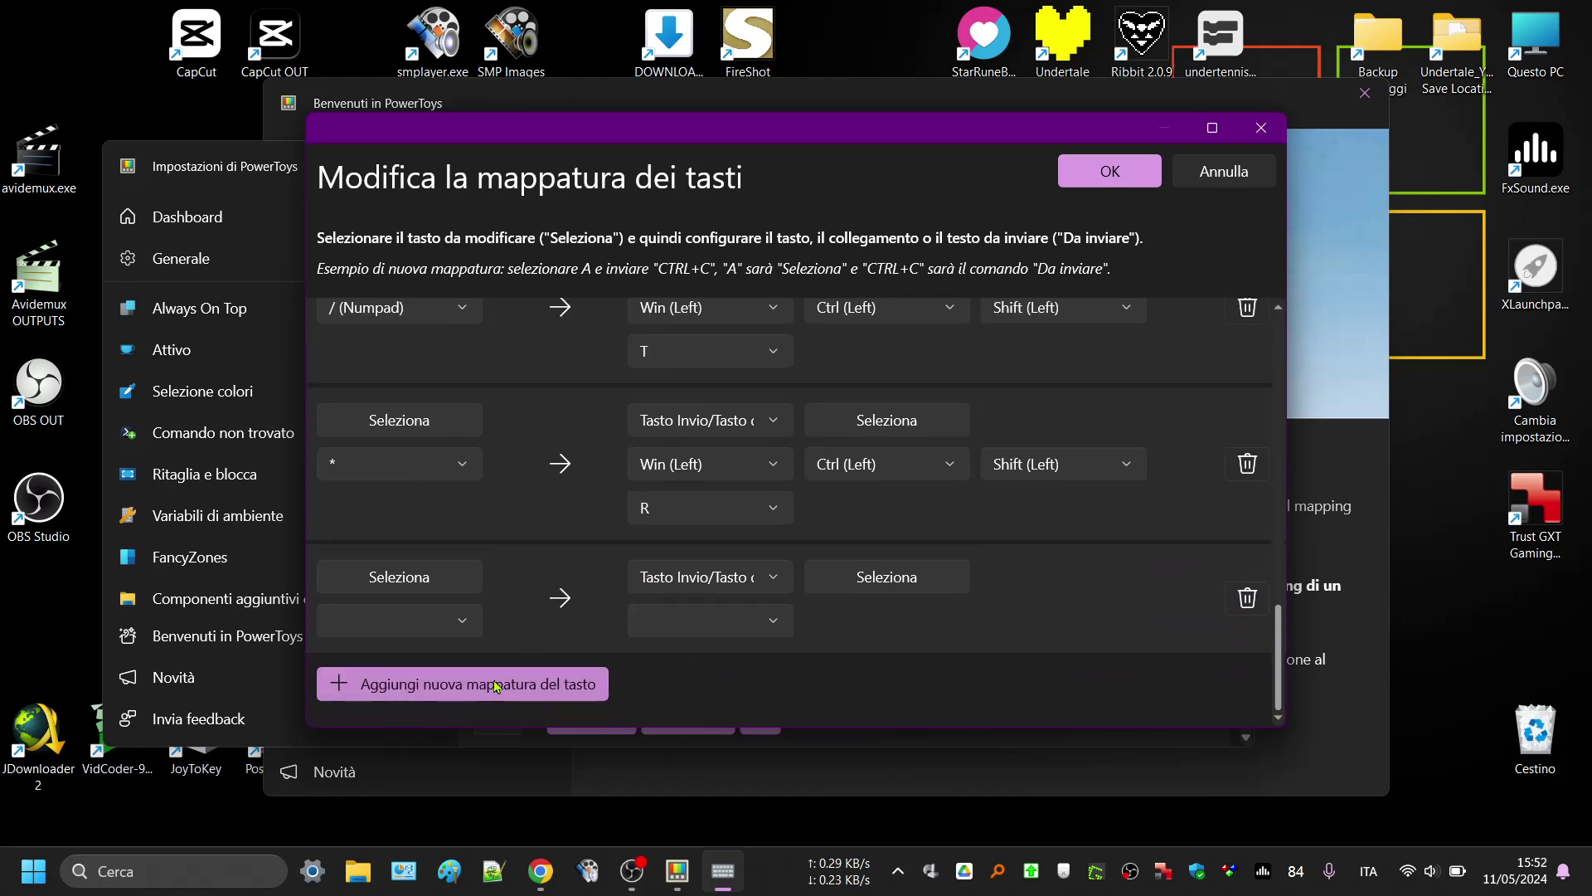
click(412, 582)
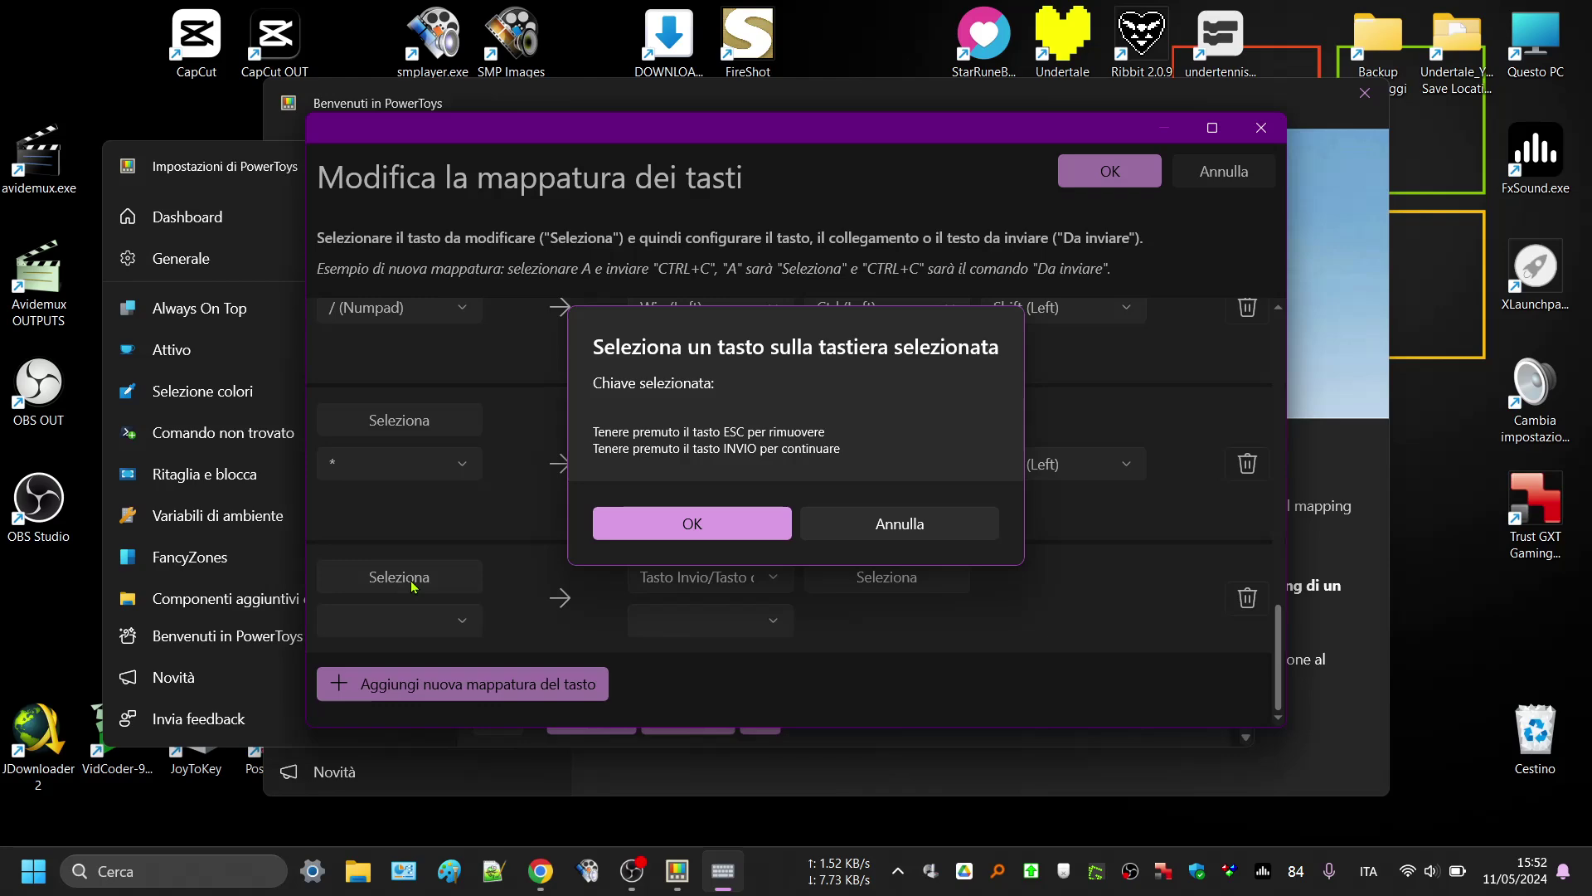
key(w)
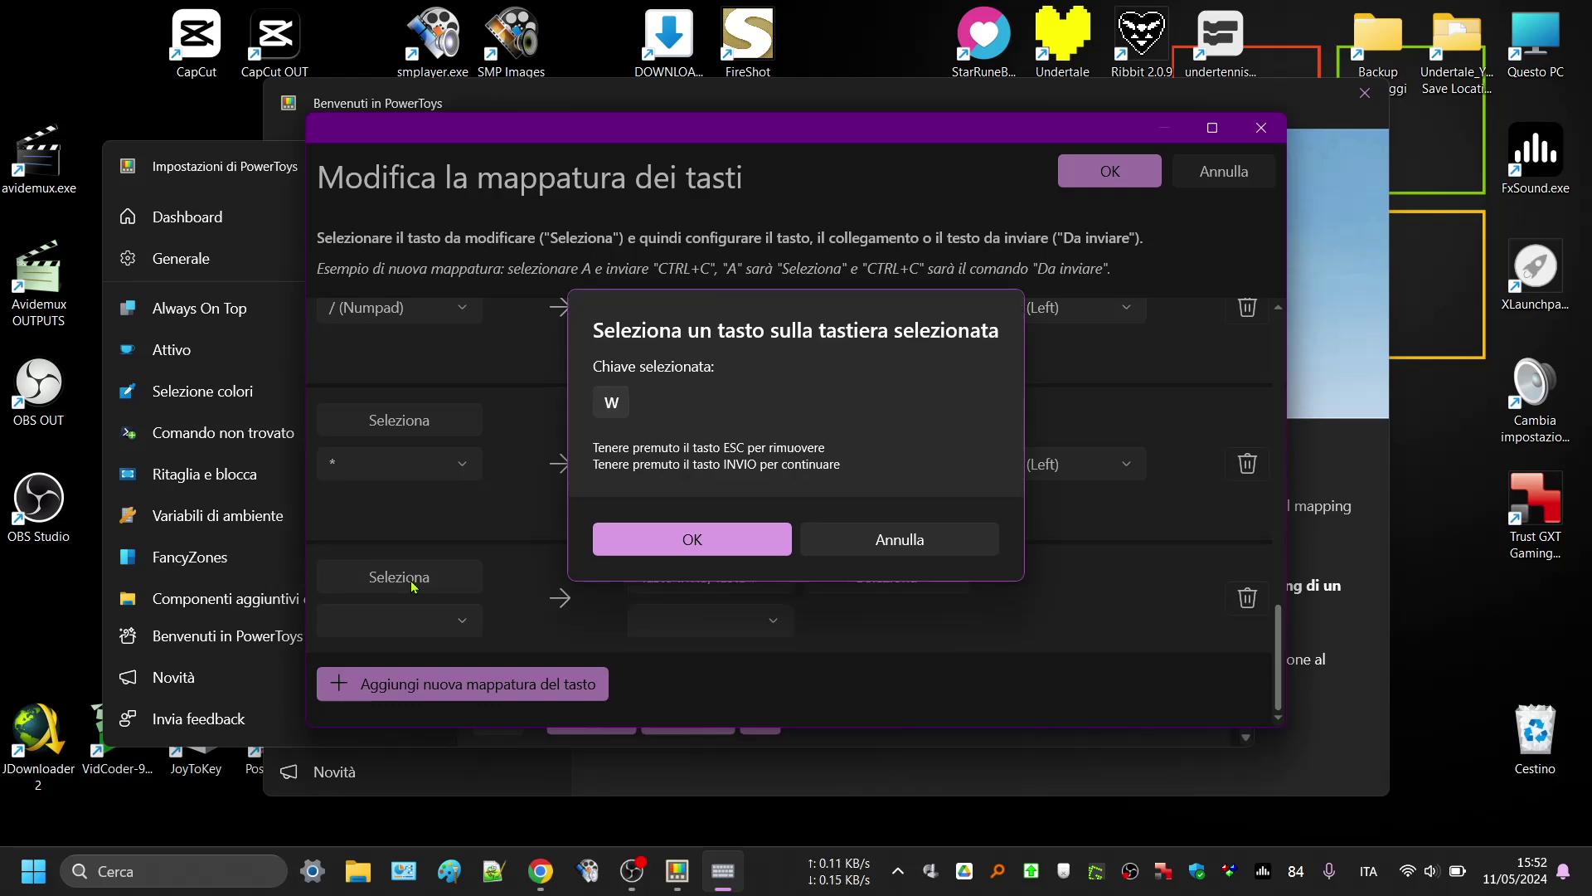
click(691, 540)
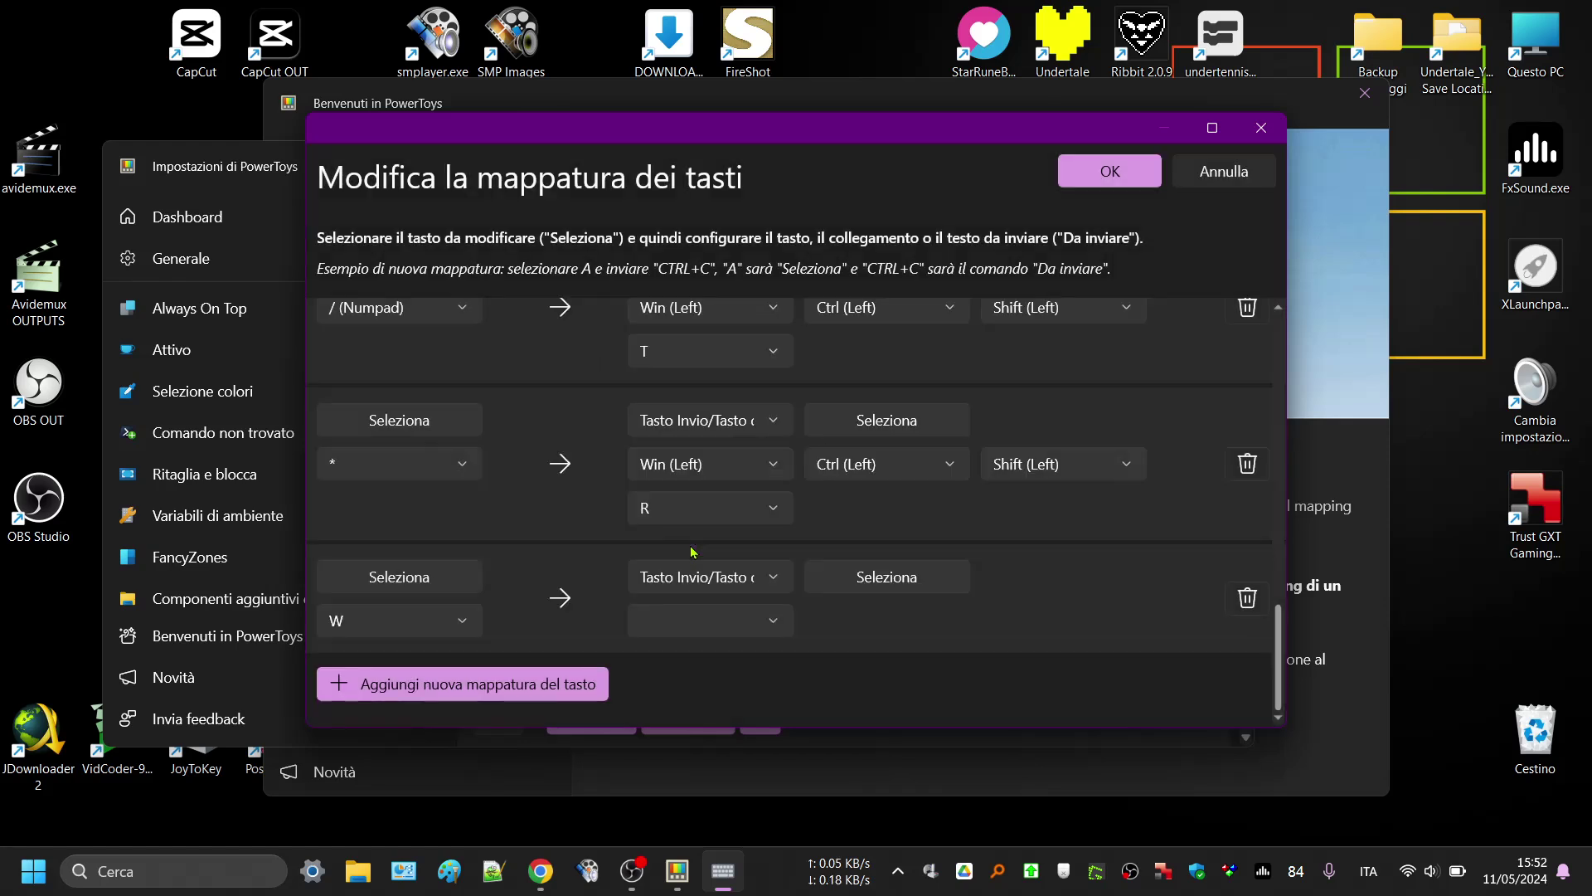
click(881, 580)
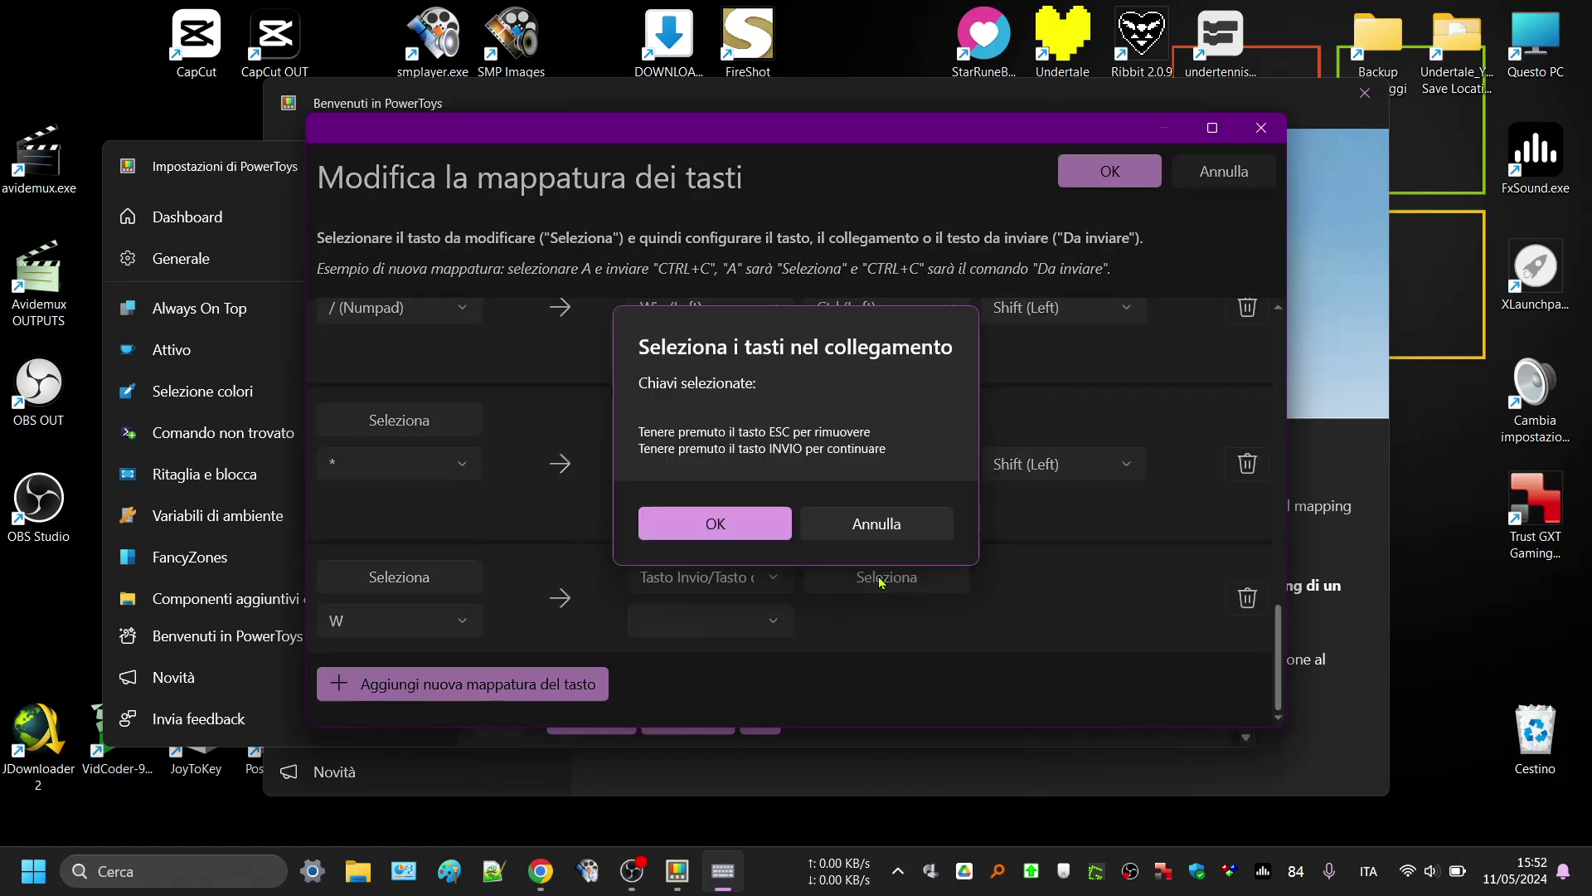
key(Up)
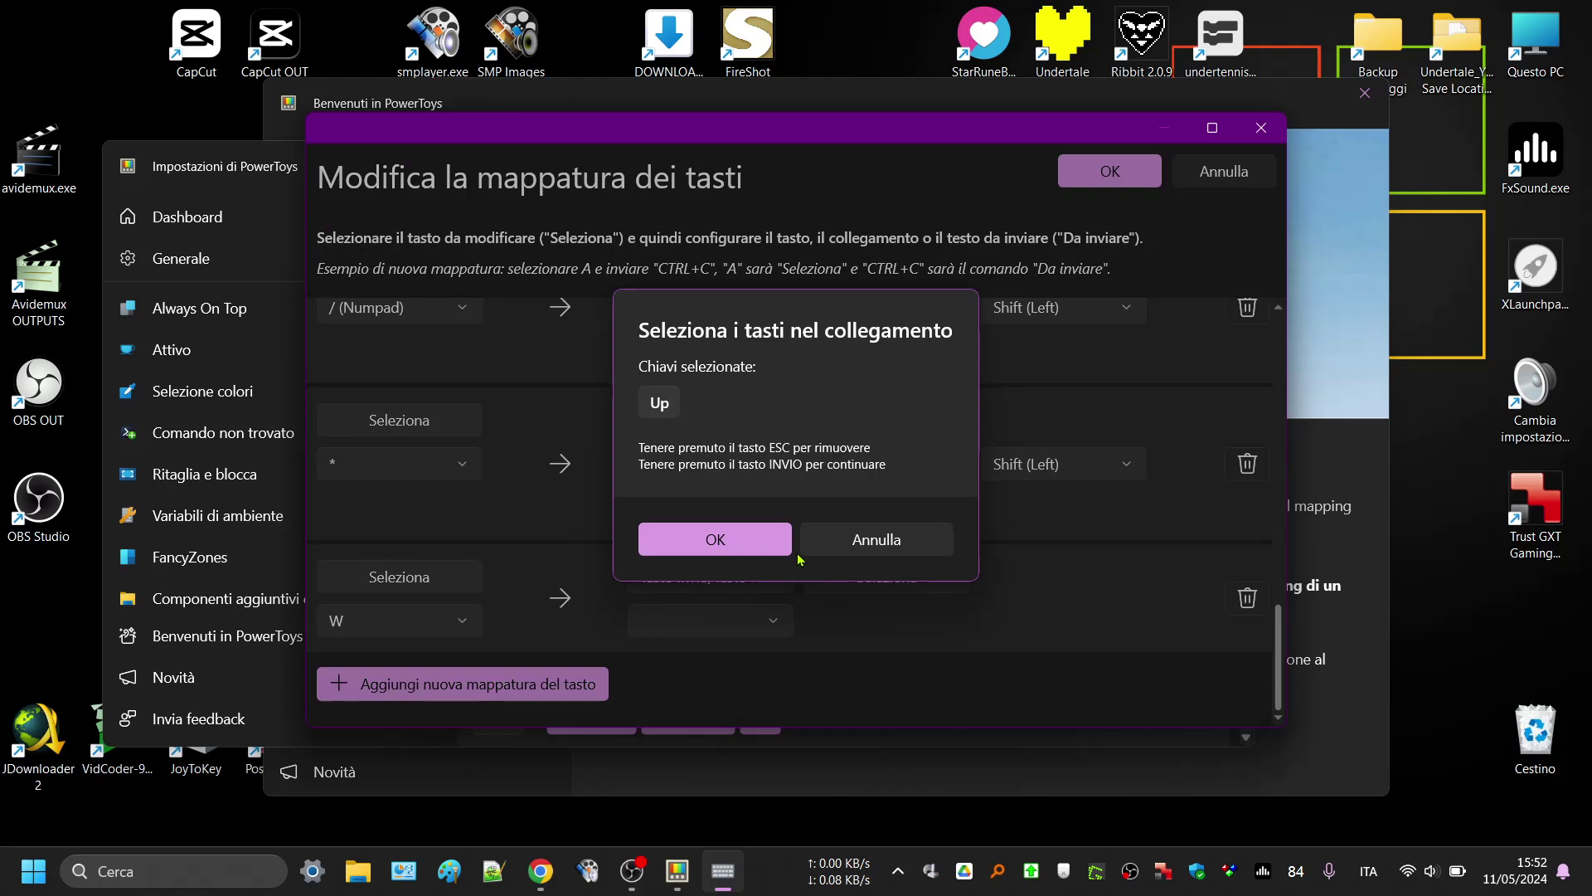
click(770, 548)
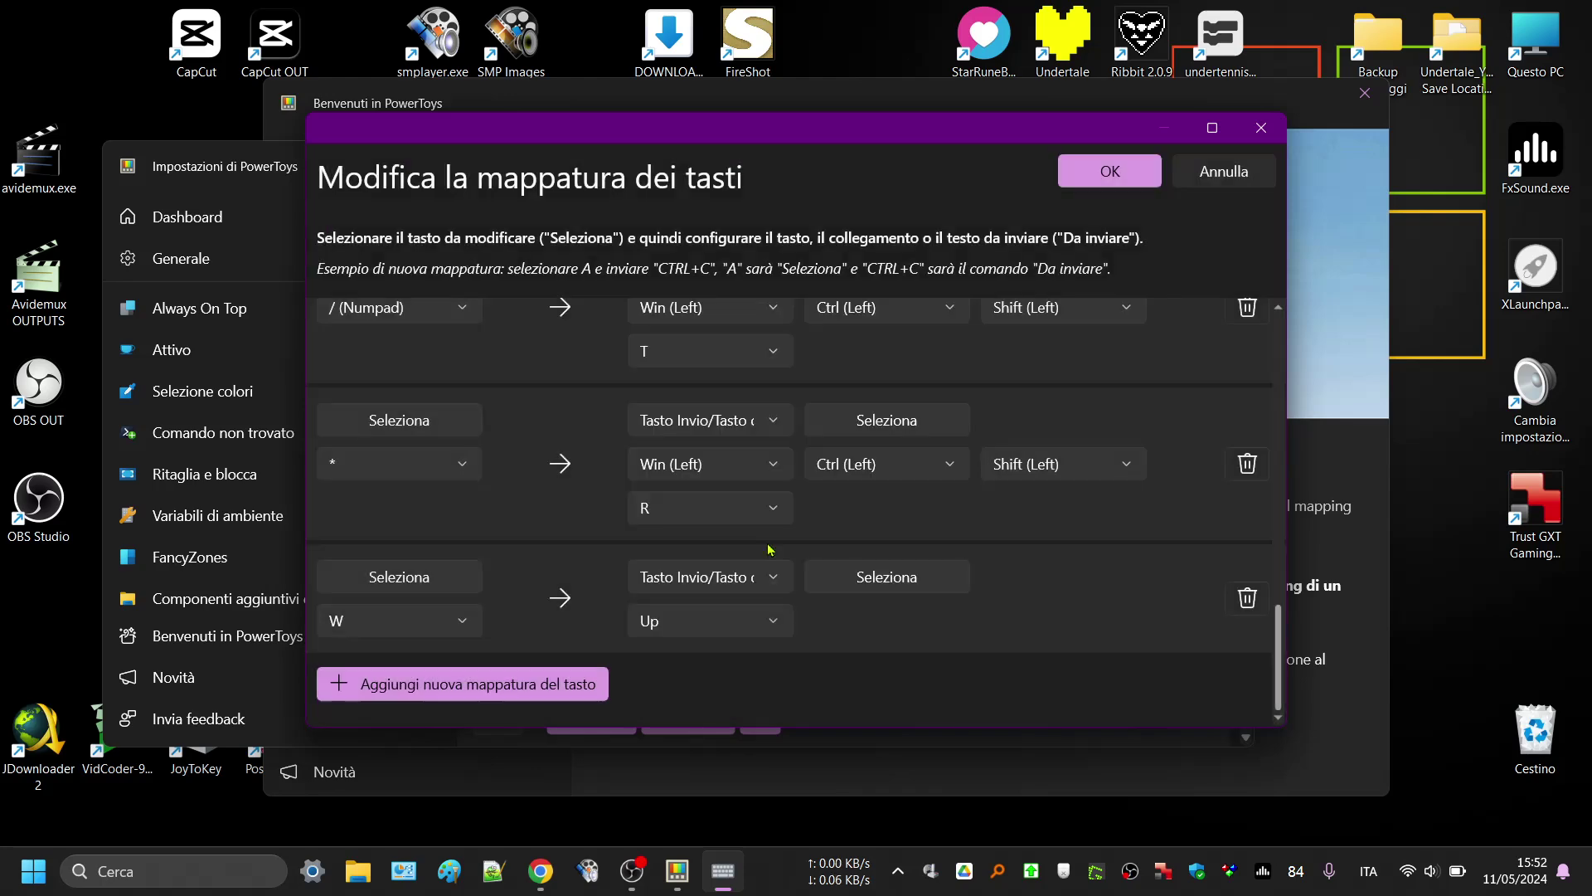
Add a mapping row that remaps A to the Left arrow.
click(492, 684)
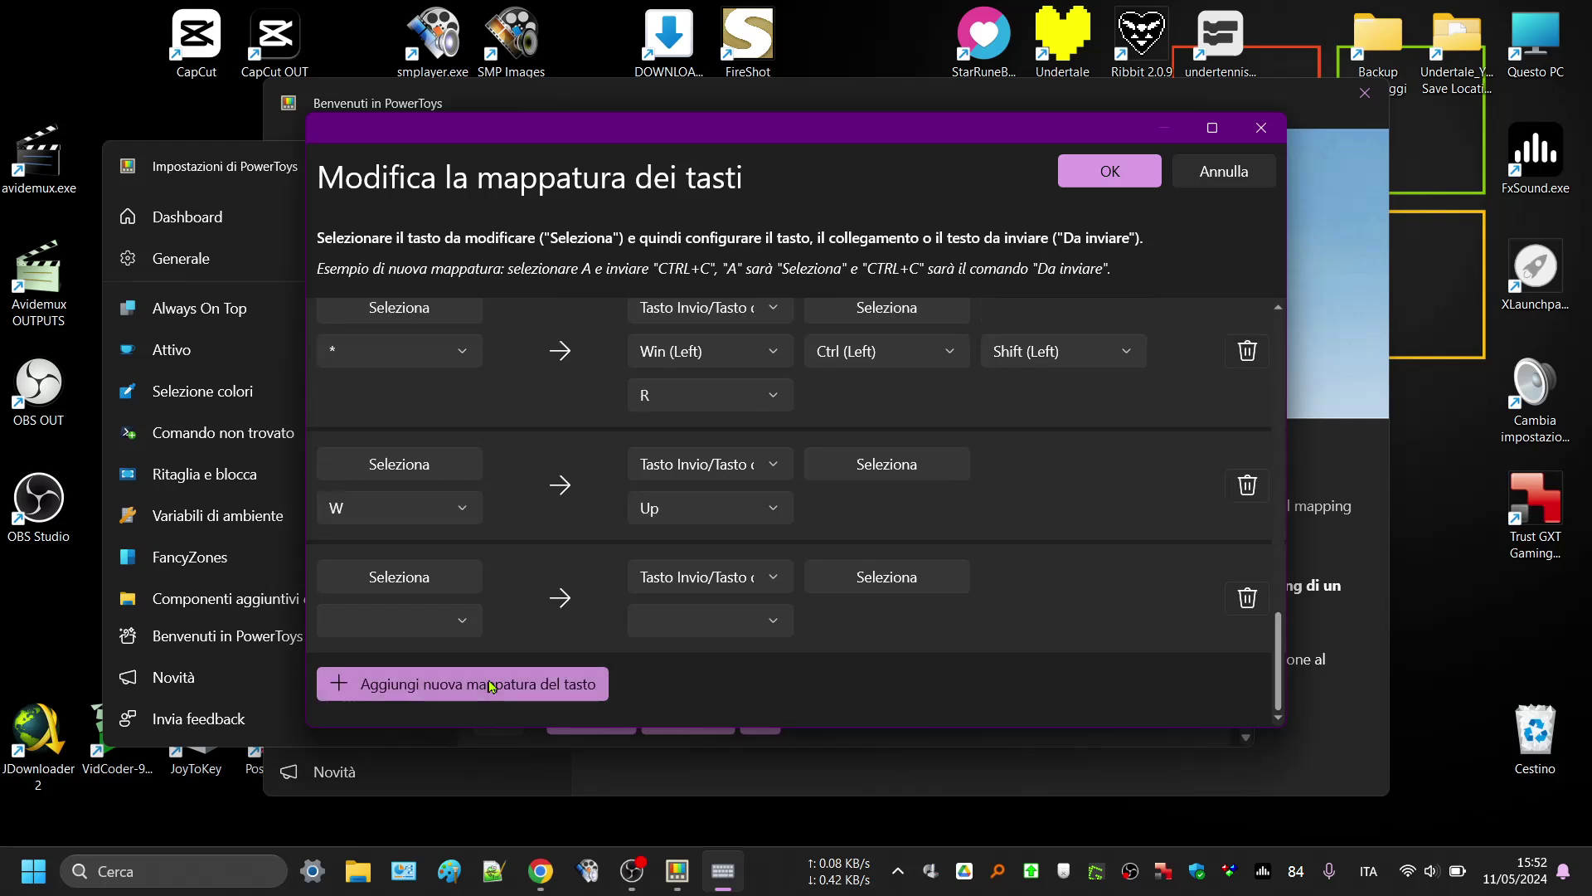
click(398, 579)
key(a)
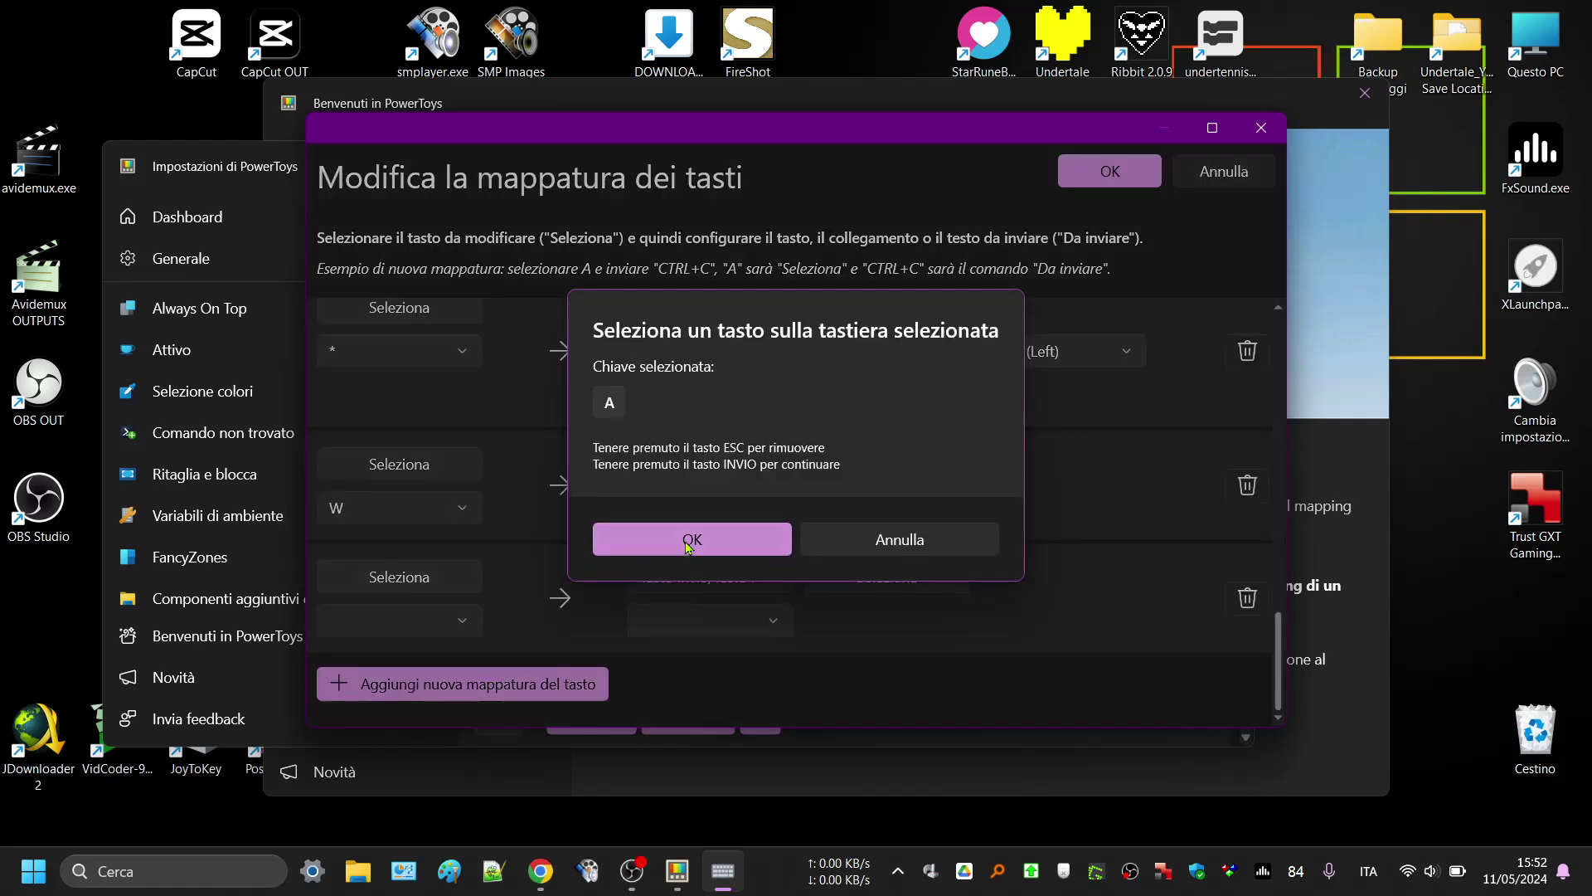
click(687, 546)
click(692, 585)
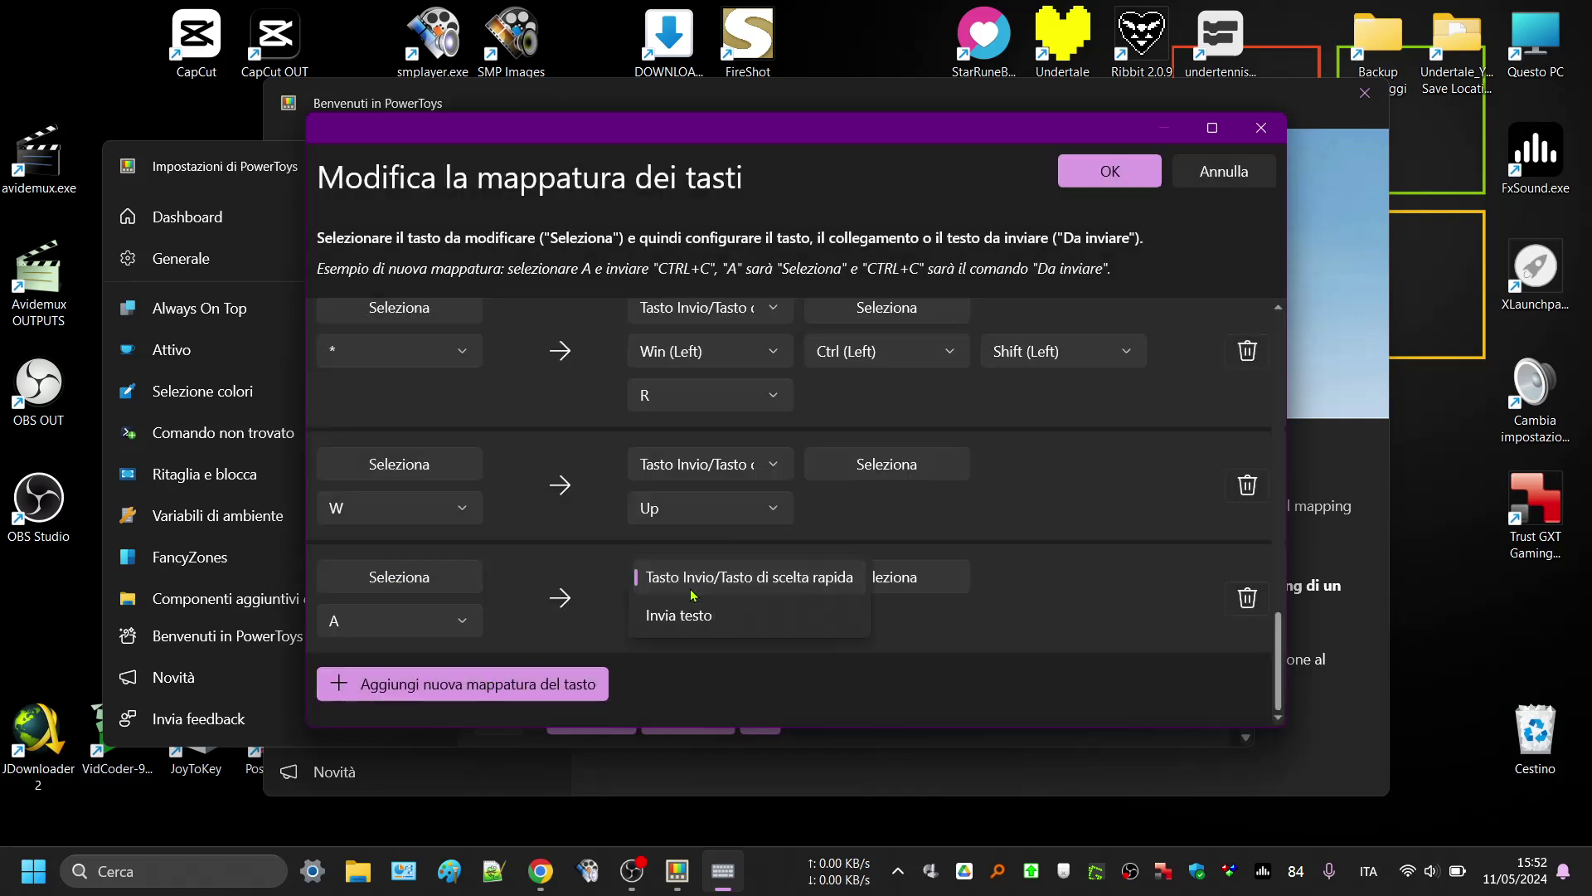
click(942, 567)
key(Left)
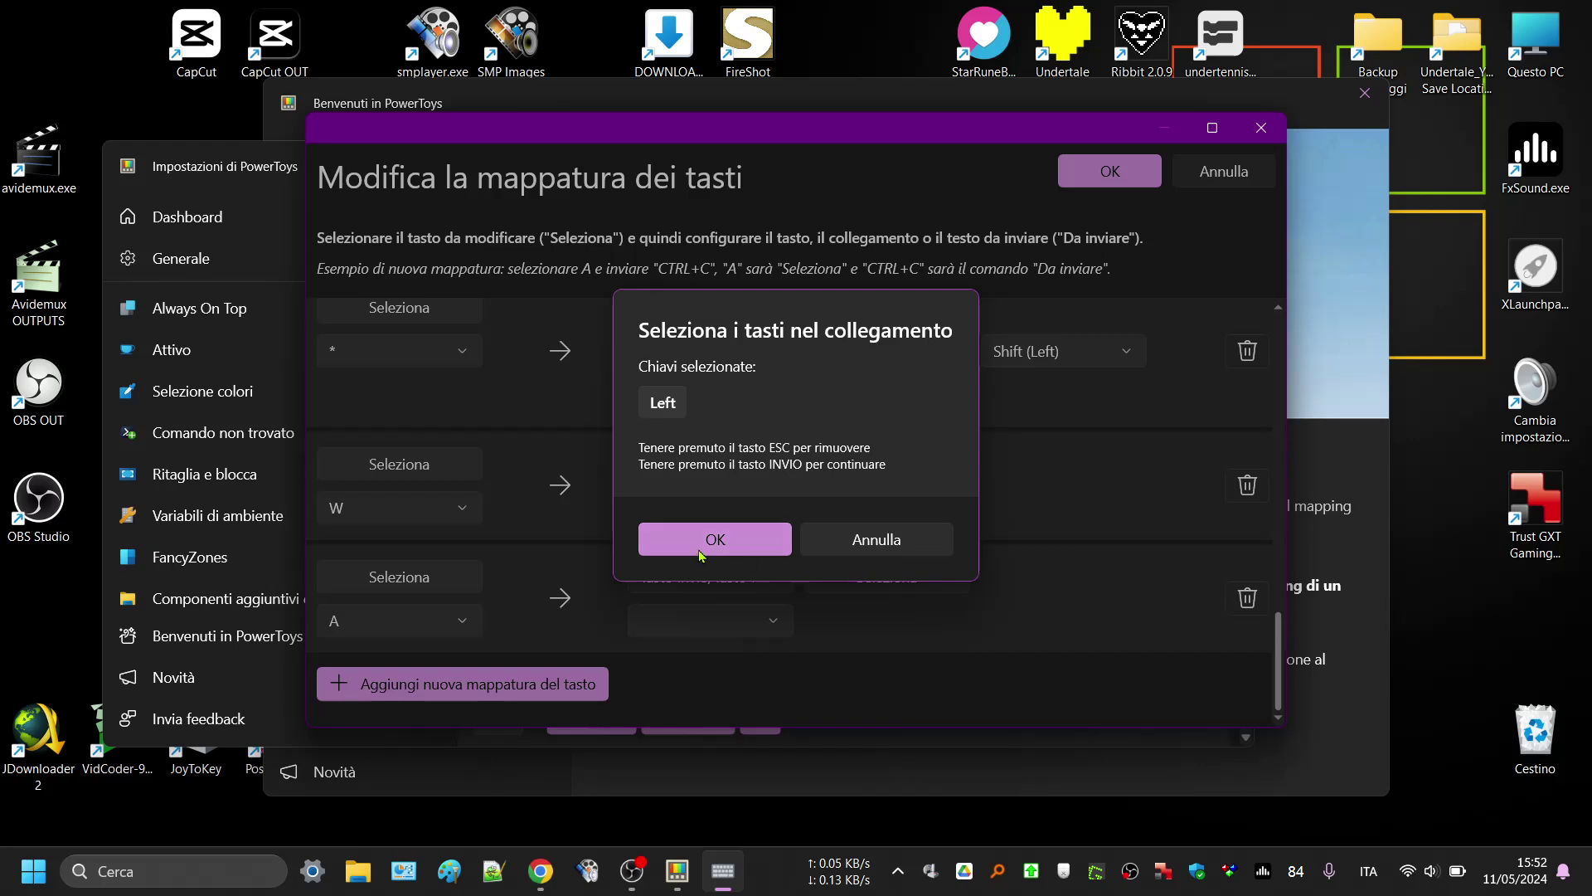
click(702, 548)
Add a mapping row that remaps S to the Down arrow.
click(436, 682)
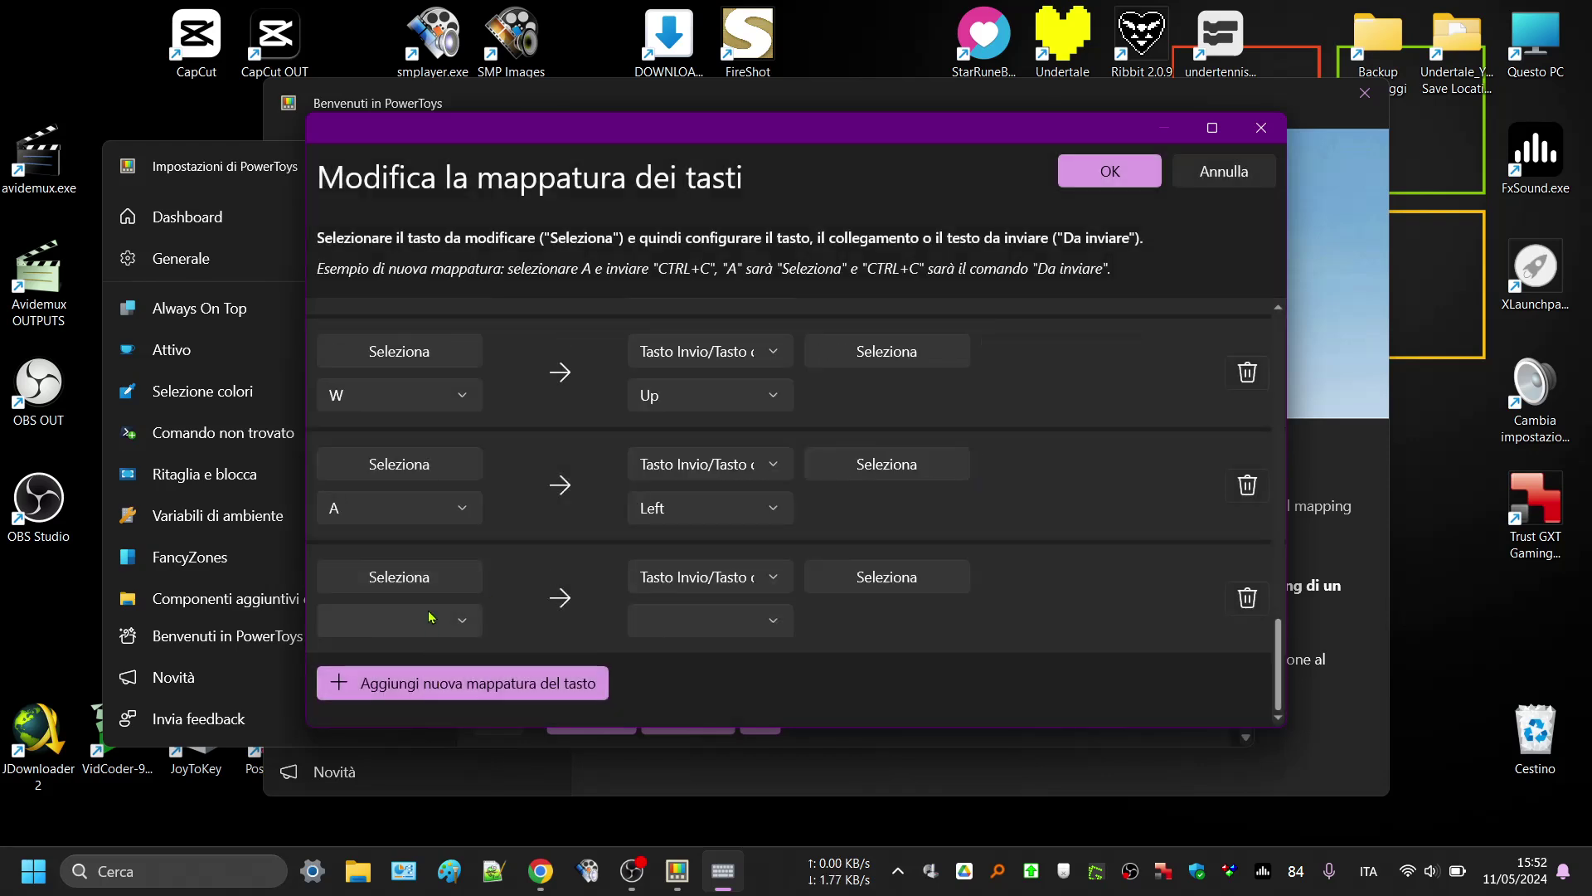
click(439, 584)
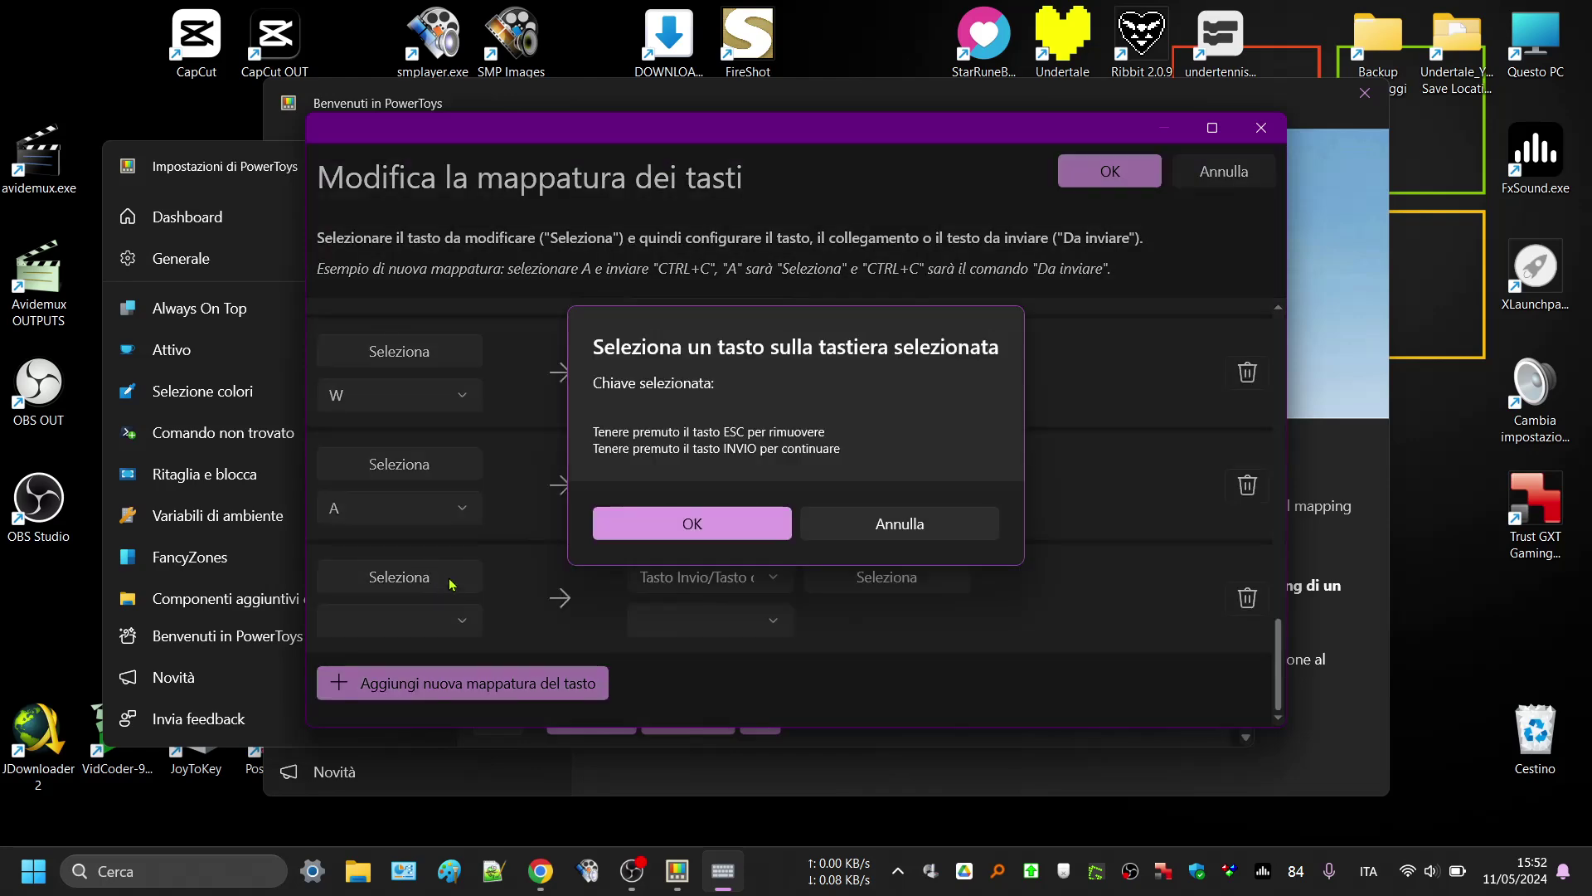
key(s)
key(Return)
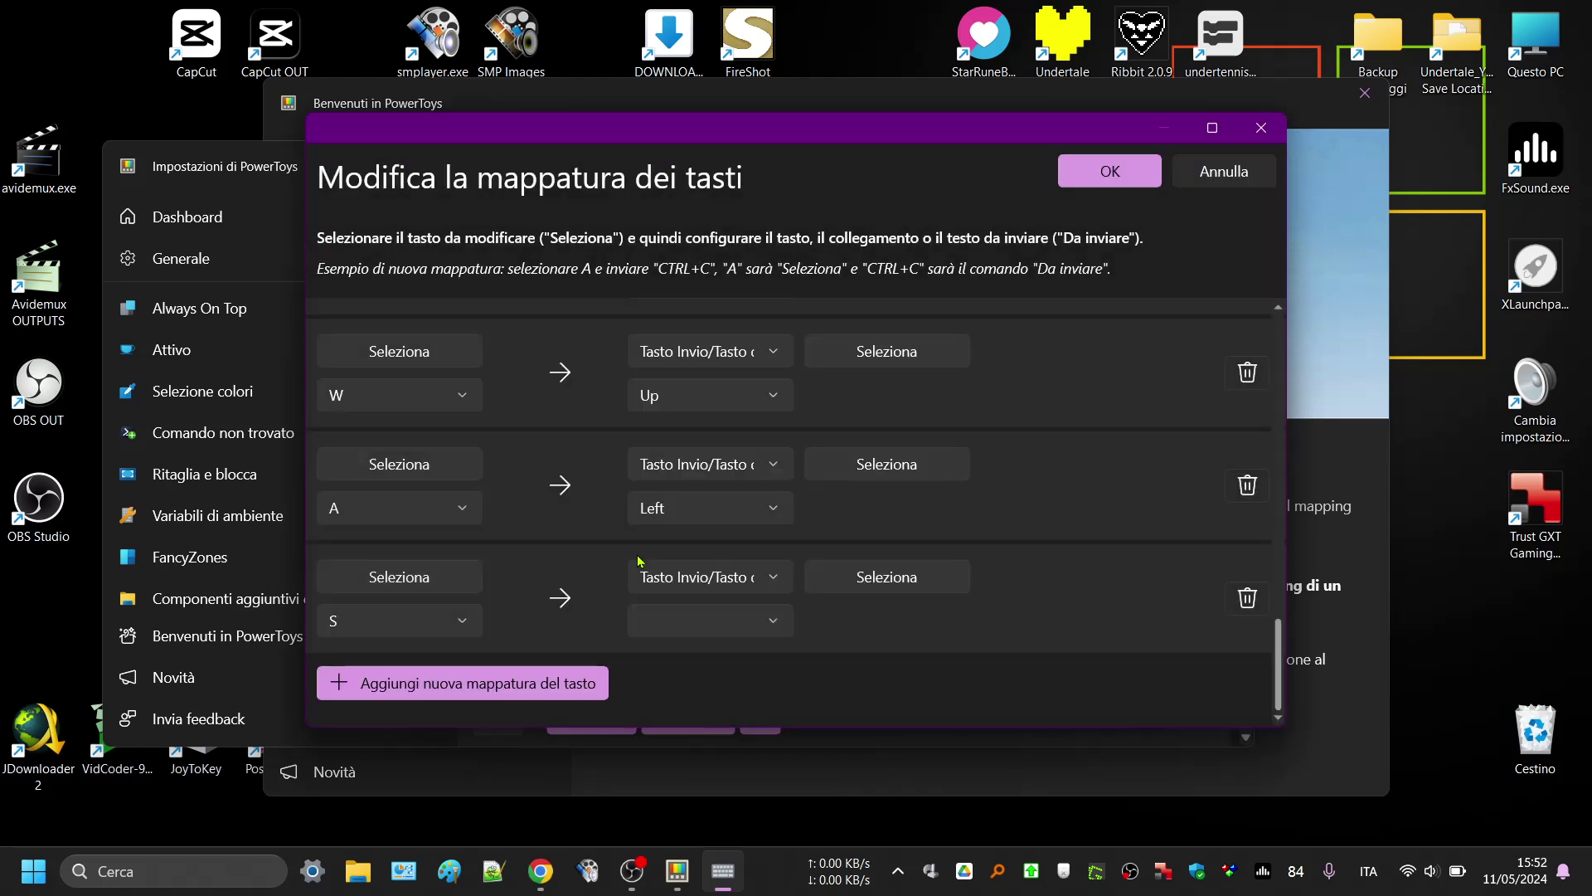
click(818, 589)
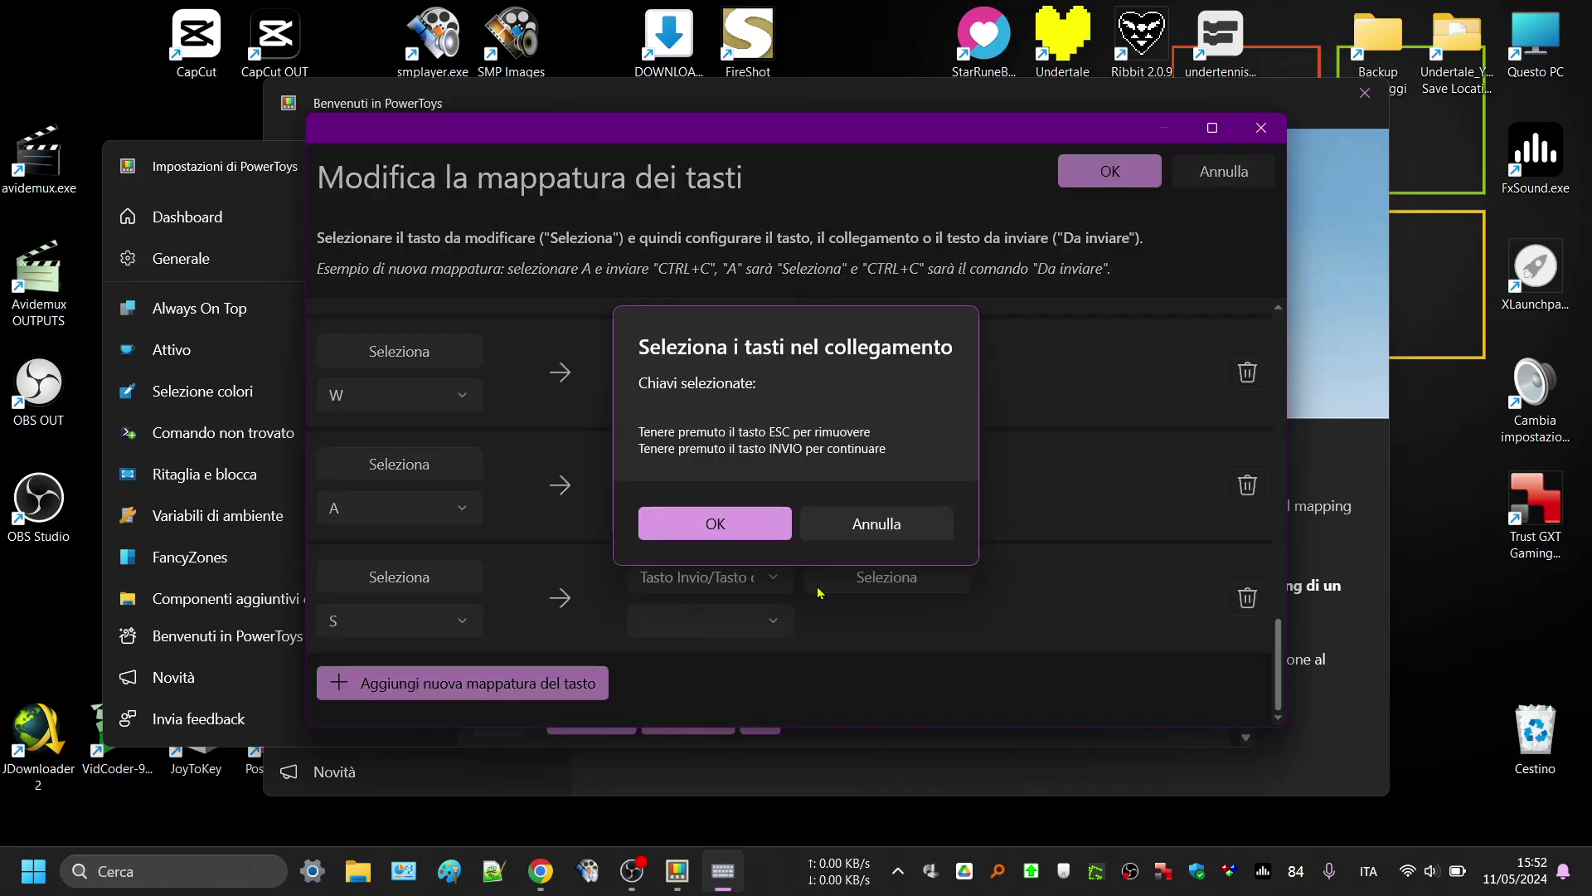
key(Down)
click(722, 532)
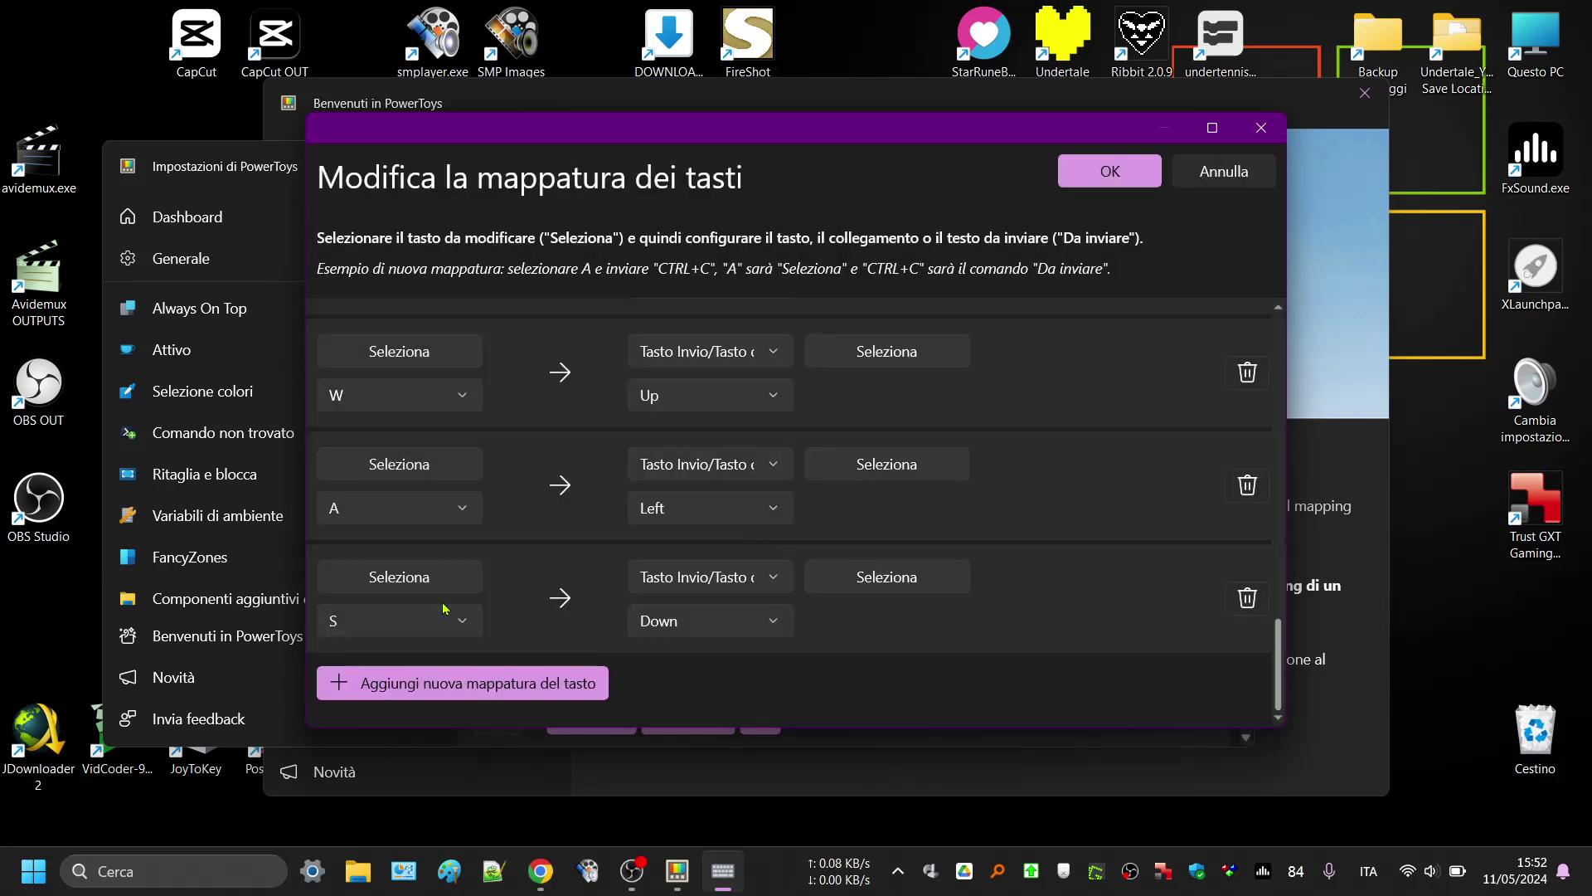
Remap D to the Right arrow and save all WASD mappings, continuing past the unassigned-keys warning.
click(443, 679)
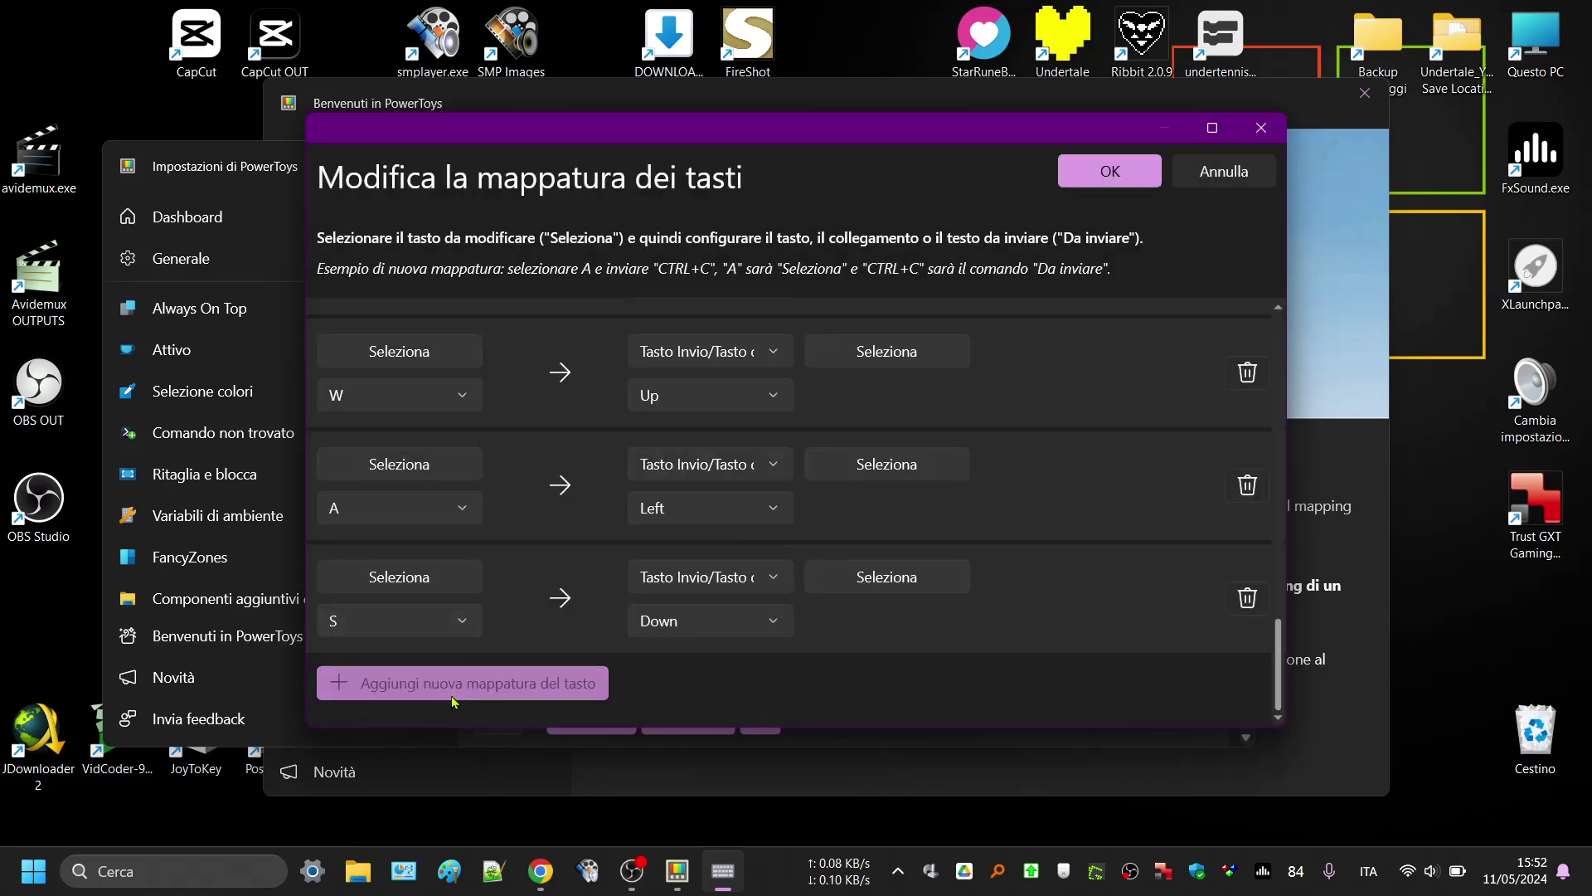
click(412, 592)
key(d)
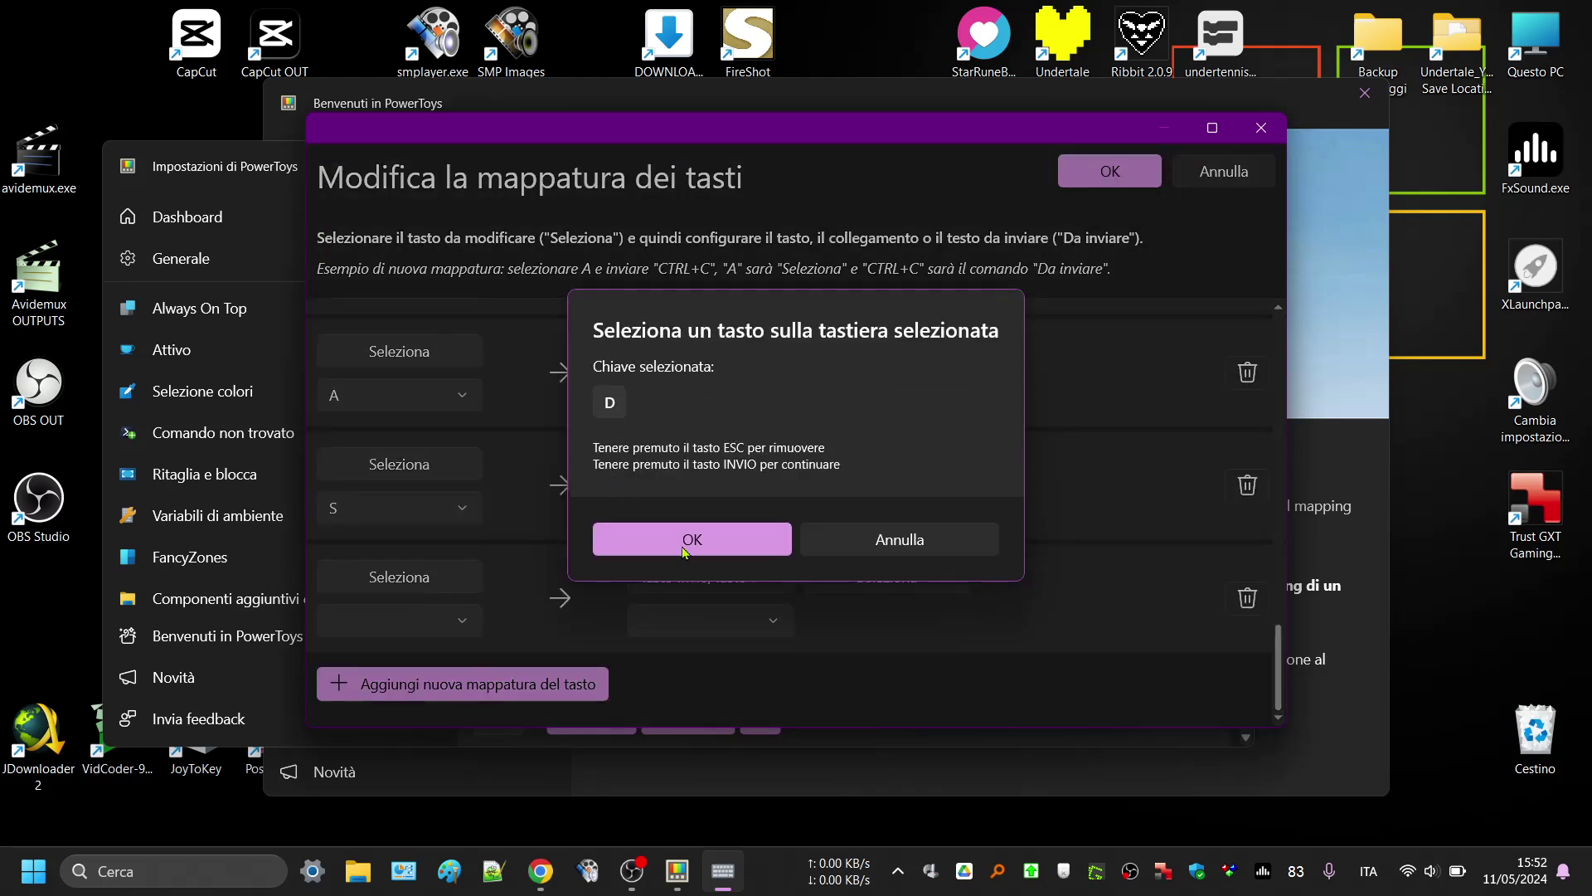
click(685, 551)
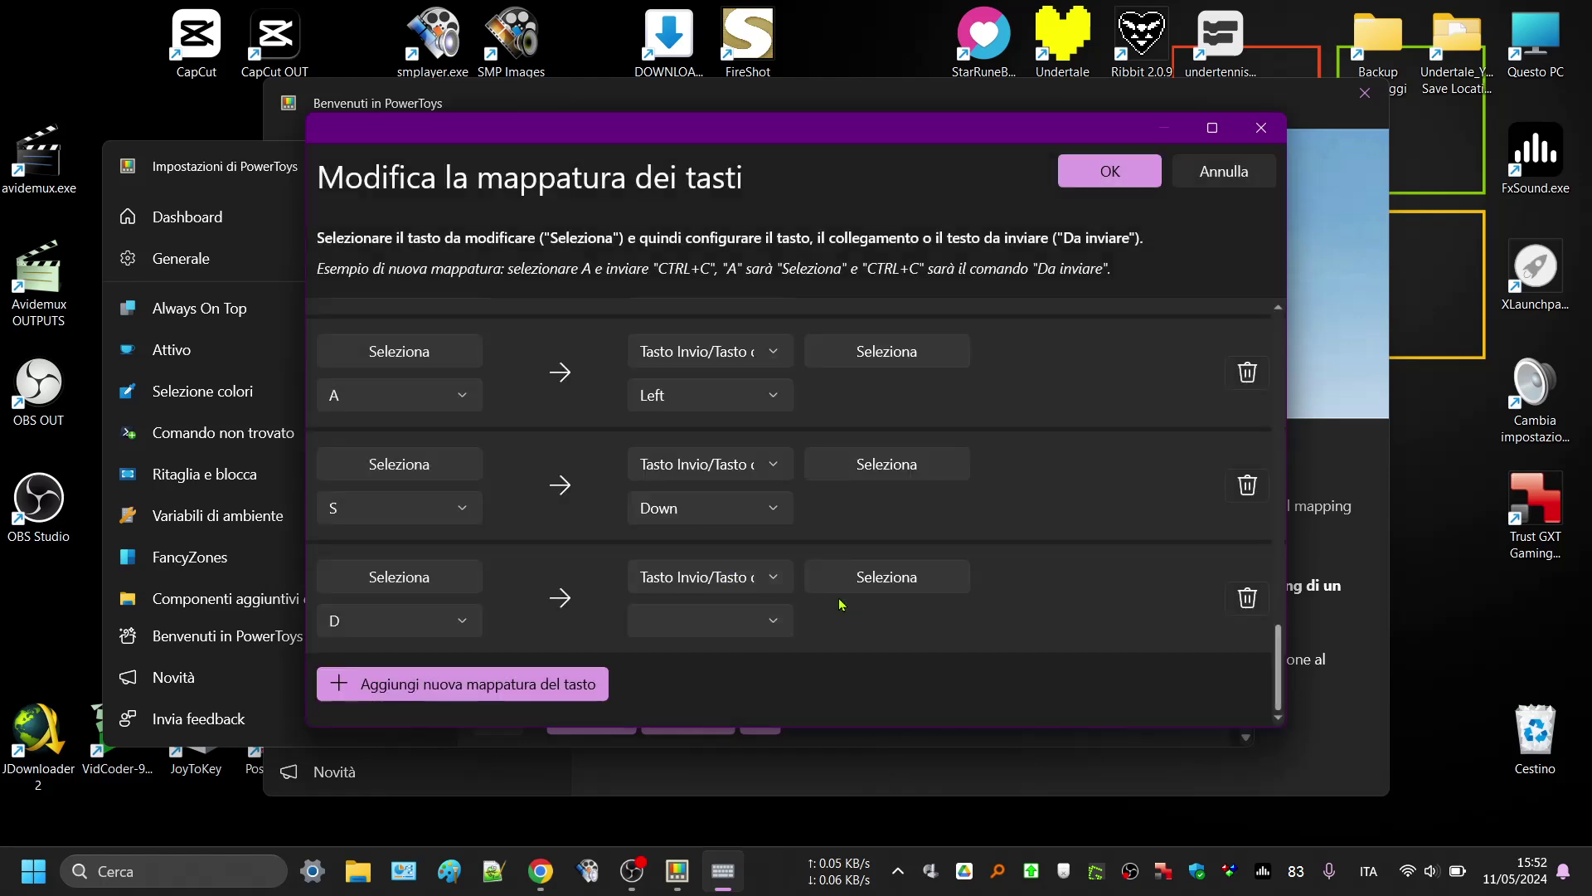
click(841, 591)
key(Right)
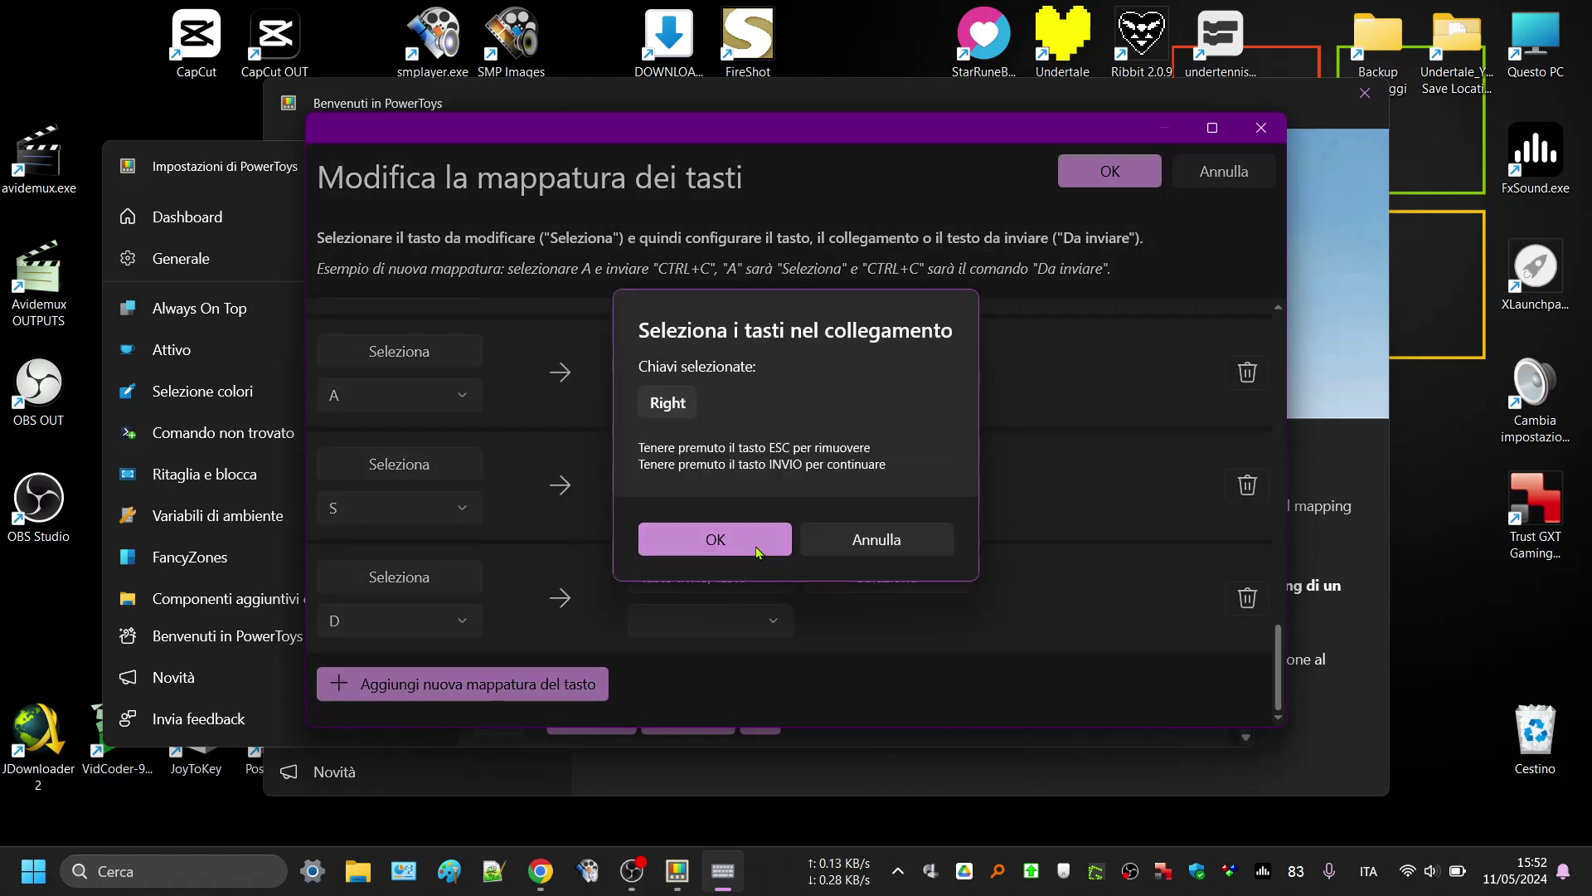
click(757, 547)
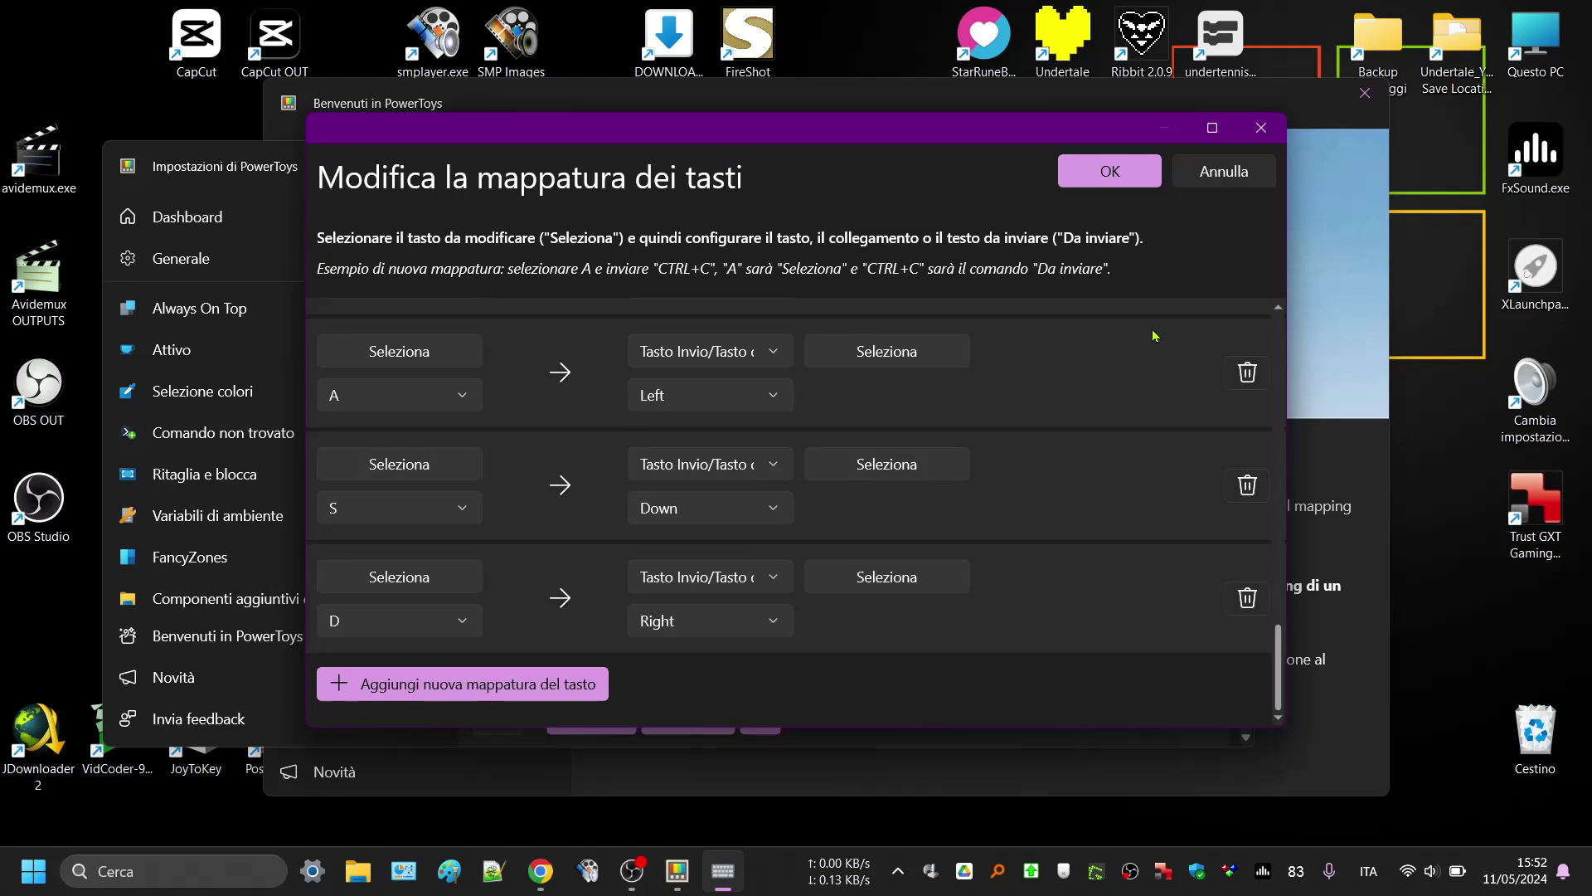
click(1110, 172)
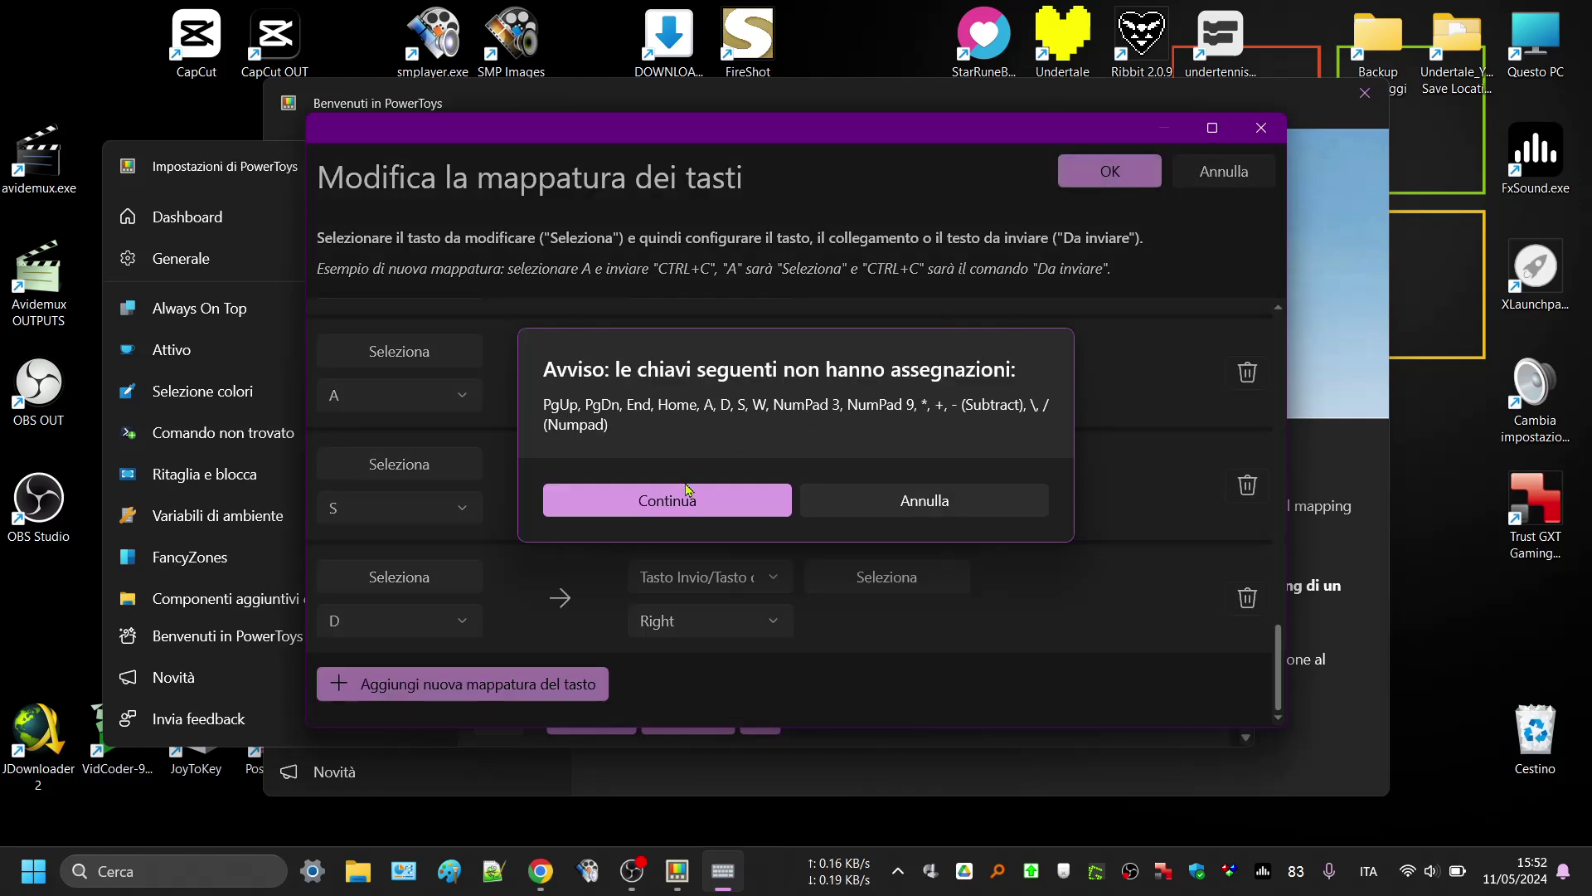
click(673, 504)
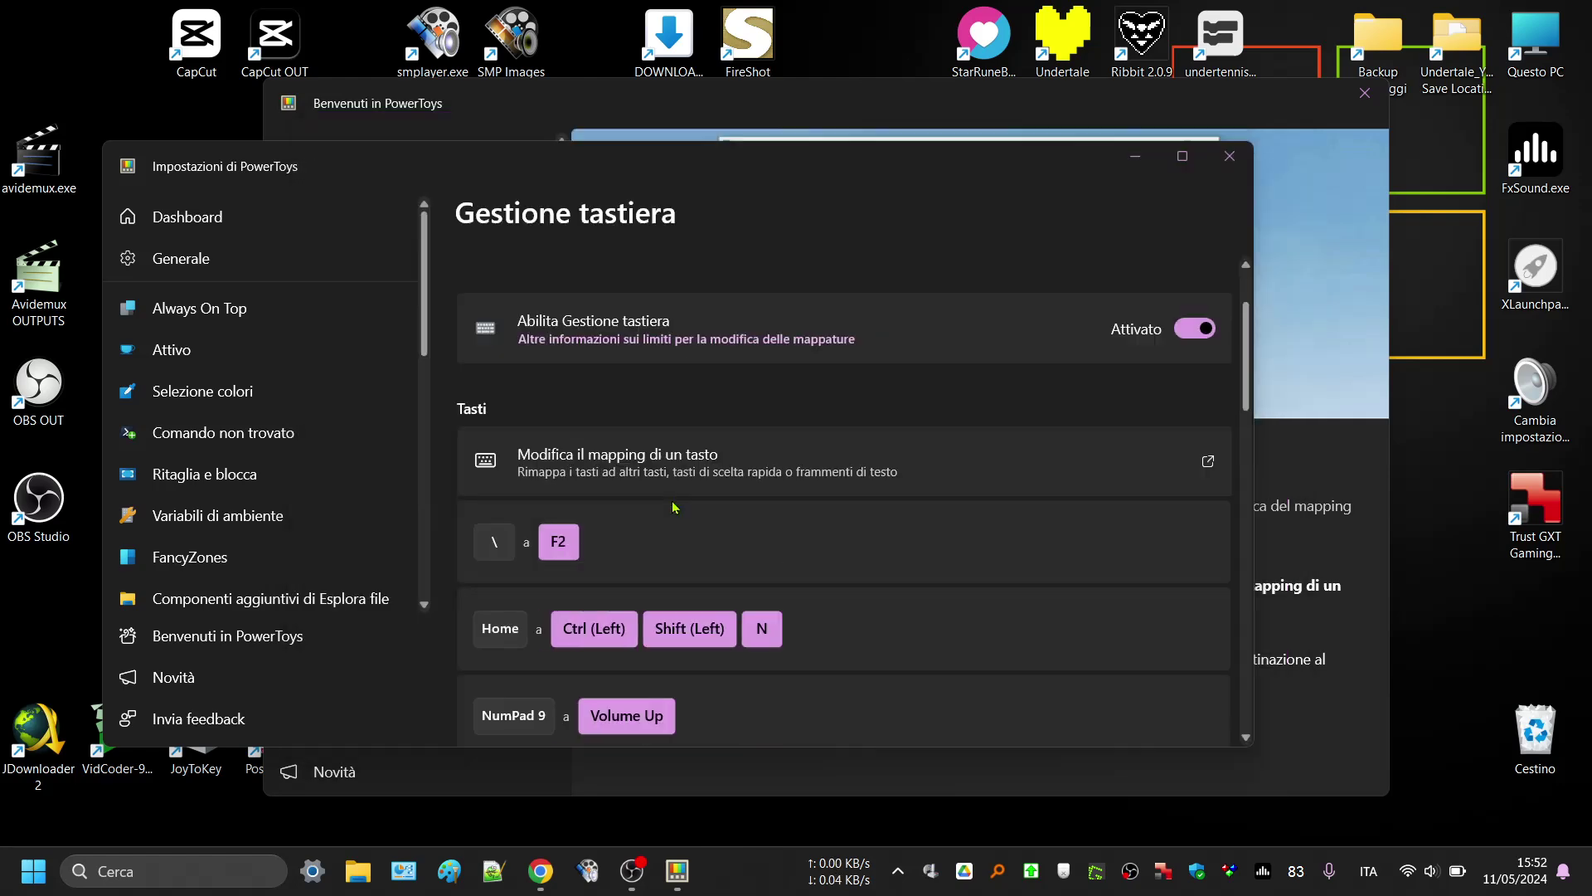
Close the PowerToys welcome and settings windows and launch Undertale Yellow.exe from the desktop.
click(1269, 105)
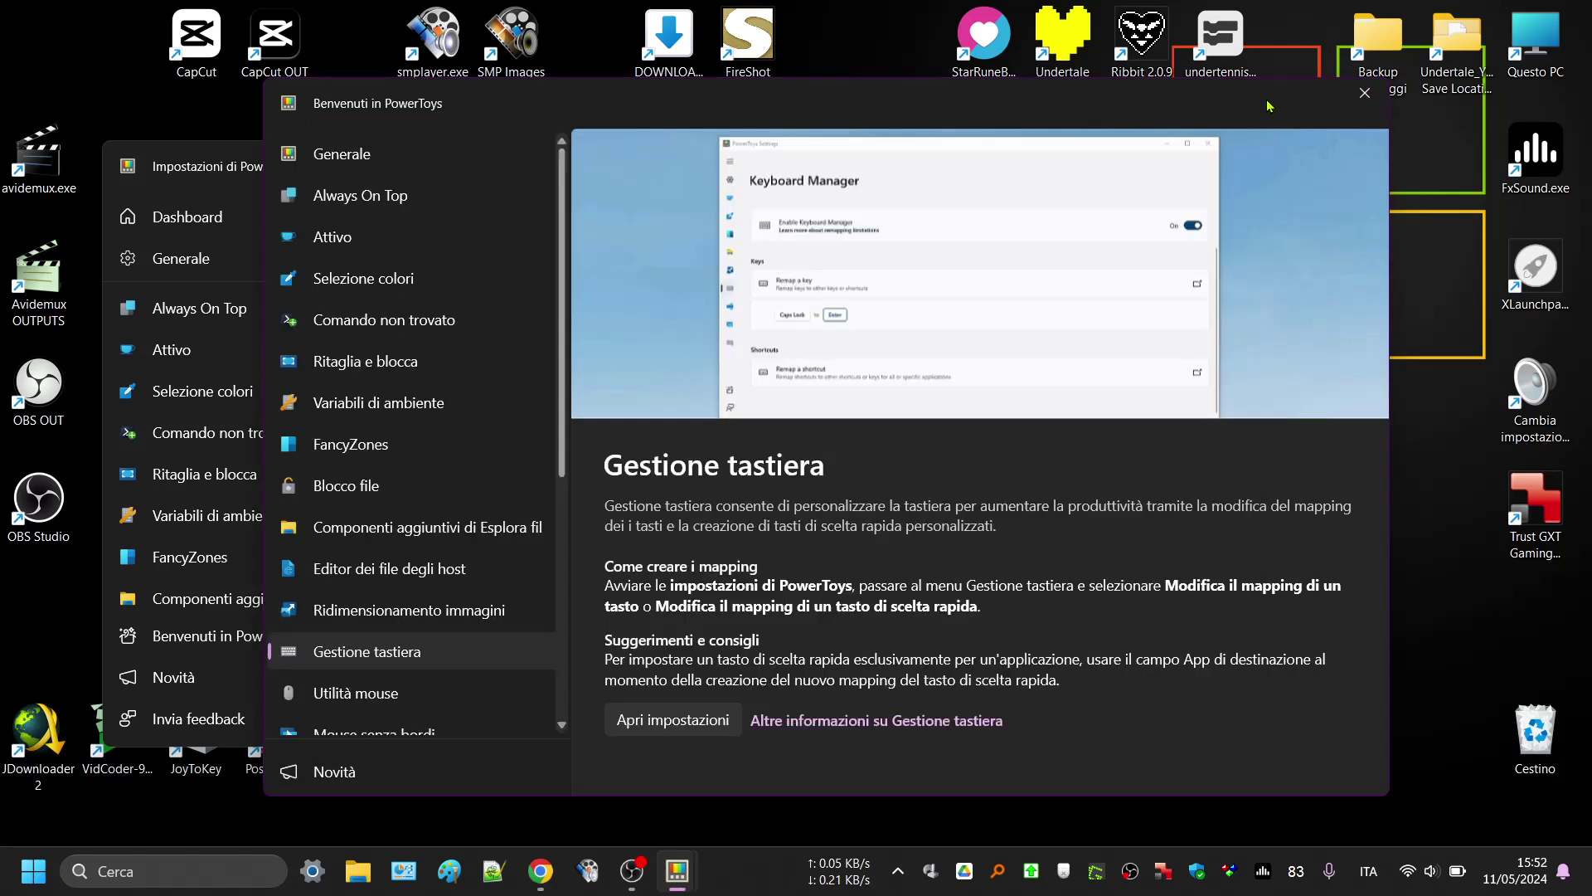
click(1364, 92)
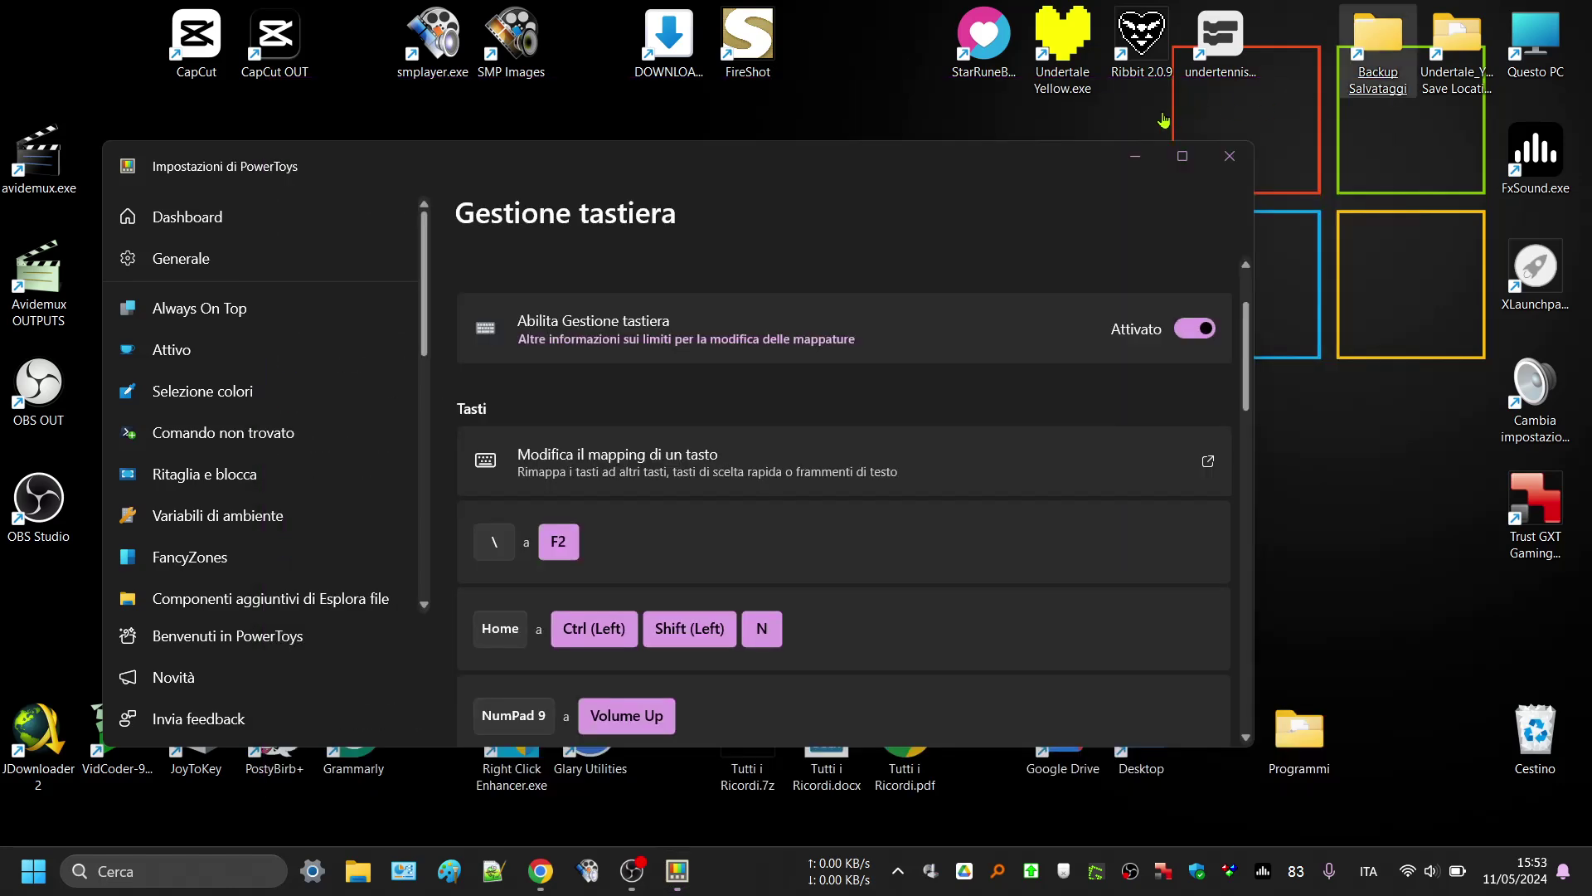
click(1128, 157)
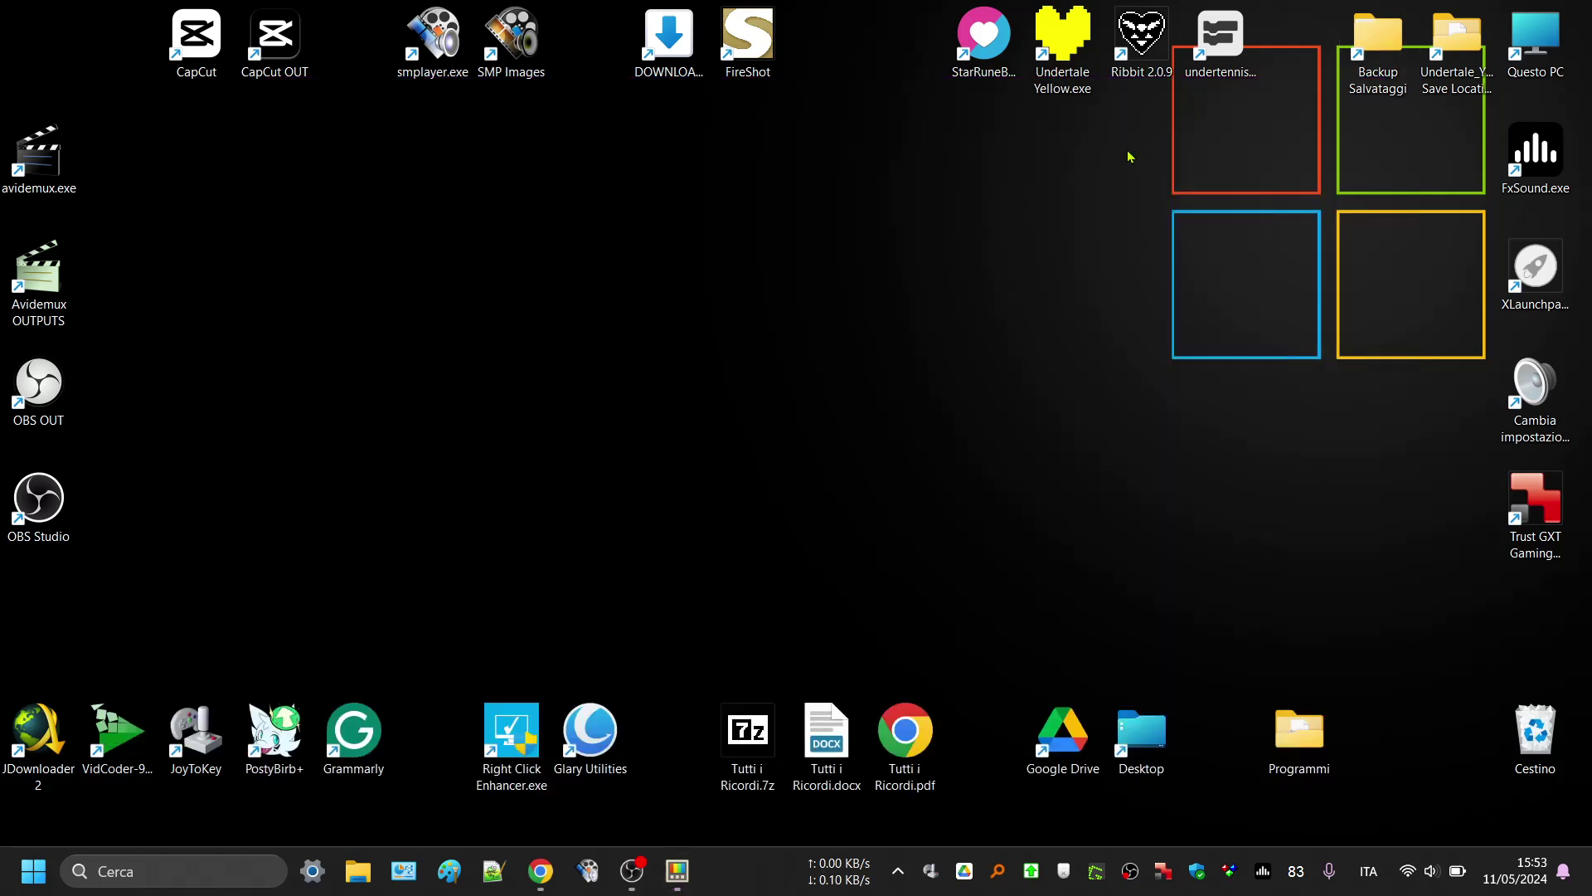
double_click(1050, 87)
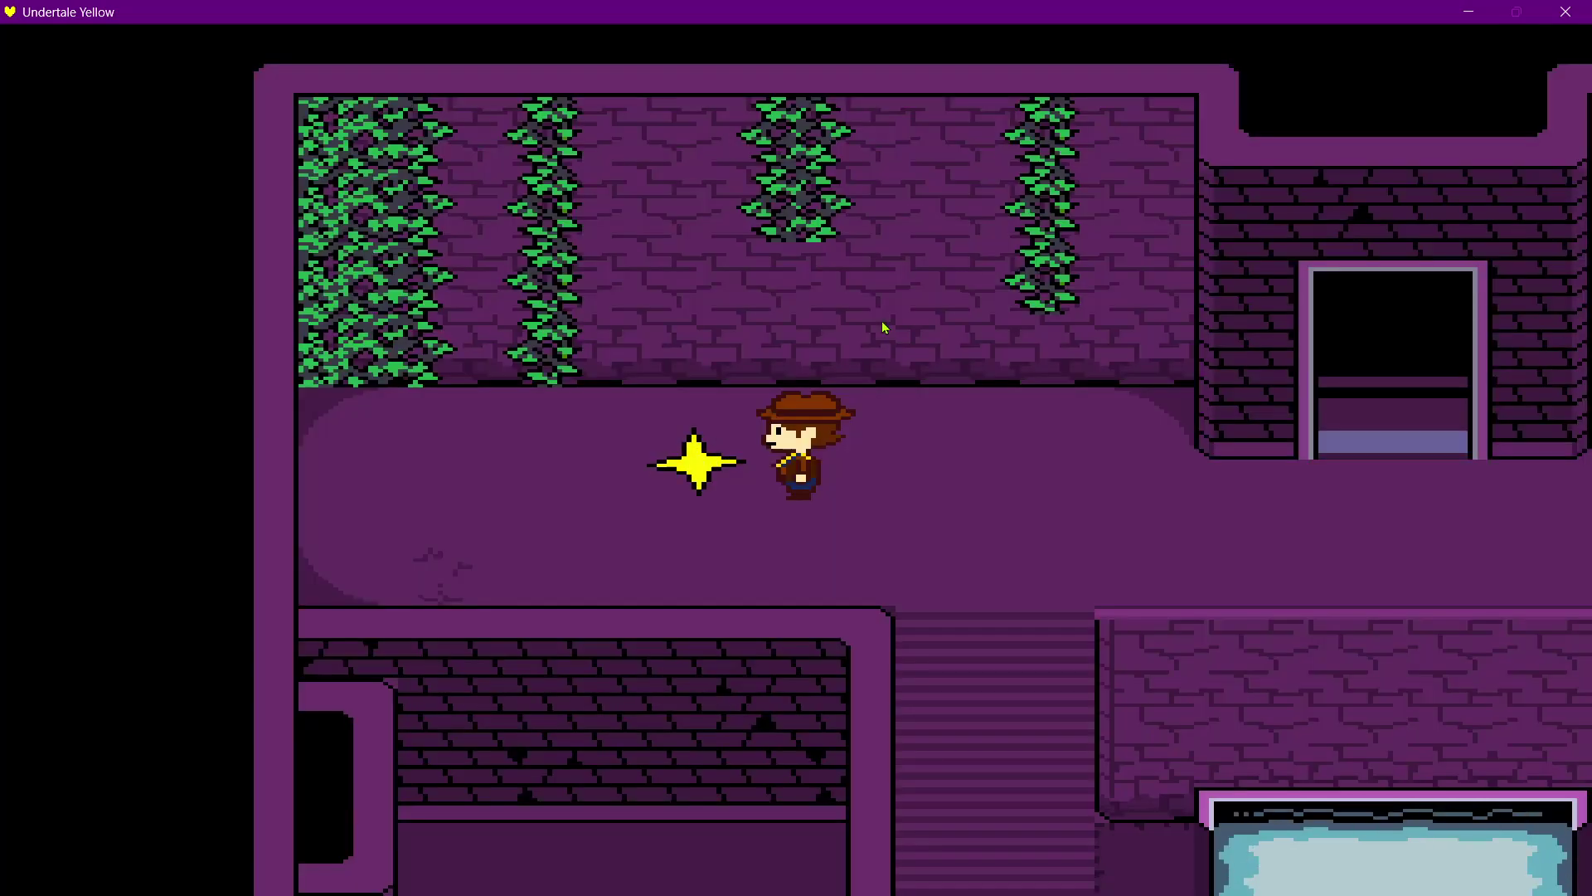
Load the saved game and bring the Undertale Yellow window back up.
key(Down)
key(Down)
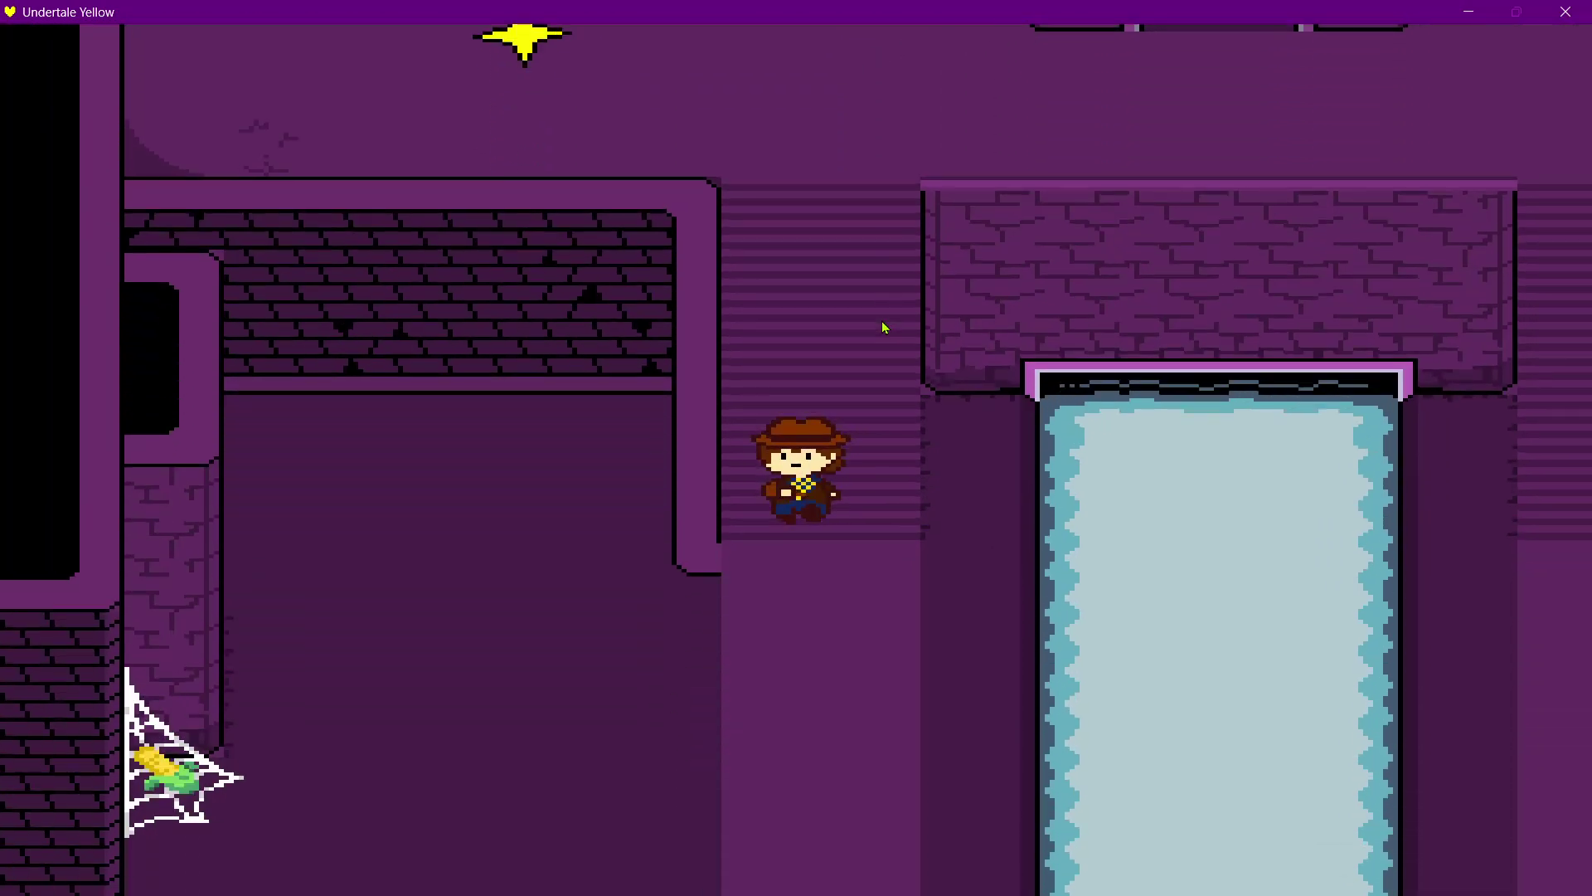
click(1468, 11)
click(723, 870)
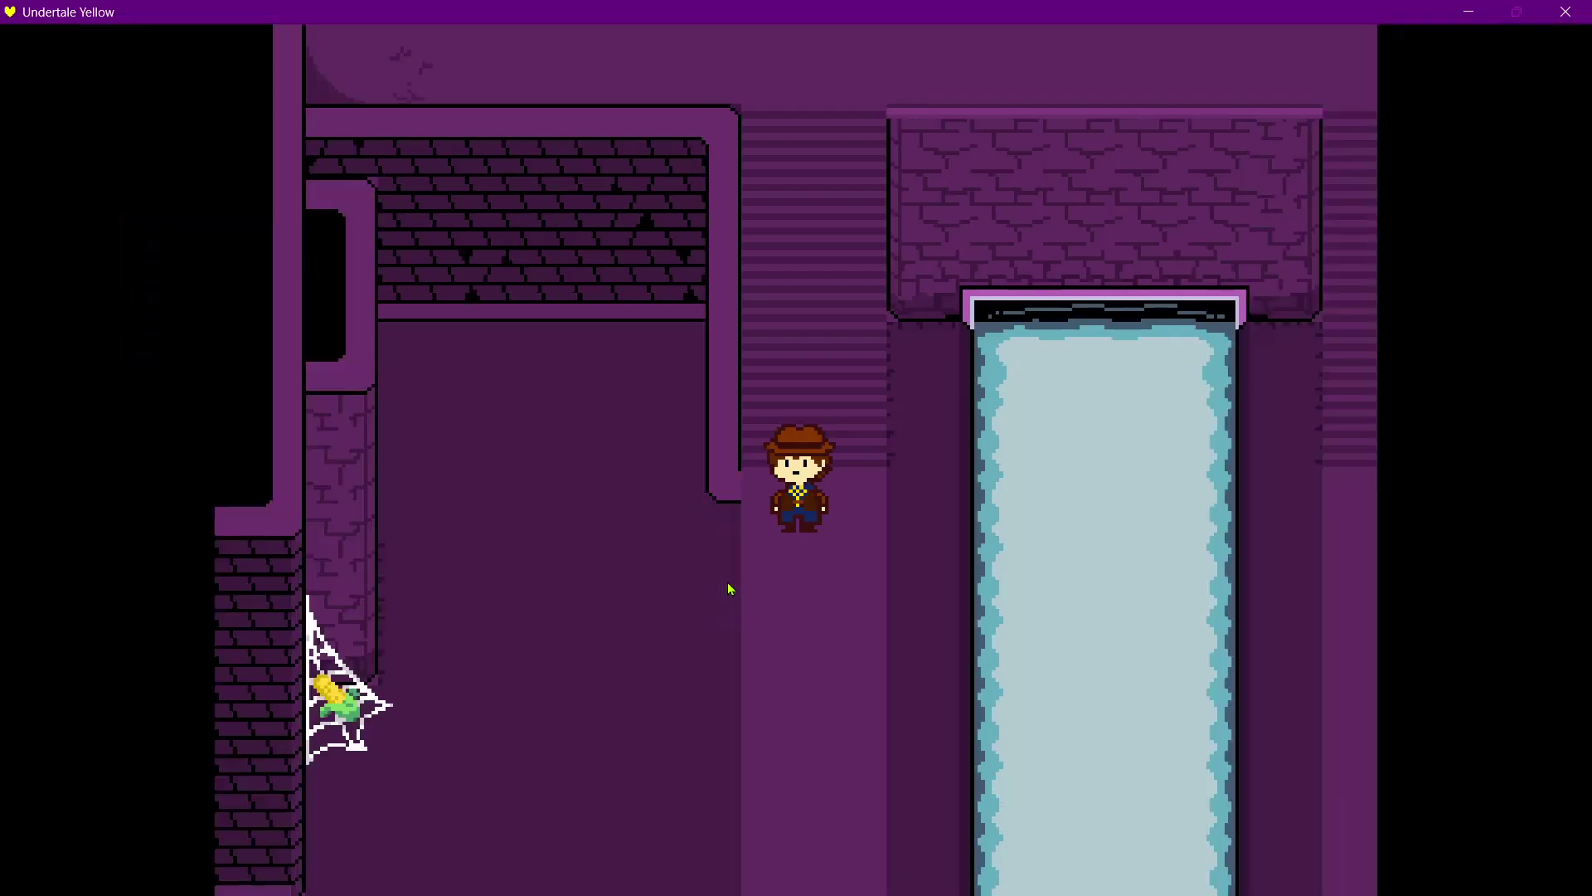
Walk Clover around the ruins room, then minimize the game to the desktop.
key(Down)
key(Right)
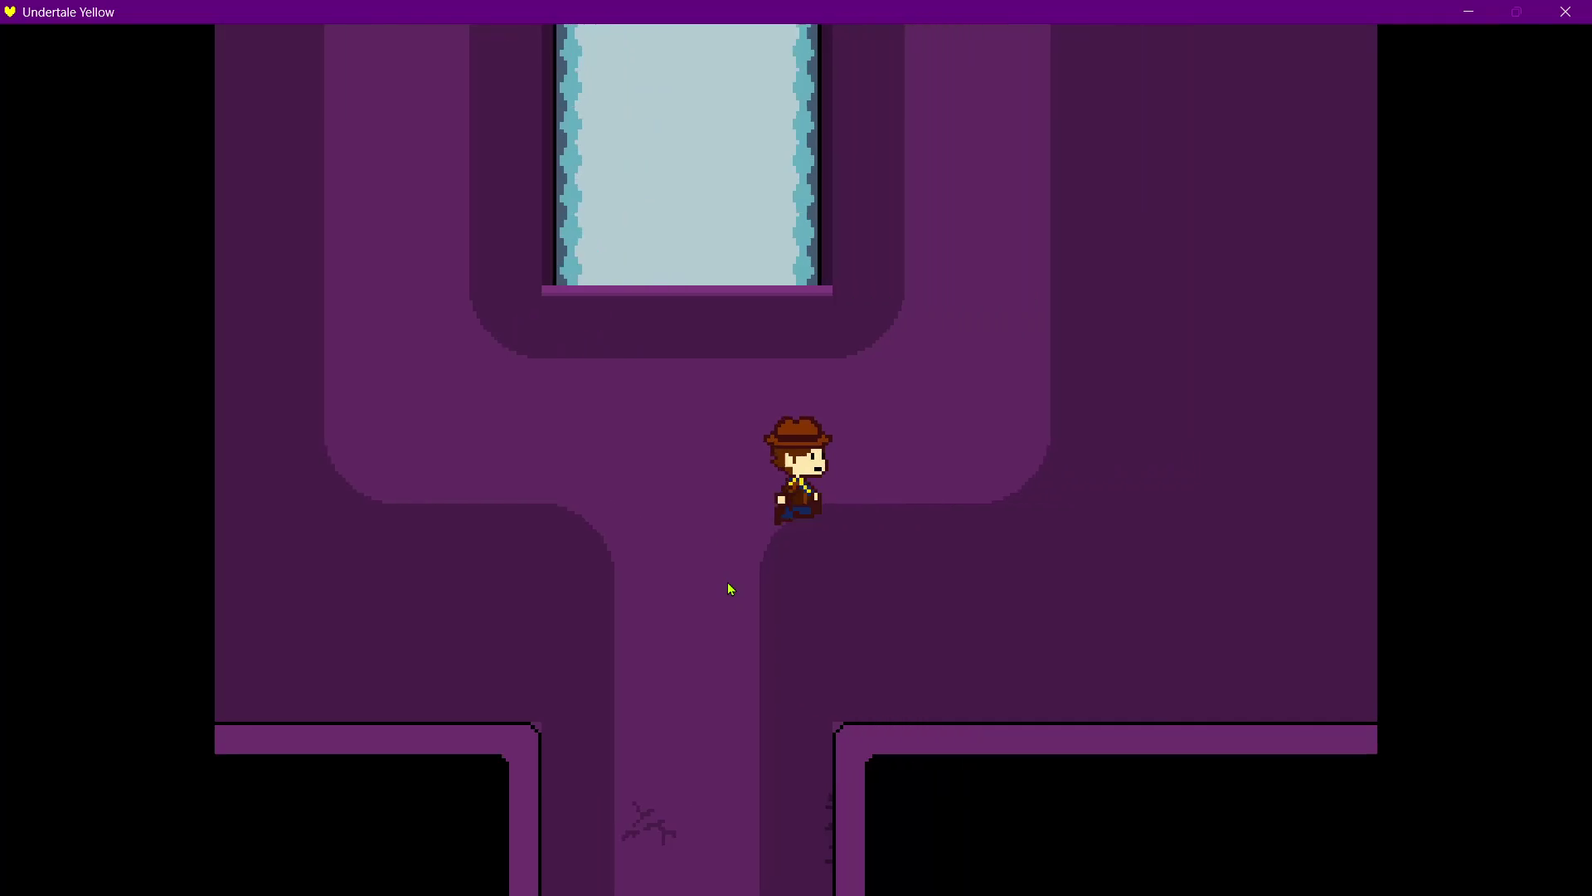
key(Up)
key(Down)
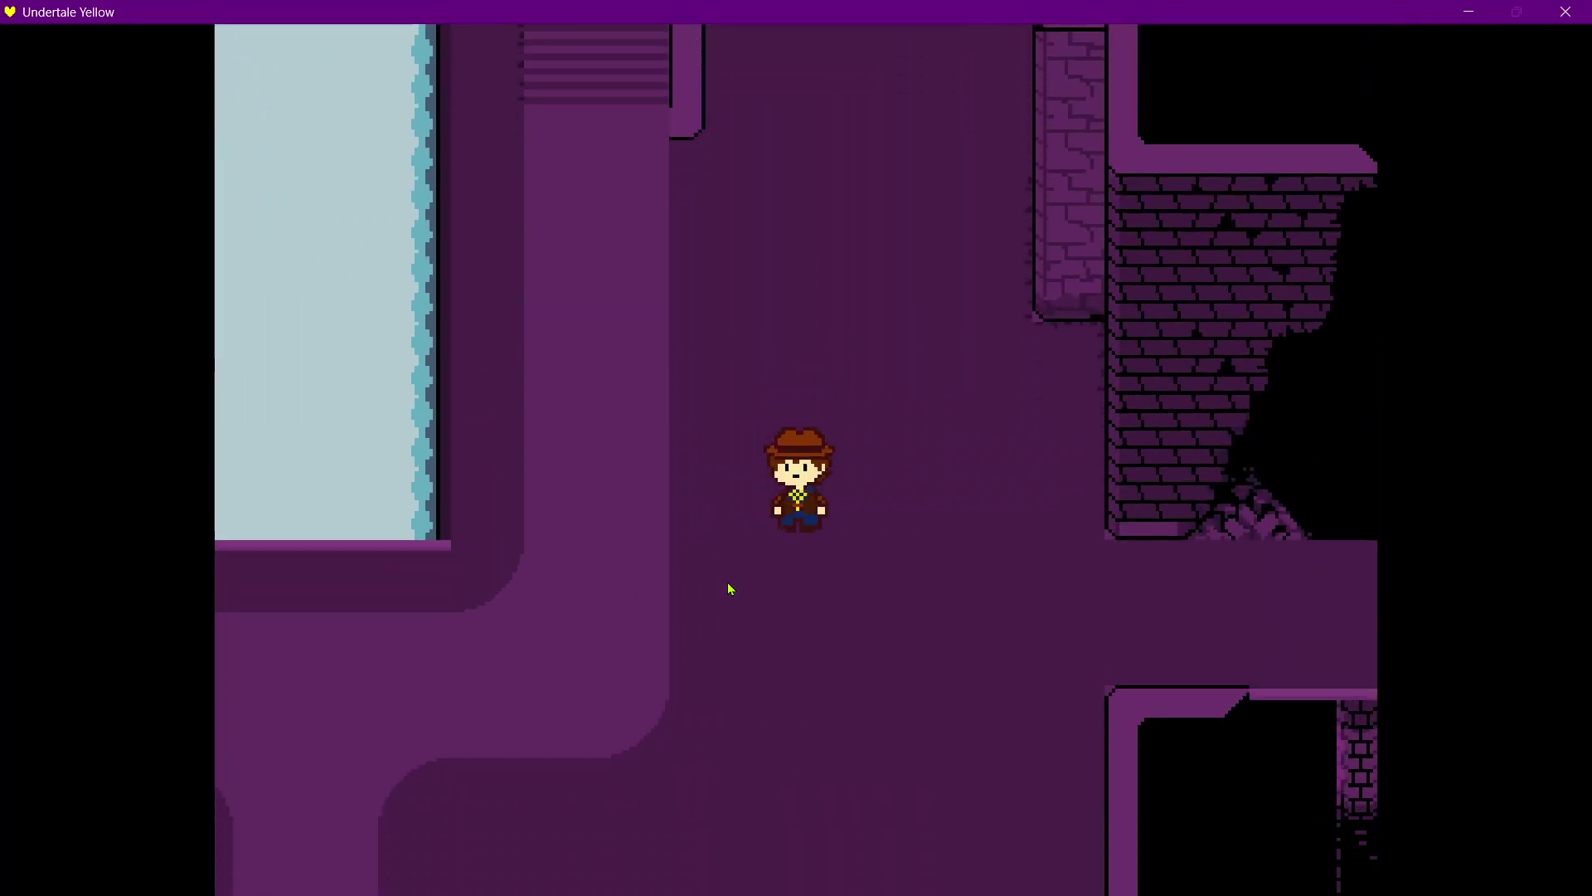
key(Left)
key(Right)
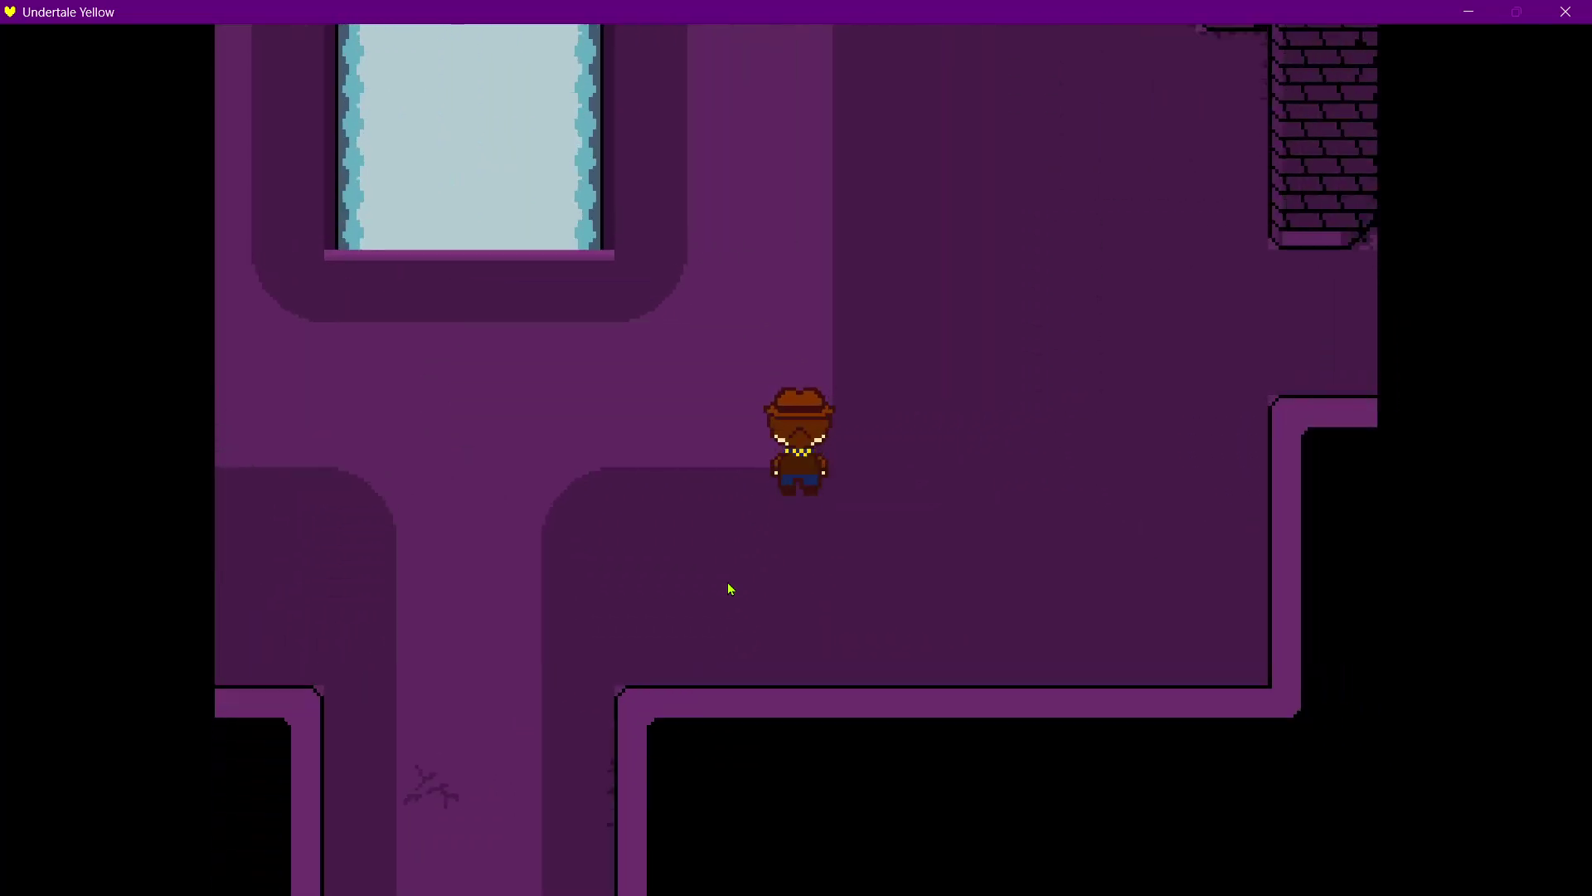
key(Left)
key(Down)
key(Up)
key(Up)
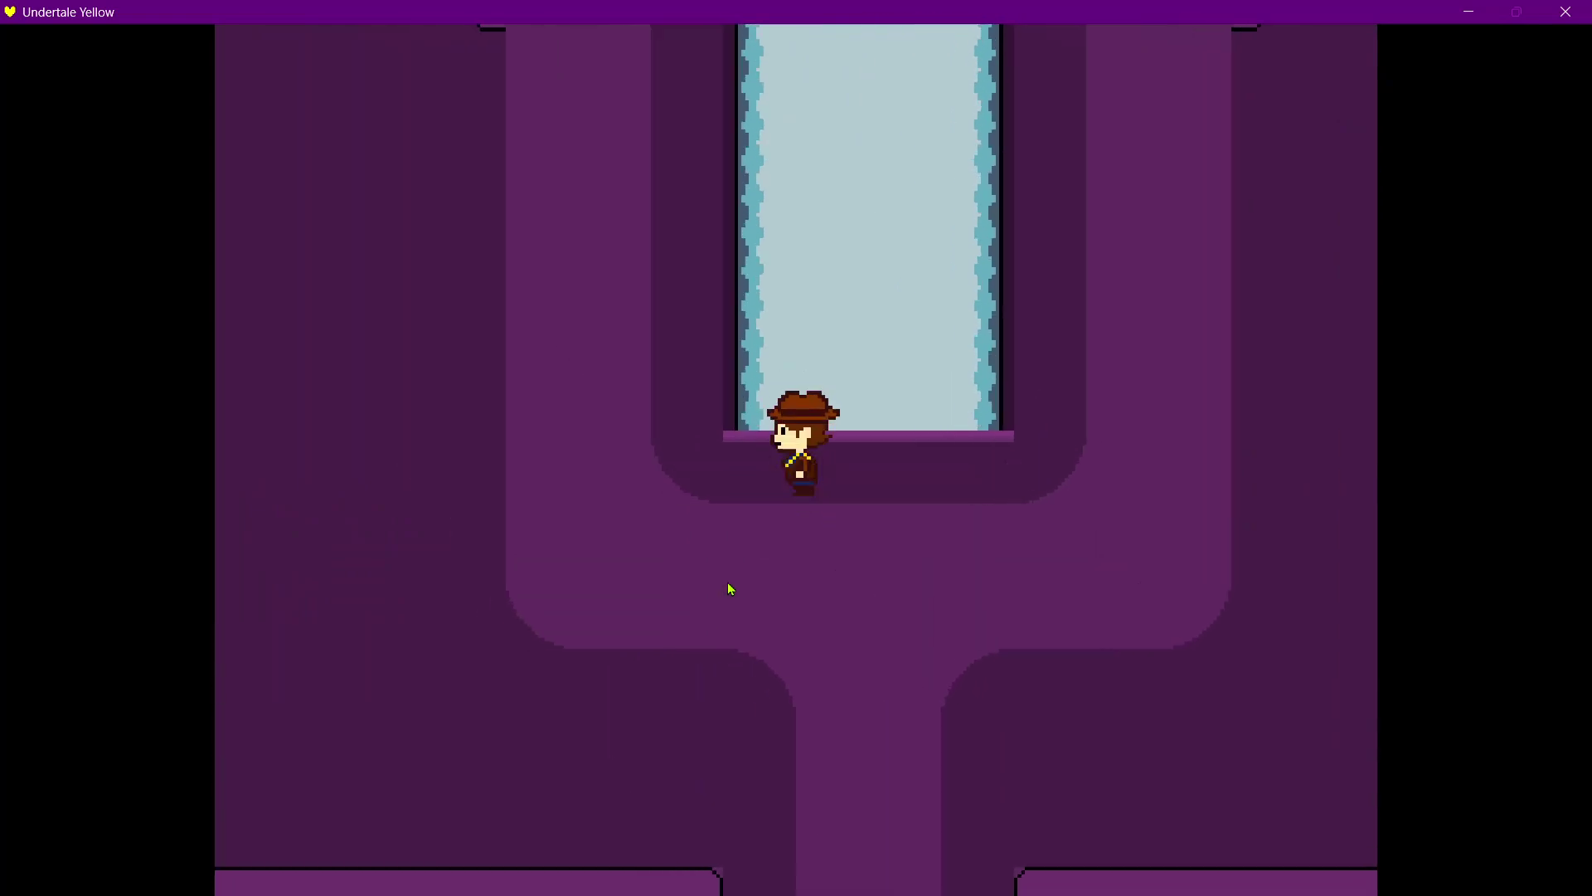
key(Left)
key(Up)
key(Right)
key(Up)
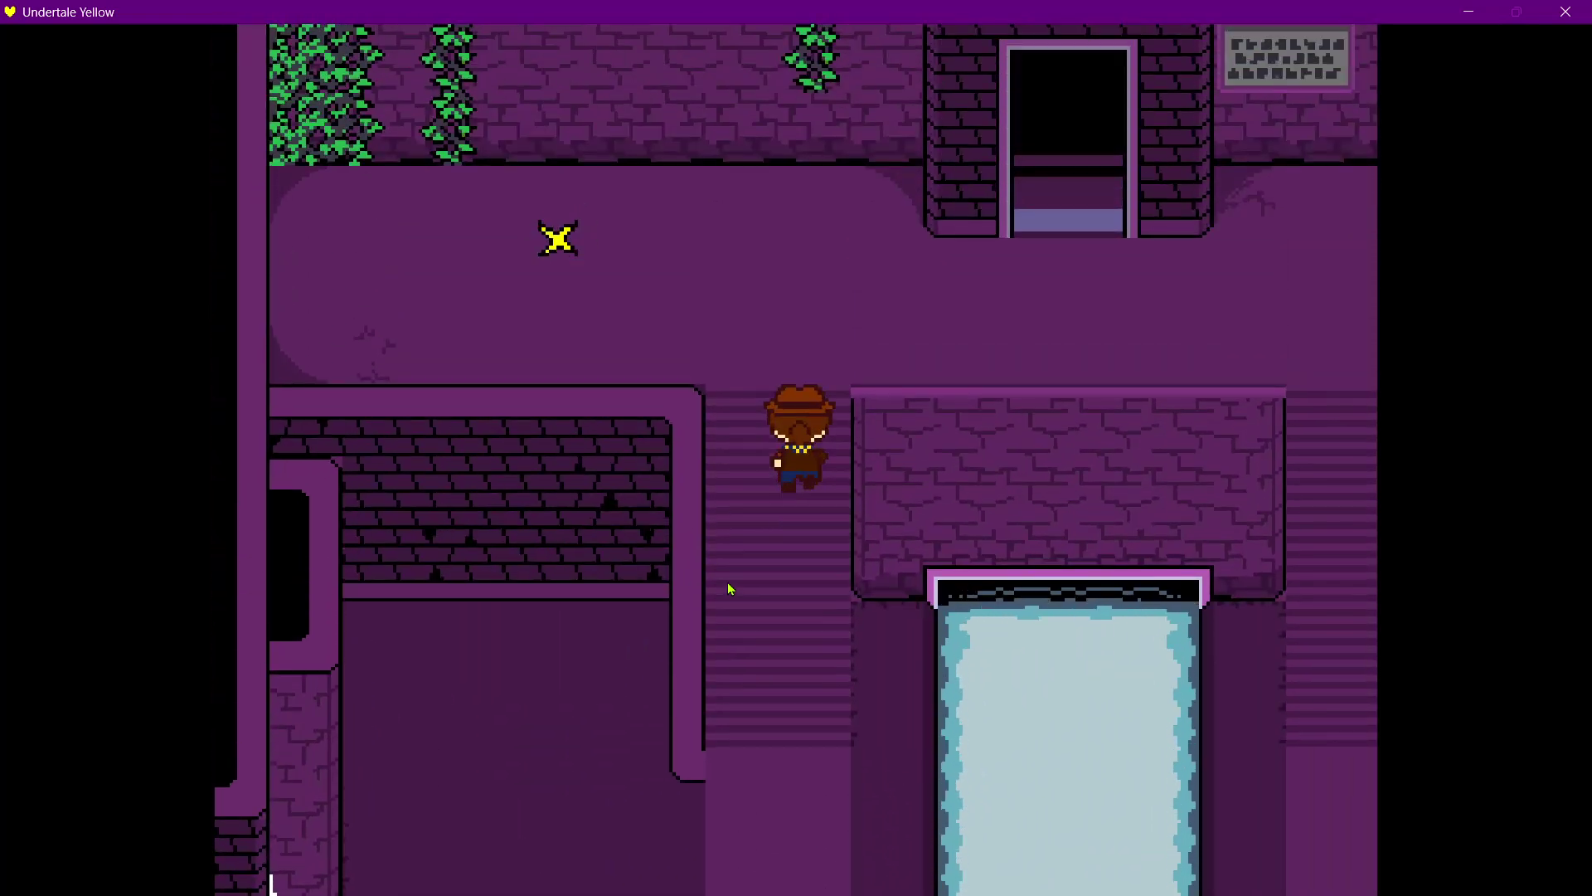
key(Down)
key(Left)
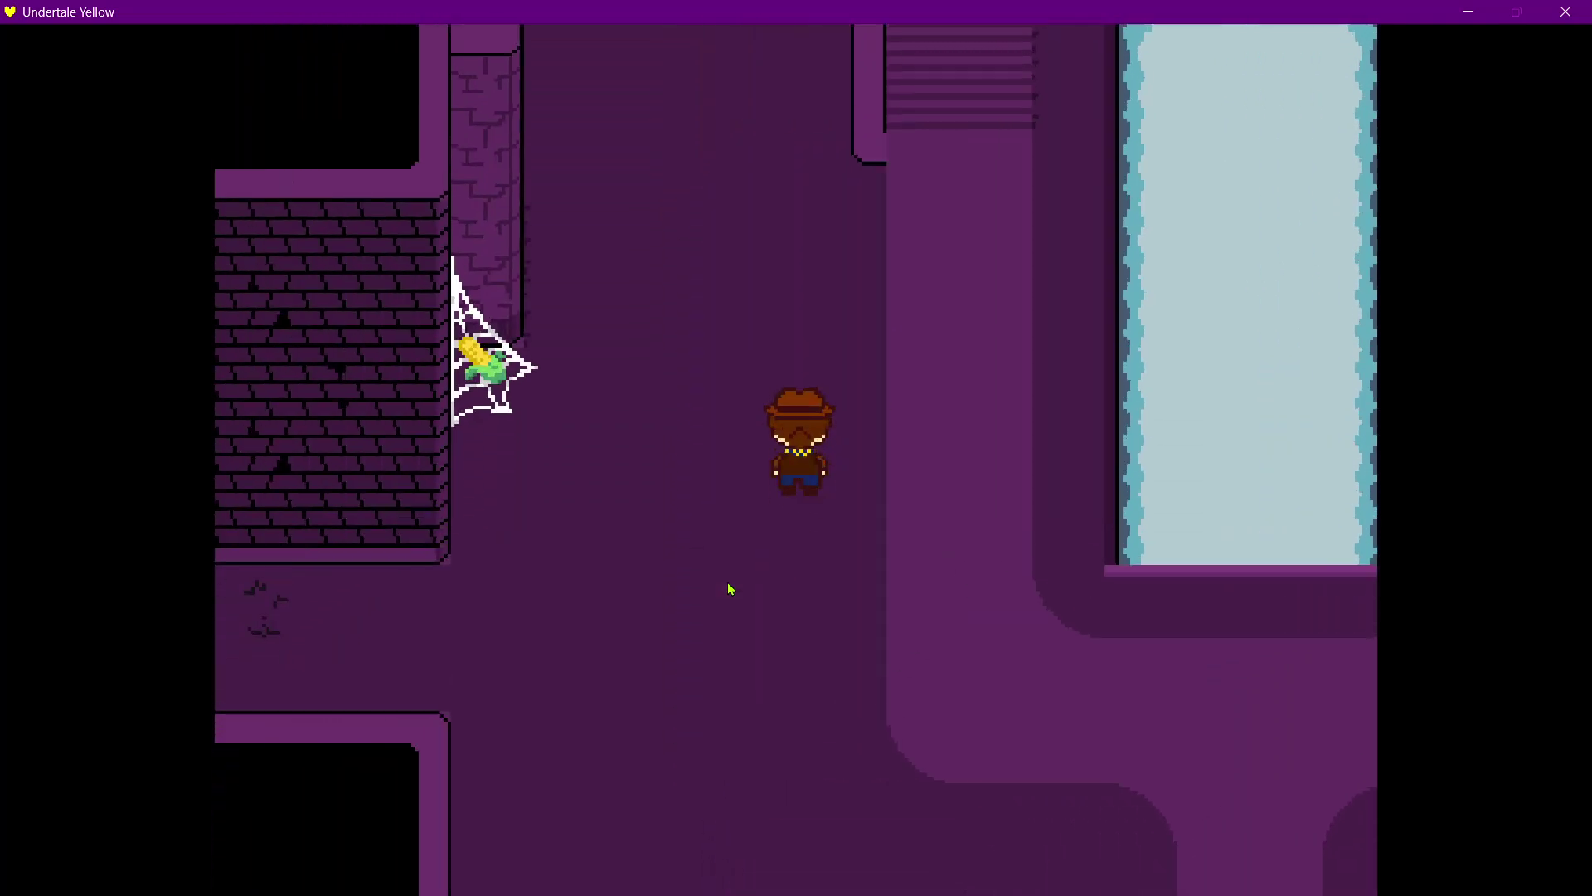
key(Right)
key(Up)
key(Down)
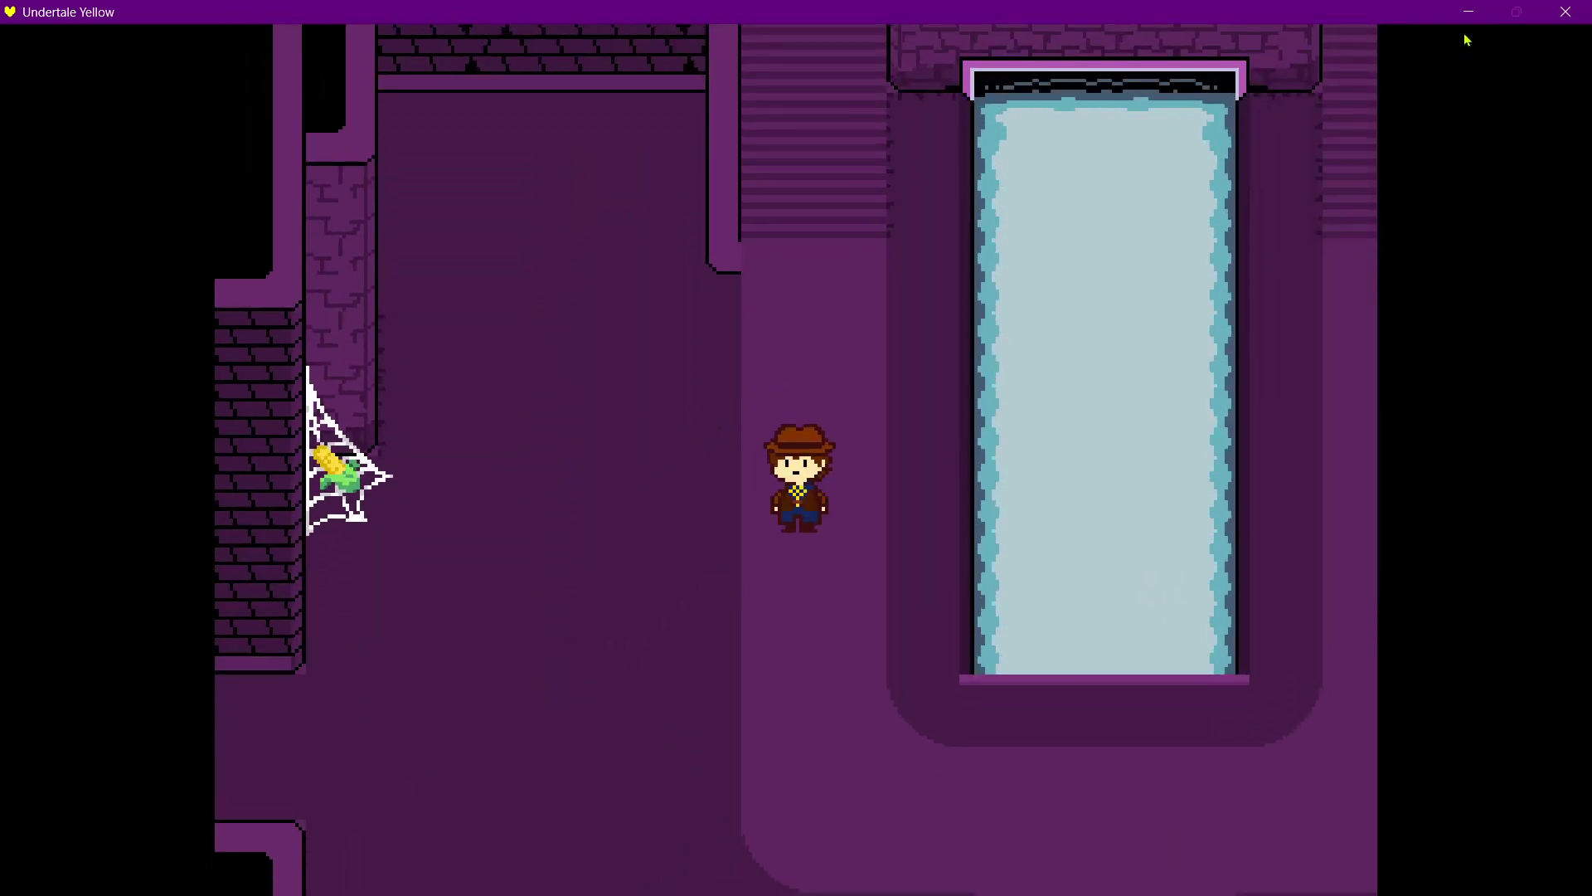
click(1468, 12)
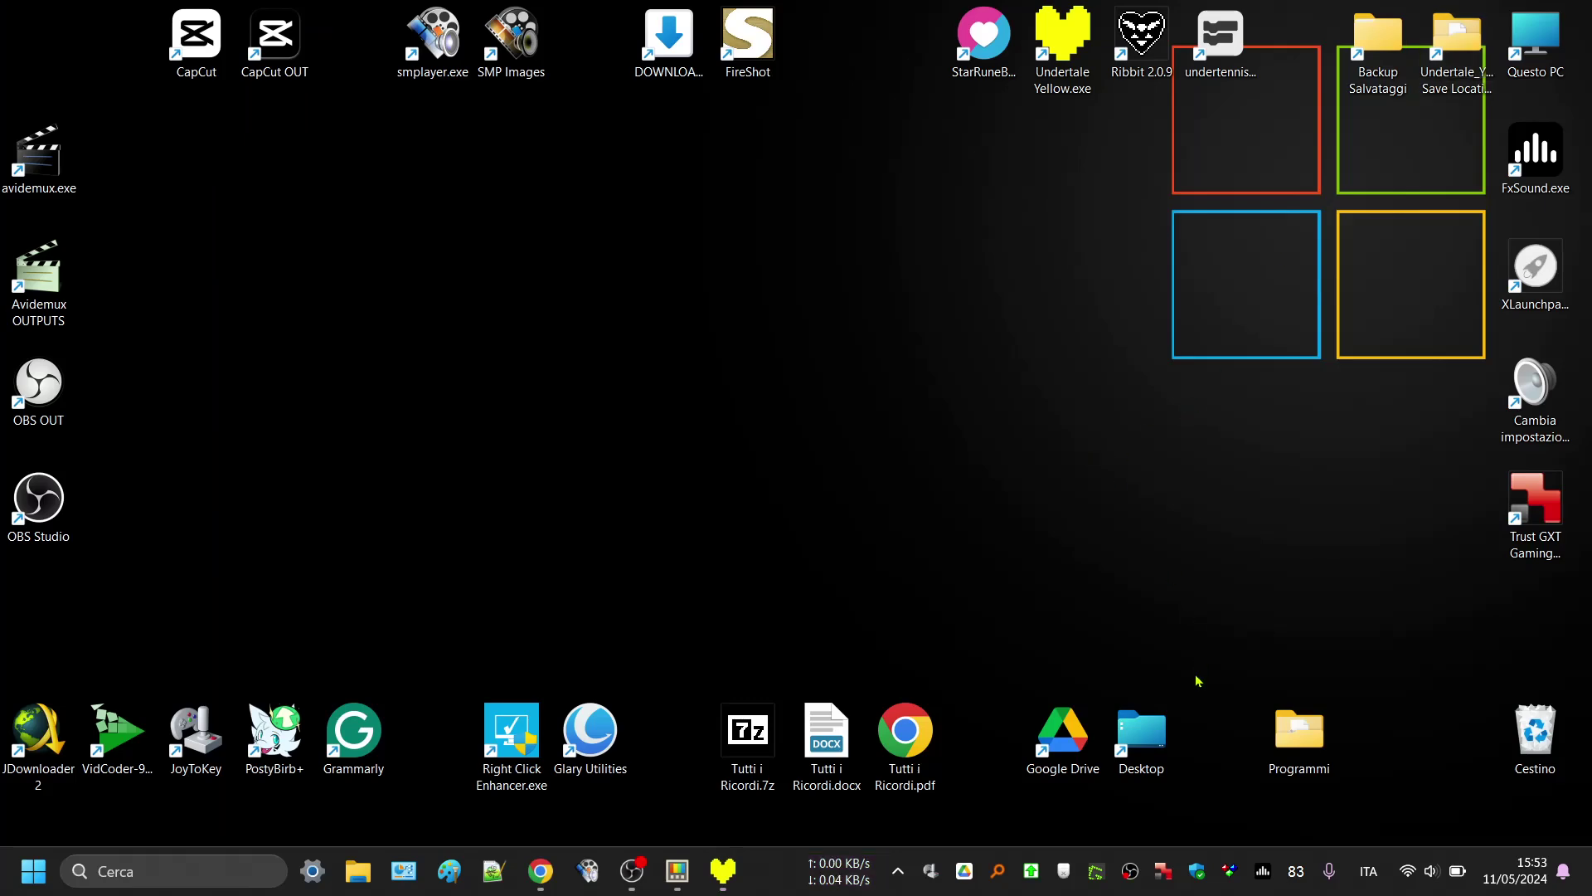
Move the PowerToys icon out of the hidden tray group onto the visible taskbar tray.
click(904, 874)
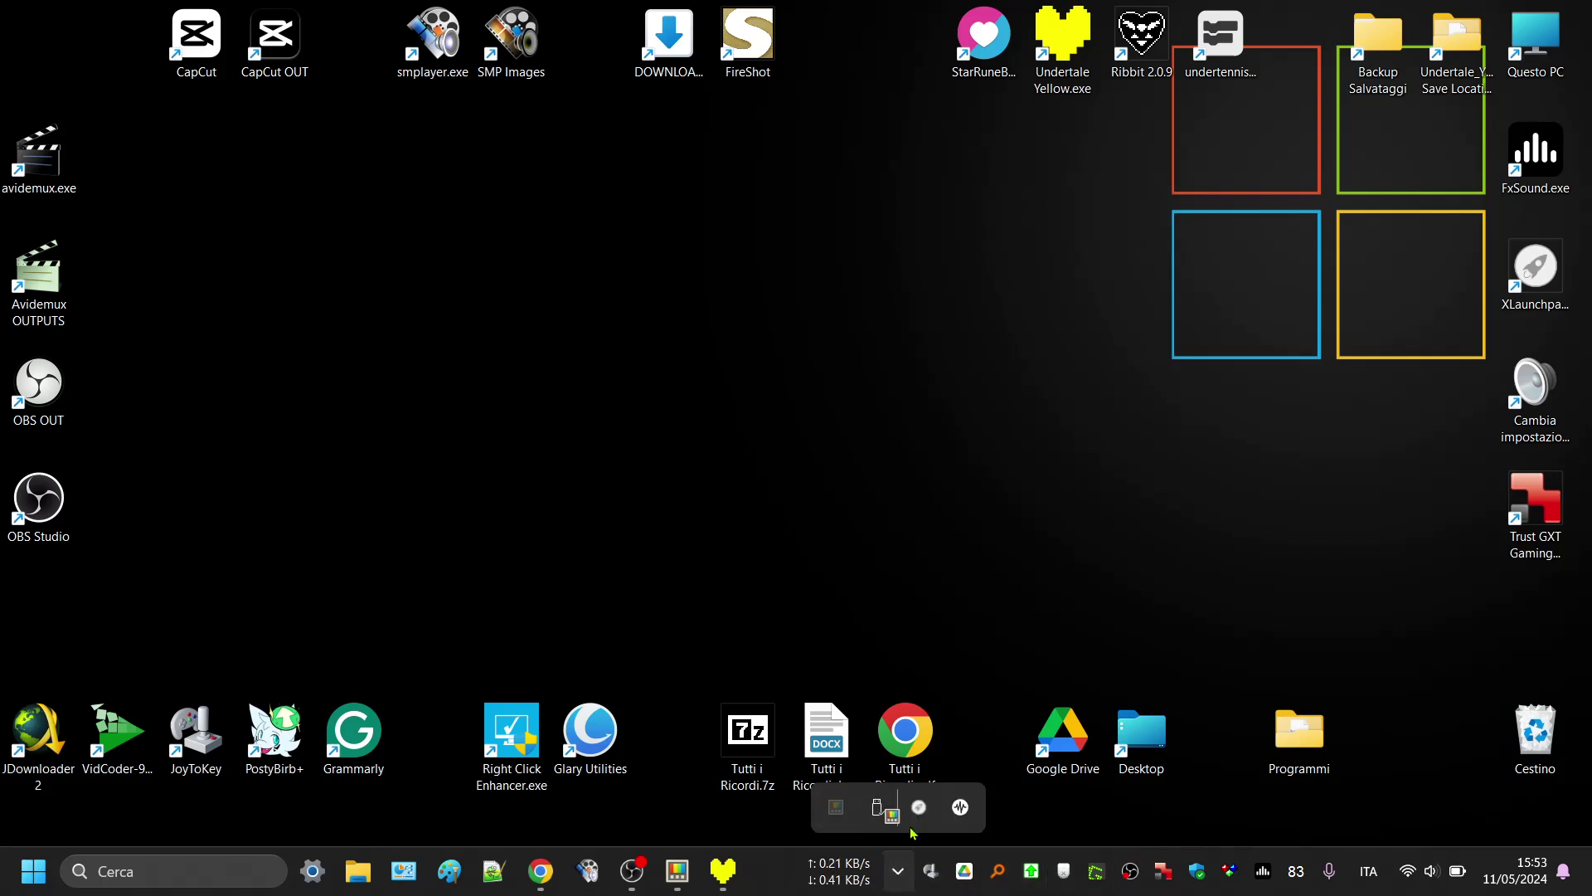
drag(836, 806, 1167, 878)
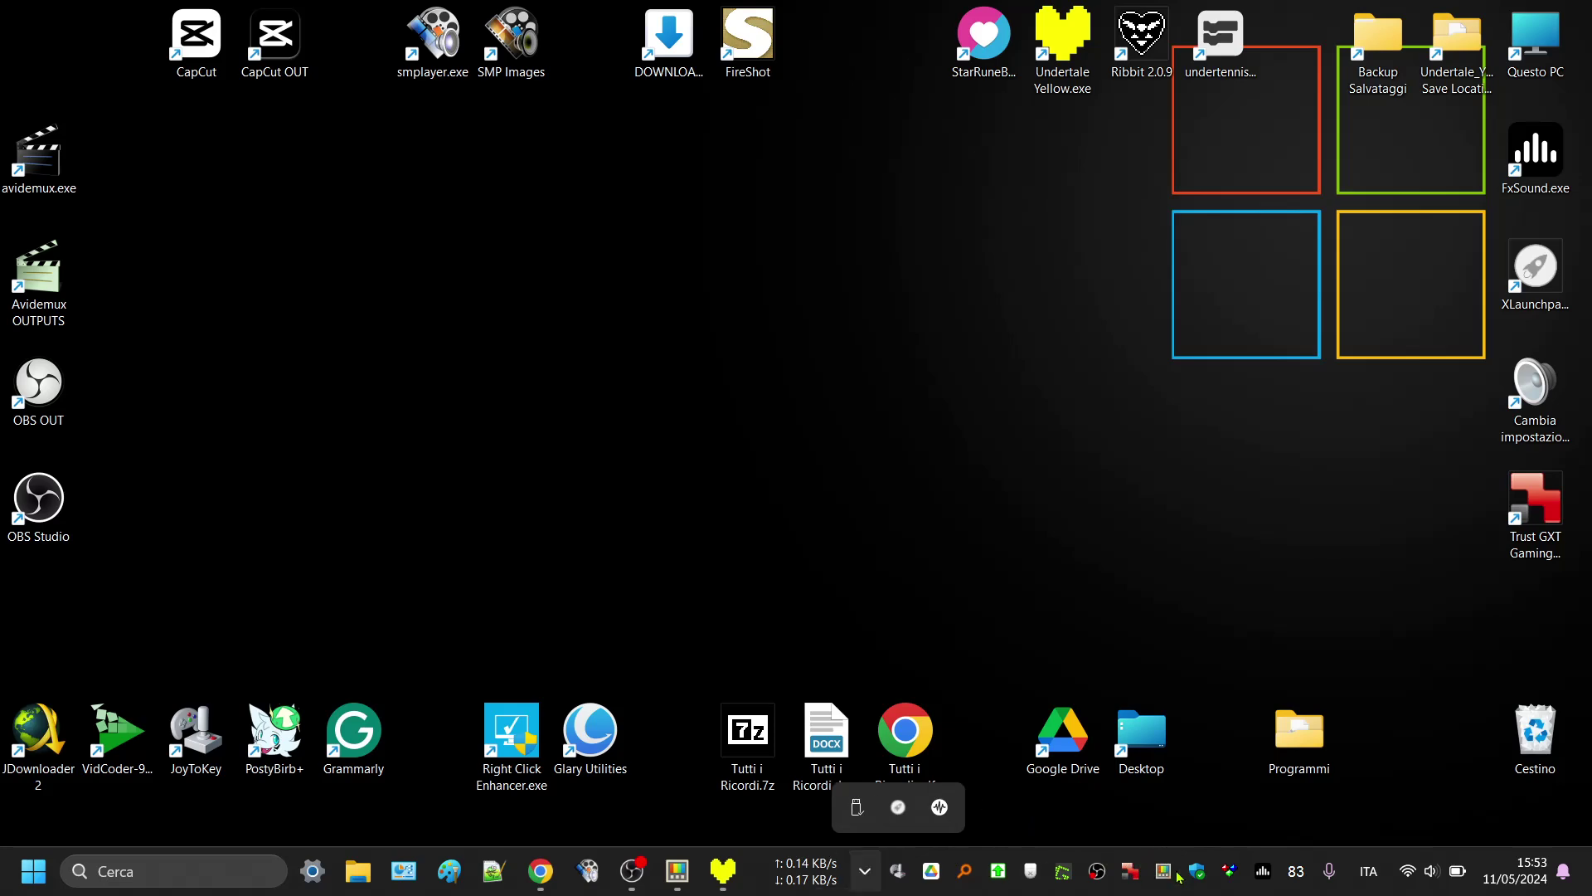
click(1248, 788)
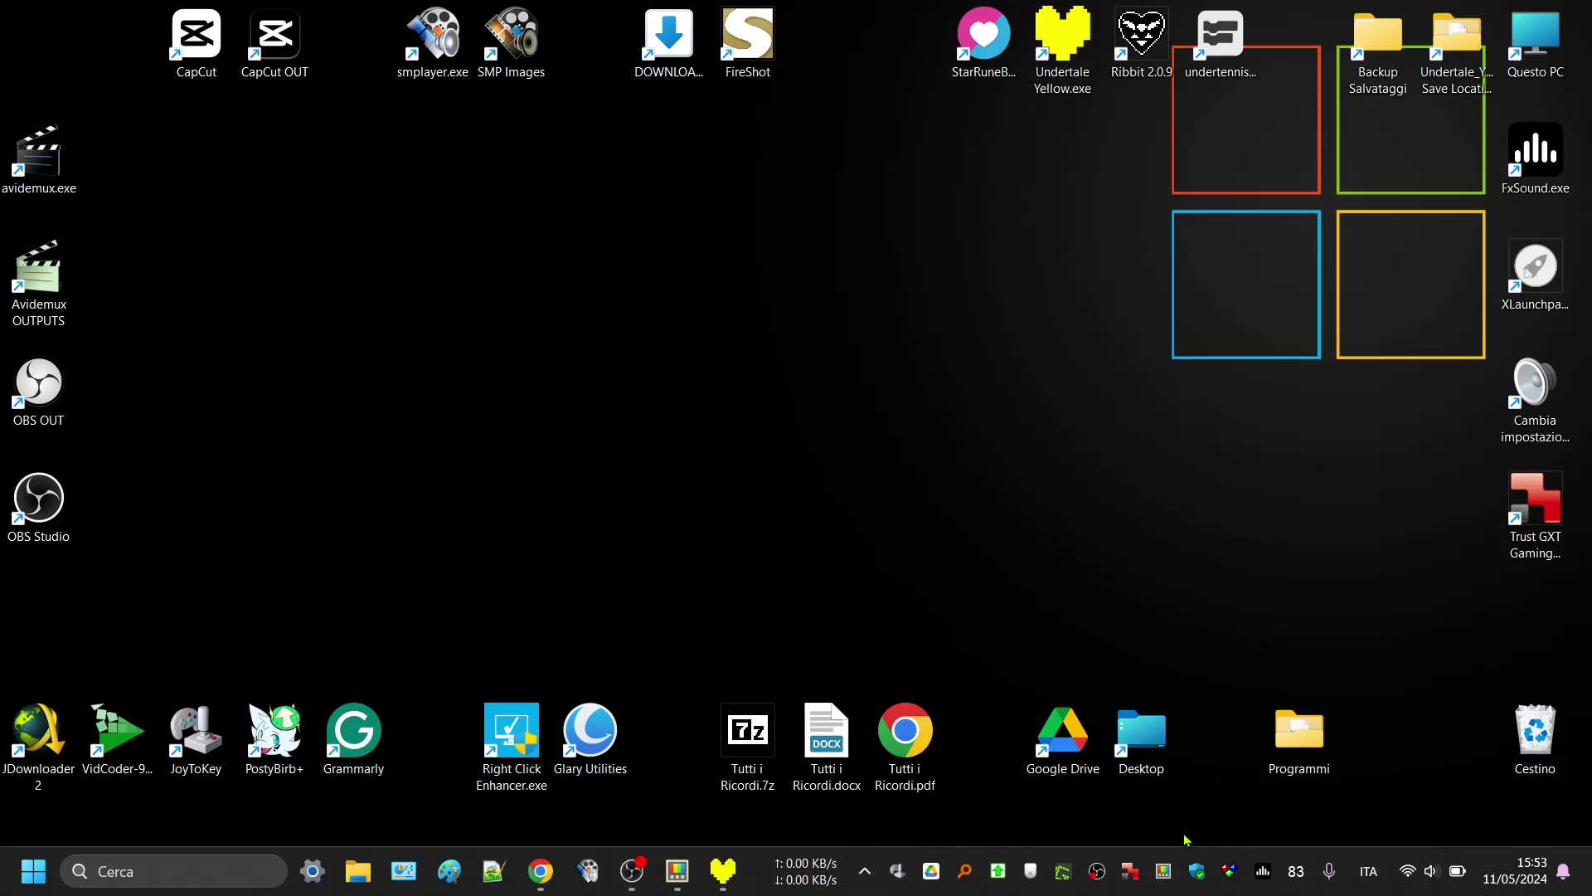
Reach the PowerToys Impostazioni window from the tray icon's menu.
right_click(1164, 871)
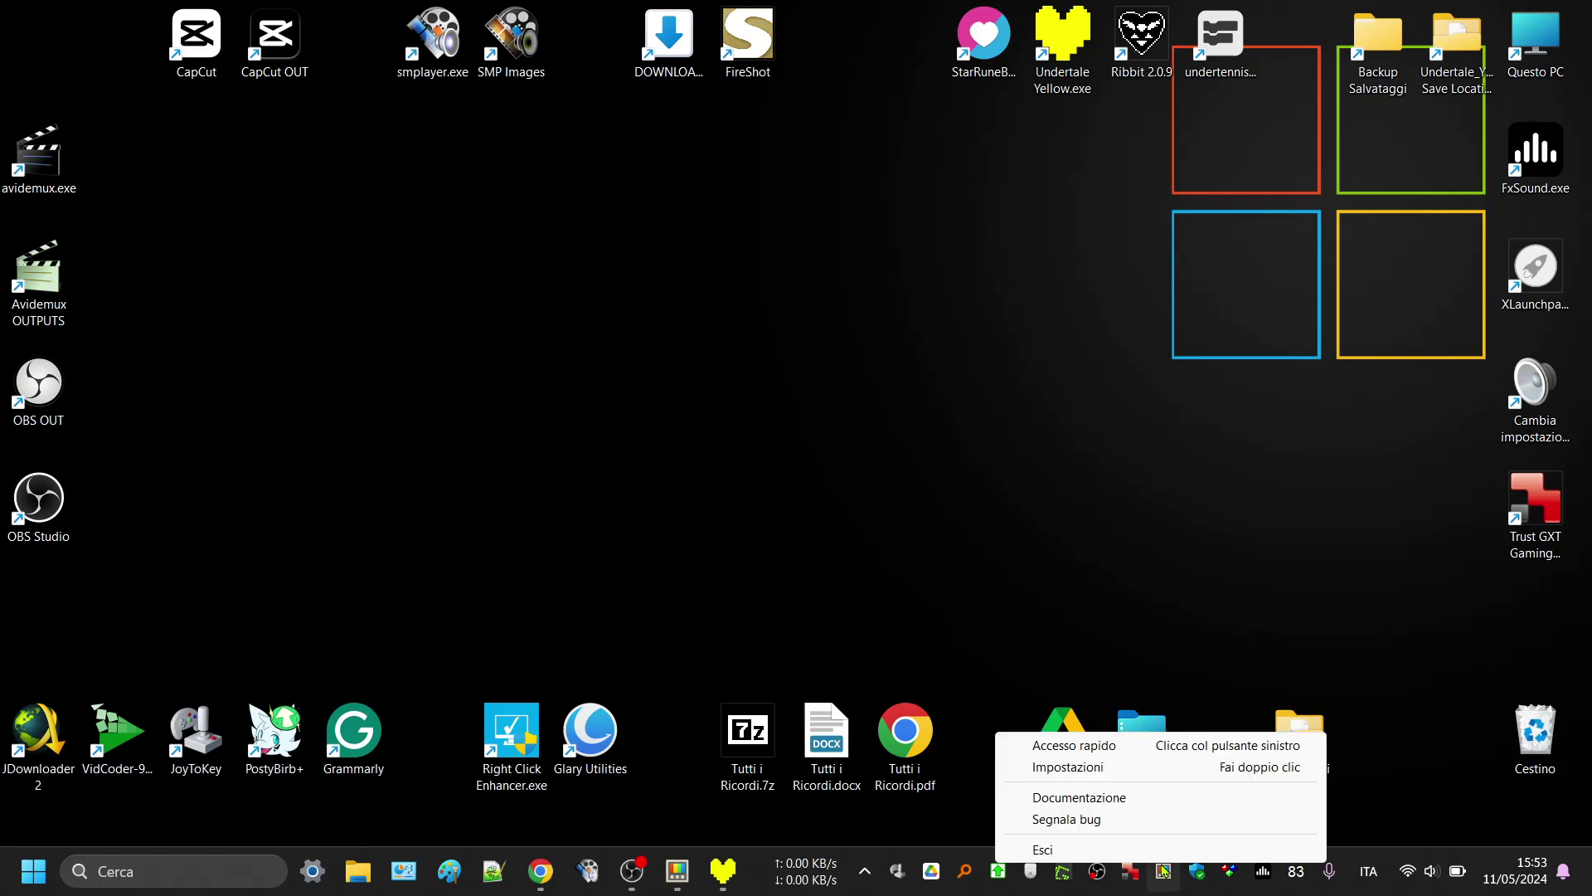
click(1100, 749)
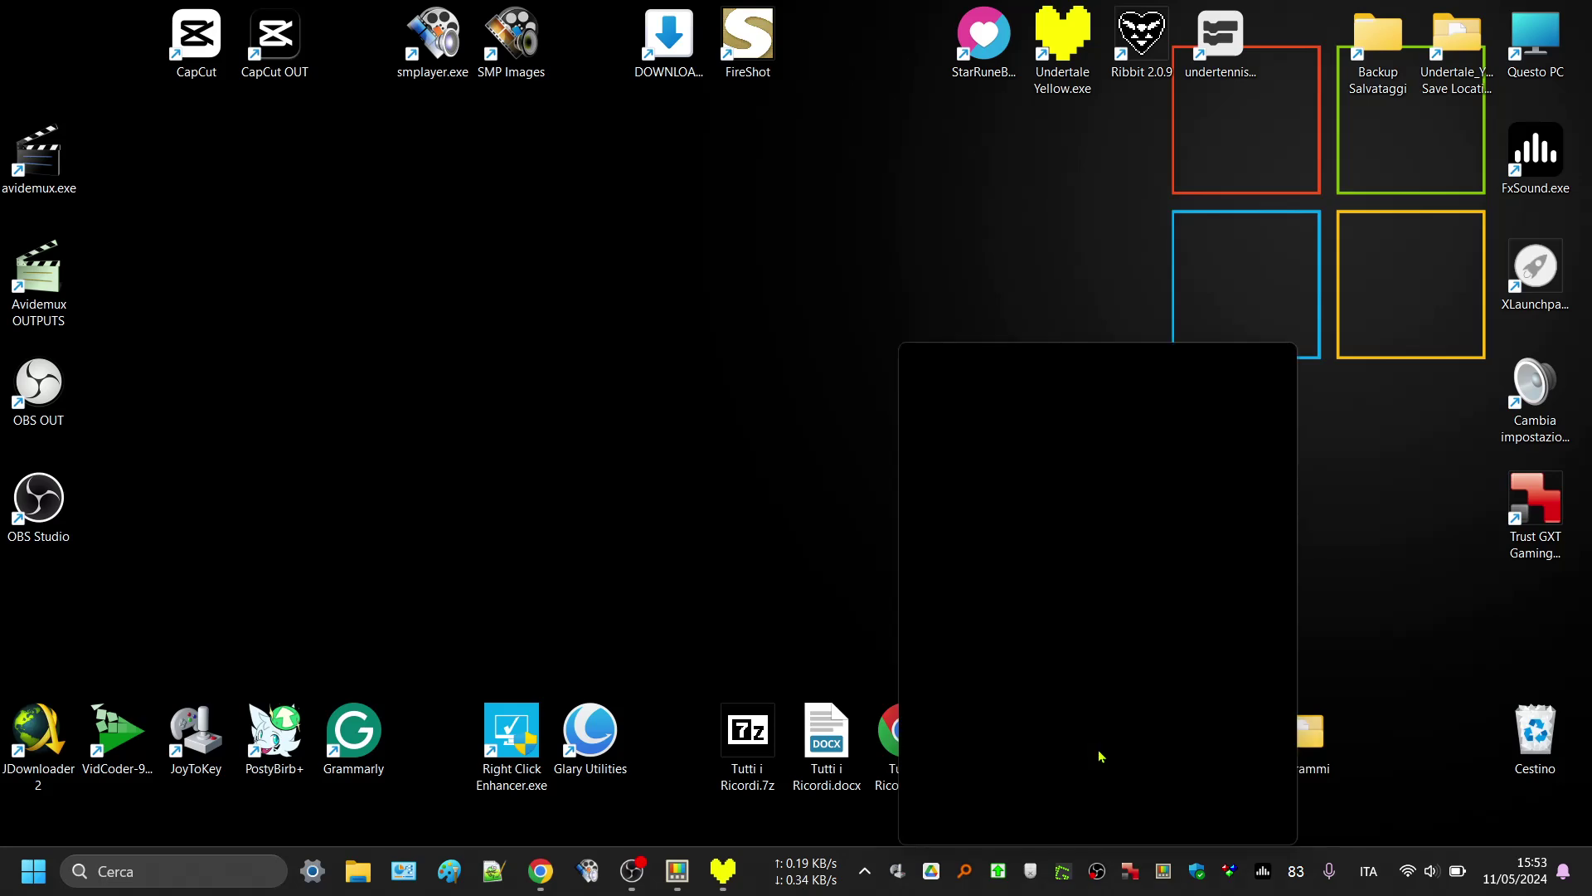
click(1371, 502)
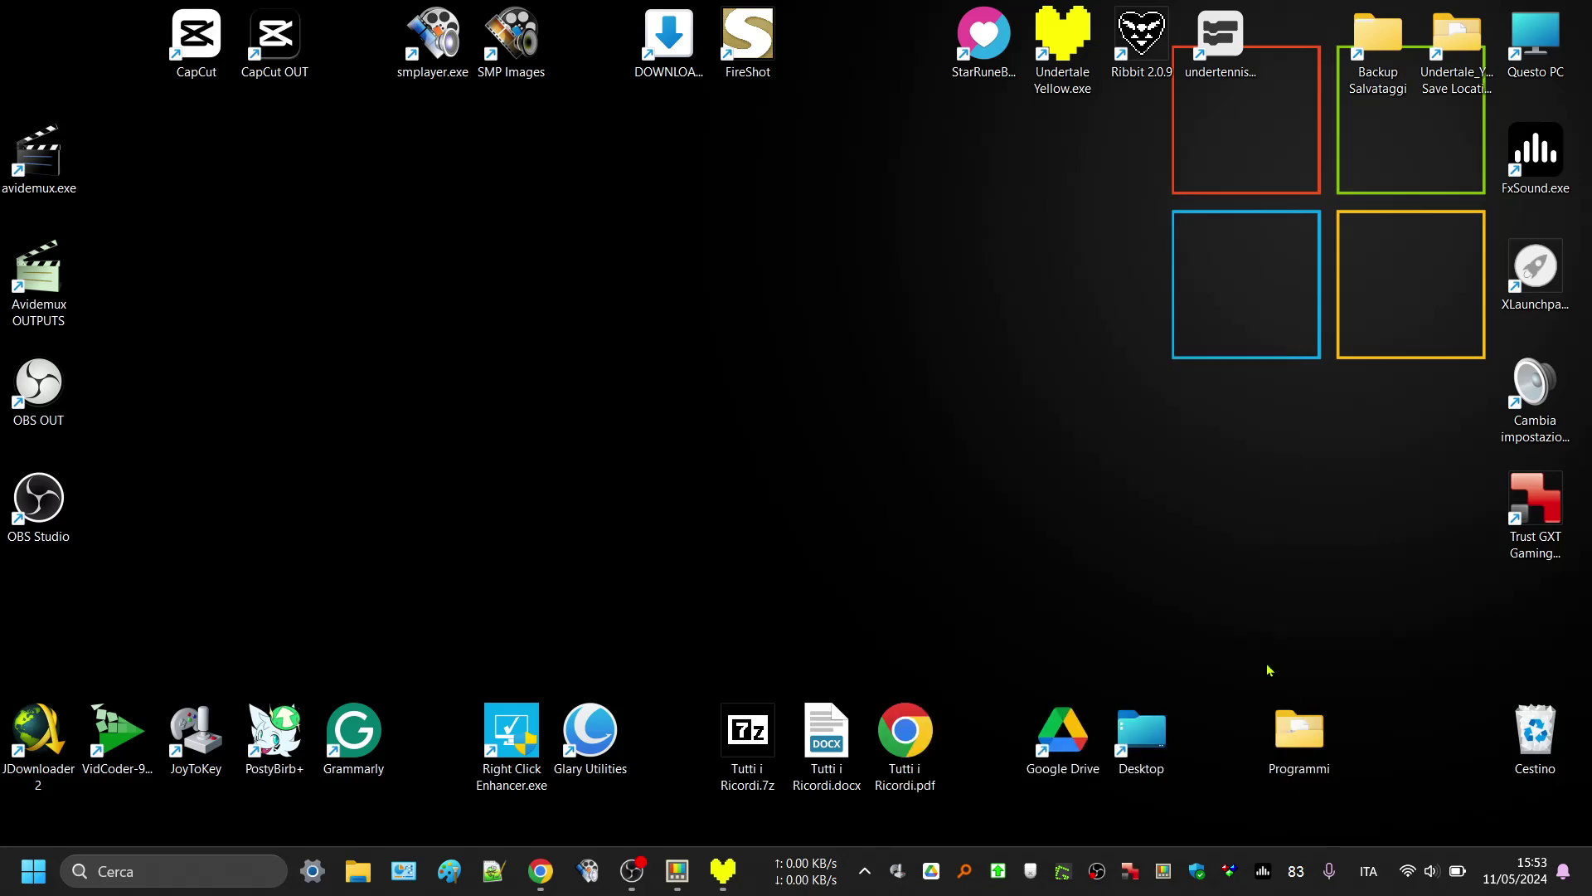
right_click(1163, 871)
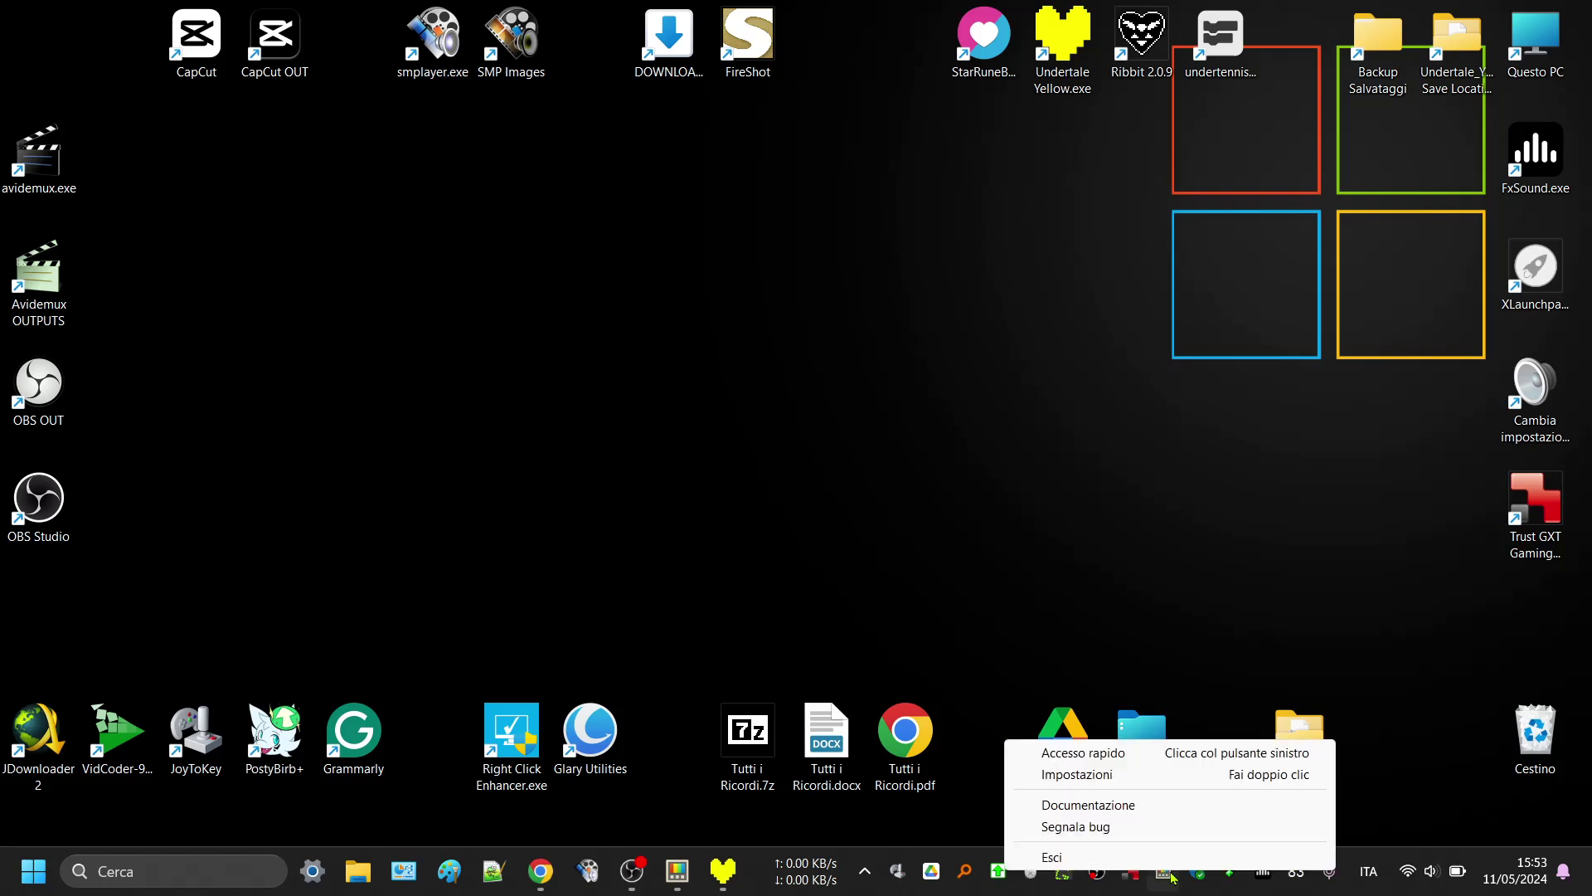
click(1121, 783)
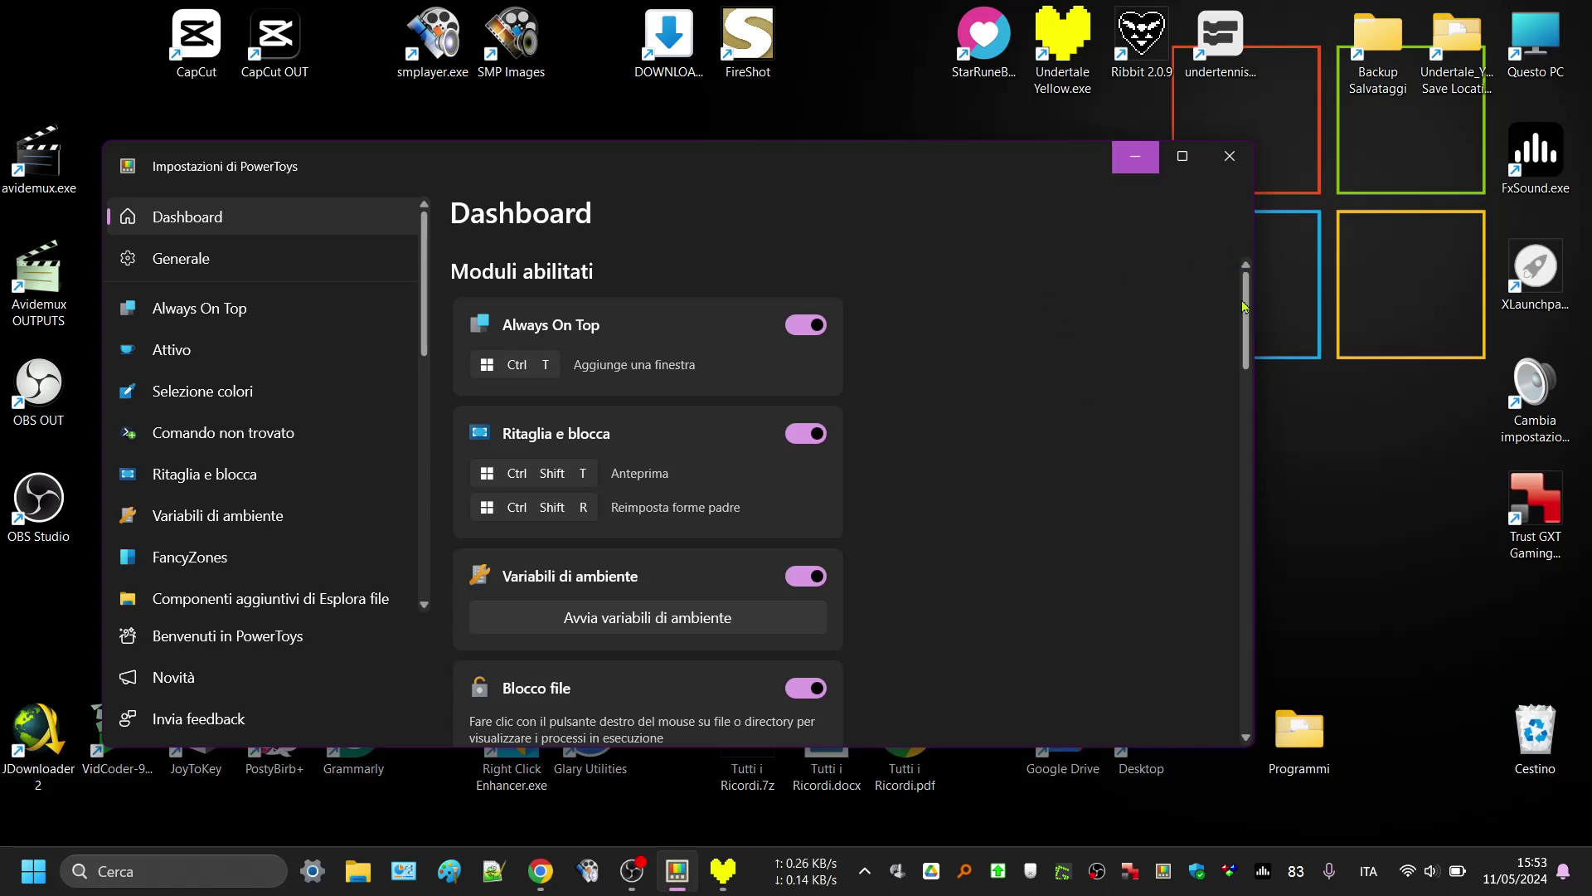
drag(1242, 305, 1242, 376)
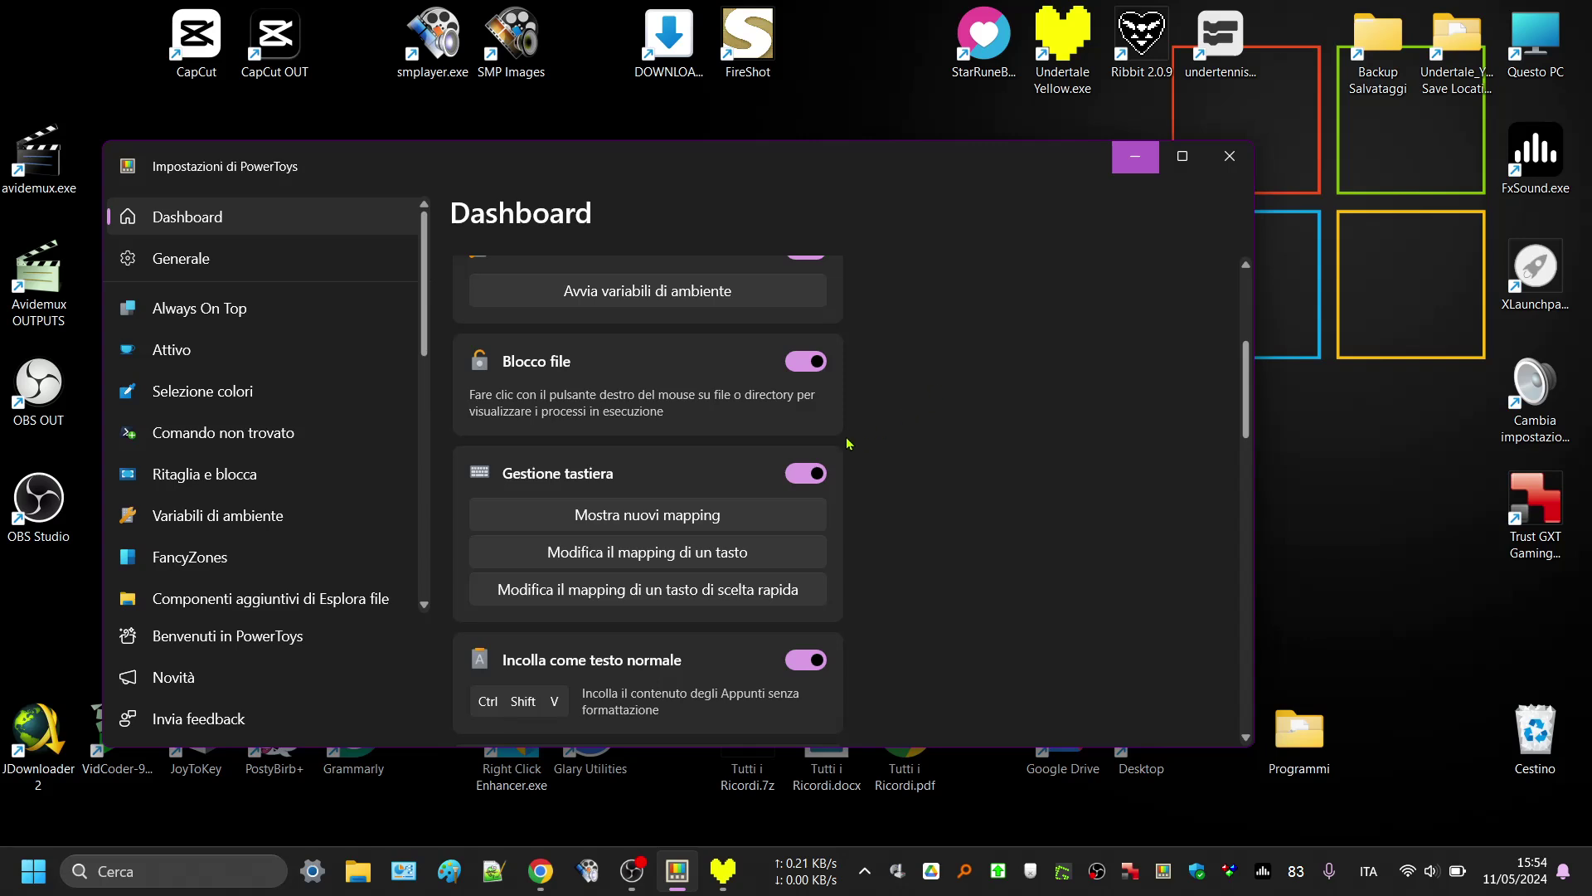
Switch off the Gestione tastiera module and return to Undertale Yellow.
click(804, 476)
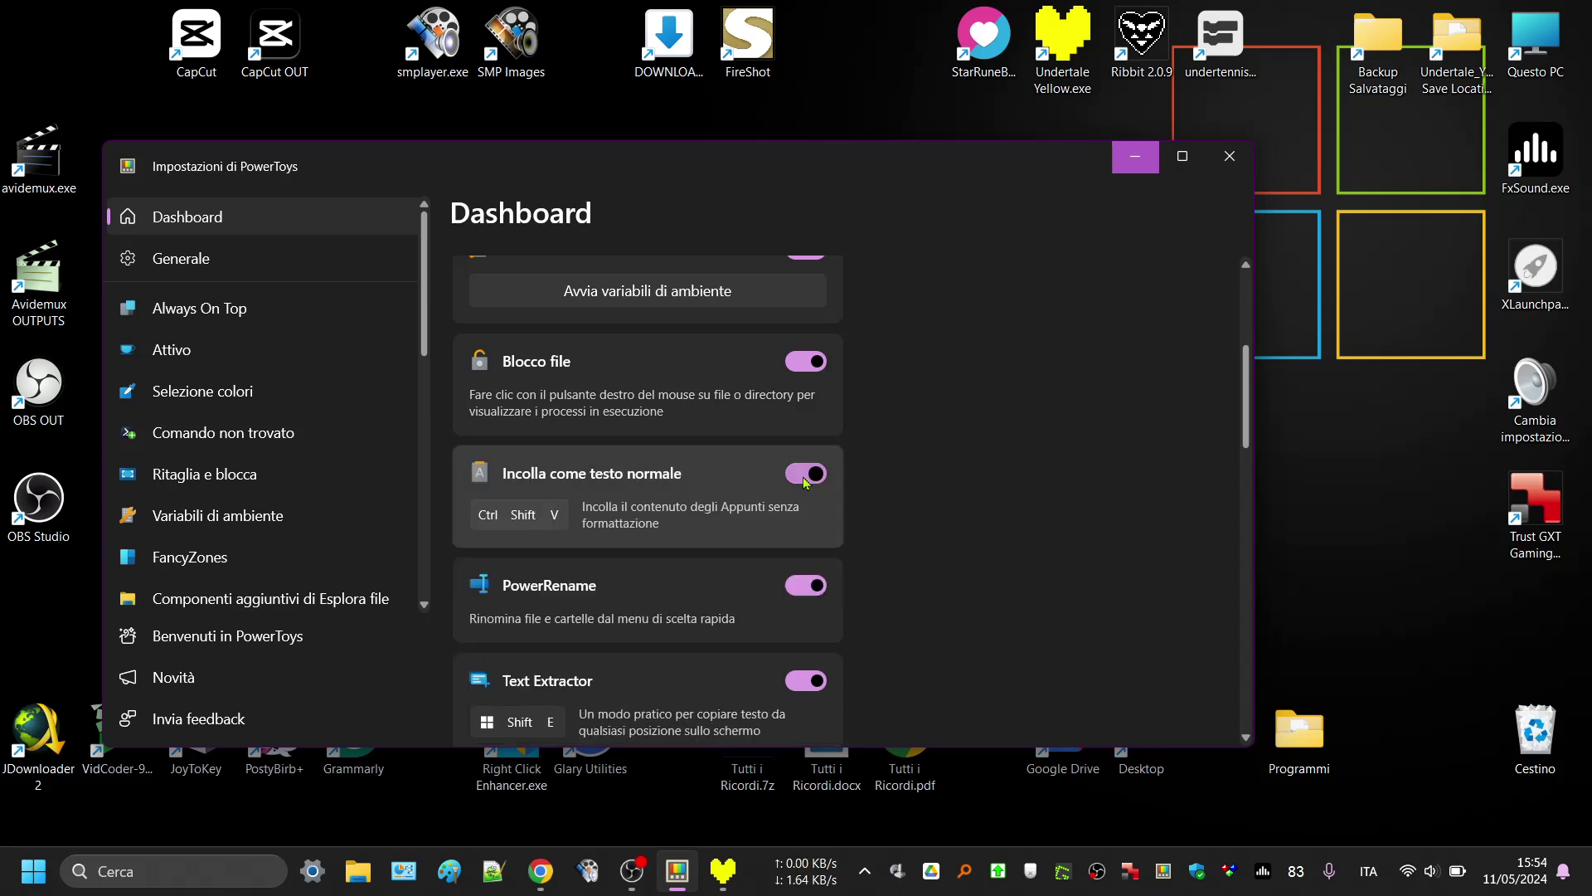
click(723, 870)
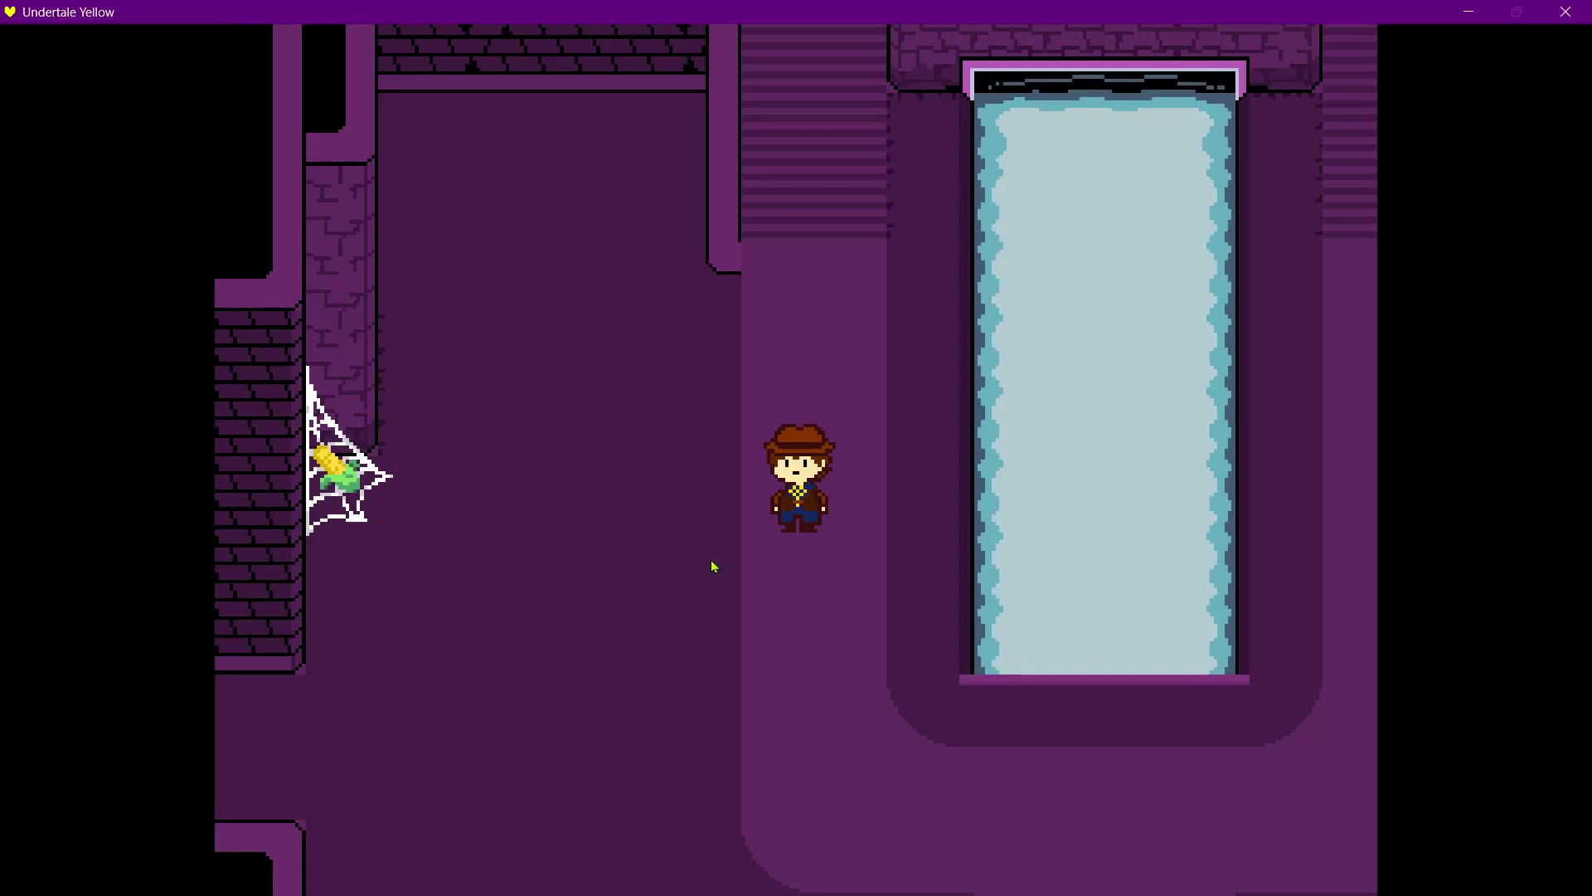
Walk Clover down below the waterfall, then minimize the game to show PowerToys again.
key(Down)
key(Right)
key(Down)
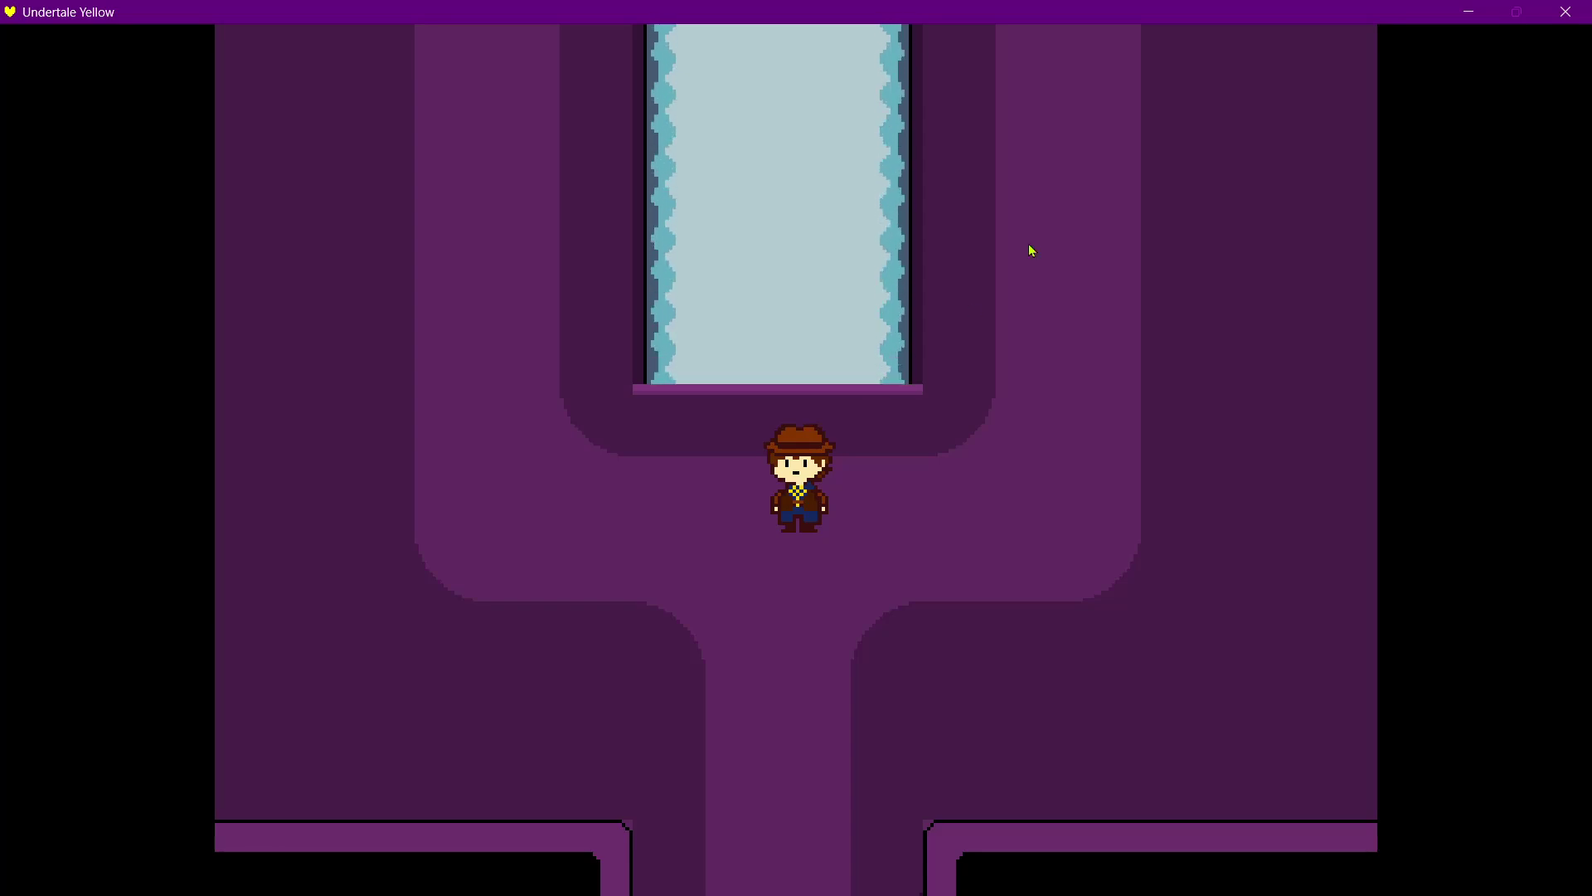
click(1472, 11)
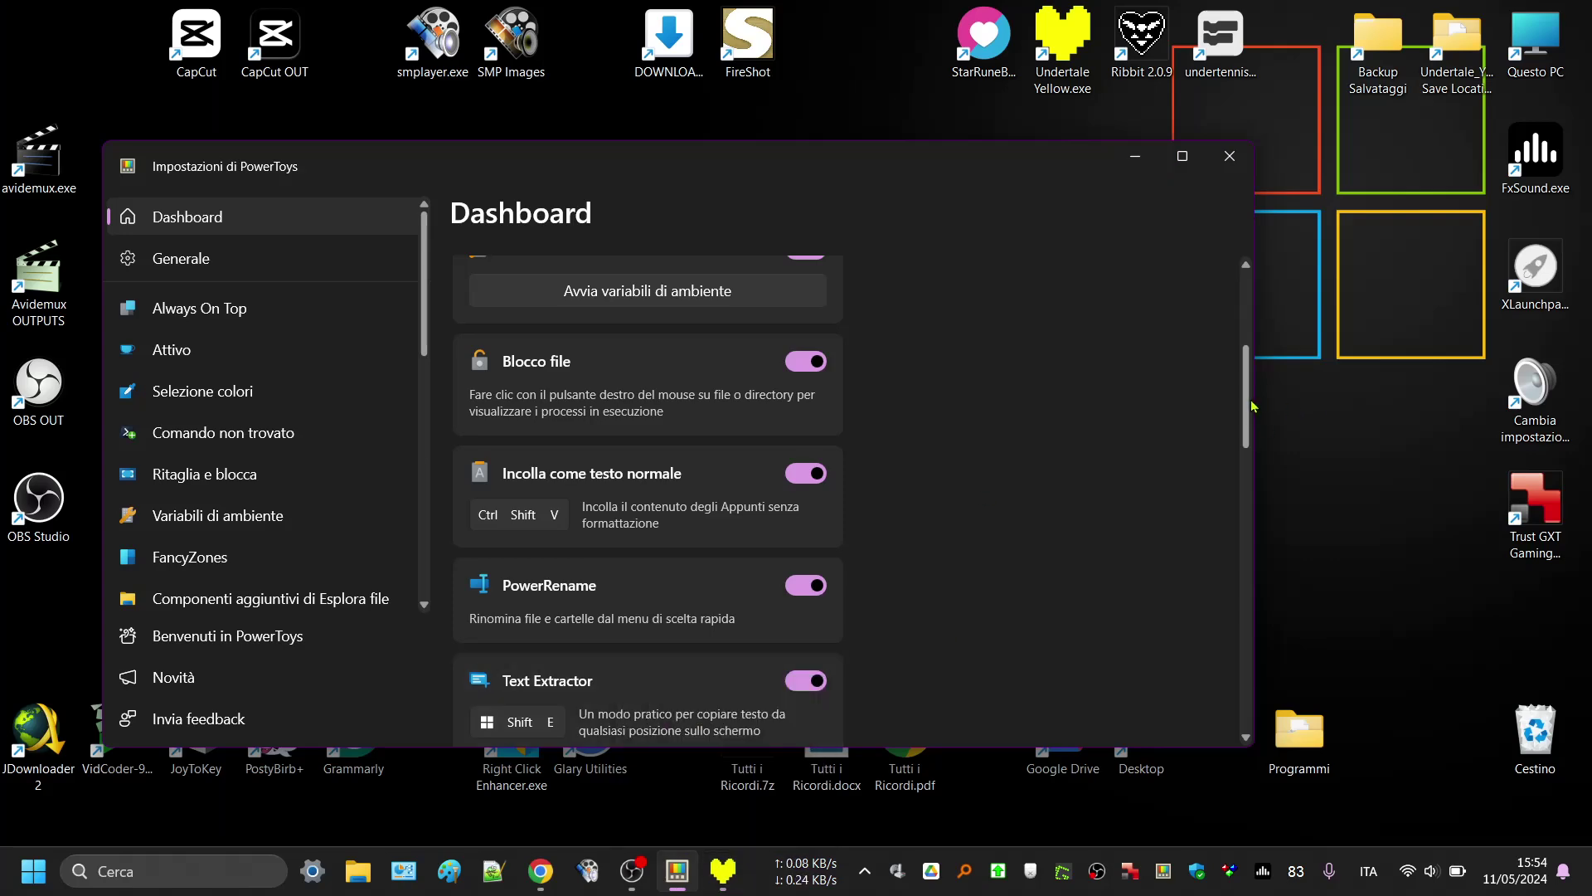
drag(1252, 406, 1225, 584)
scroll(808, 471, down, 3)
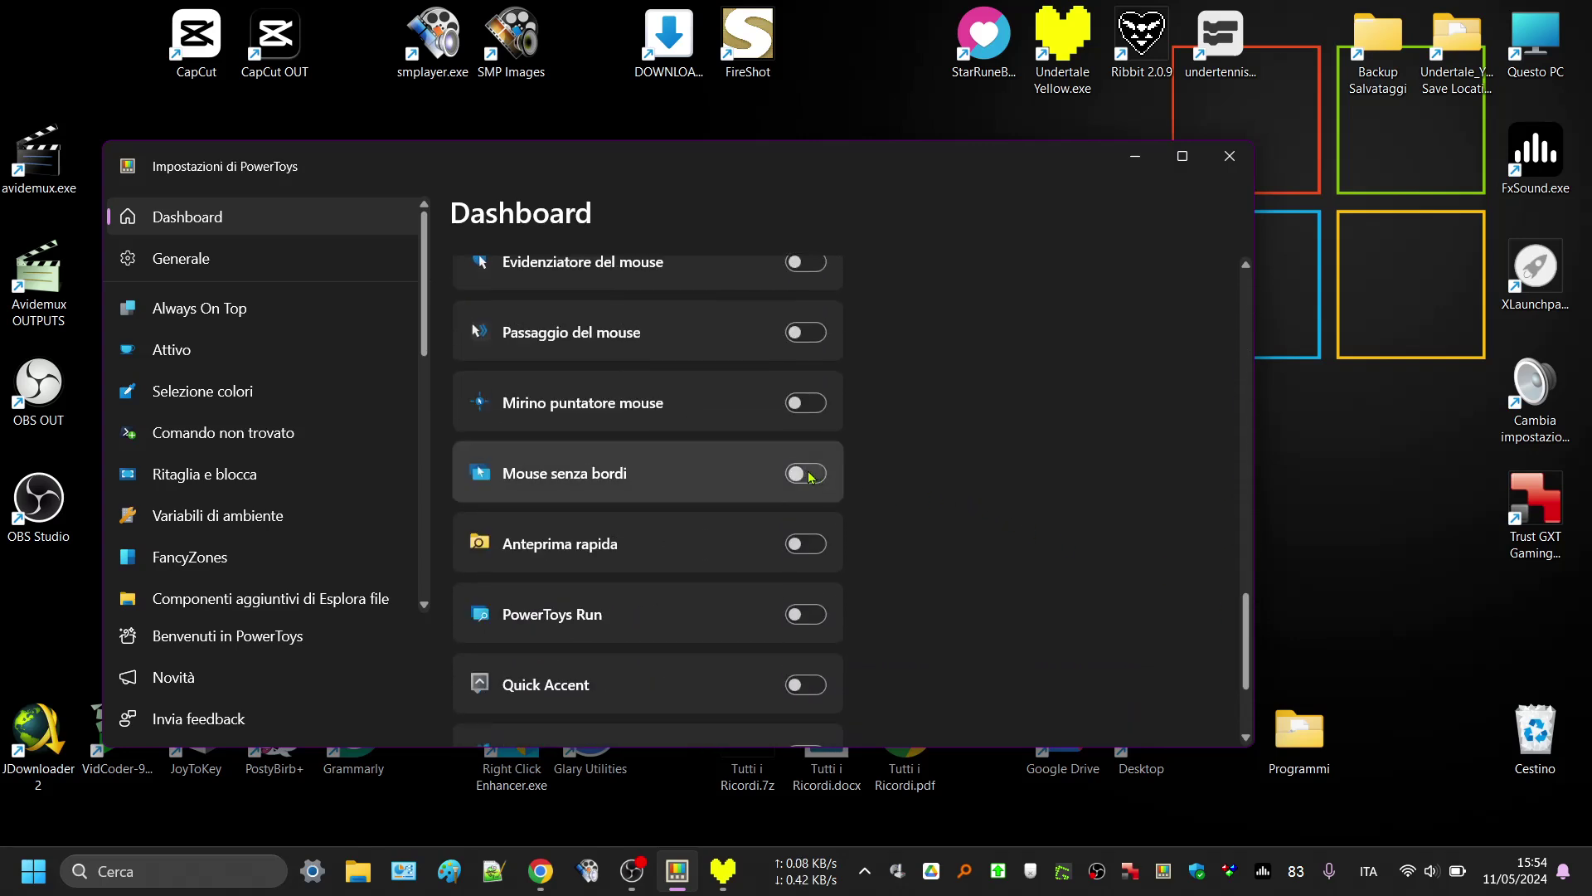
mouse_move(1248, 646)
mouse_down()
mouse_move(1257, 291)
mouse_move(1244, 335)
mouse_up()
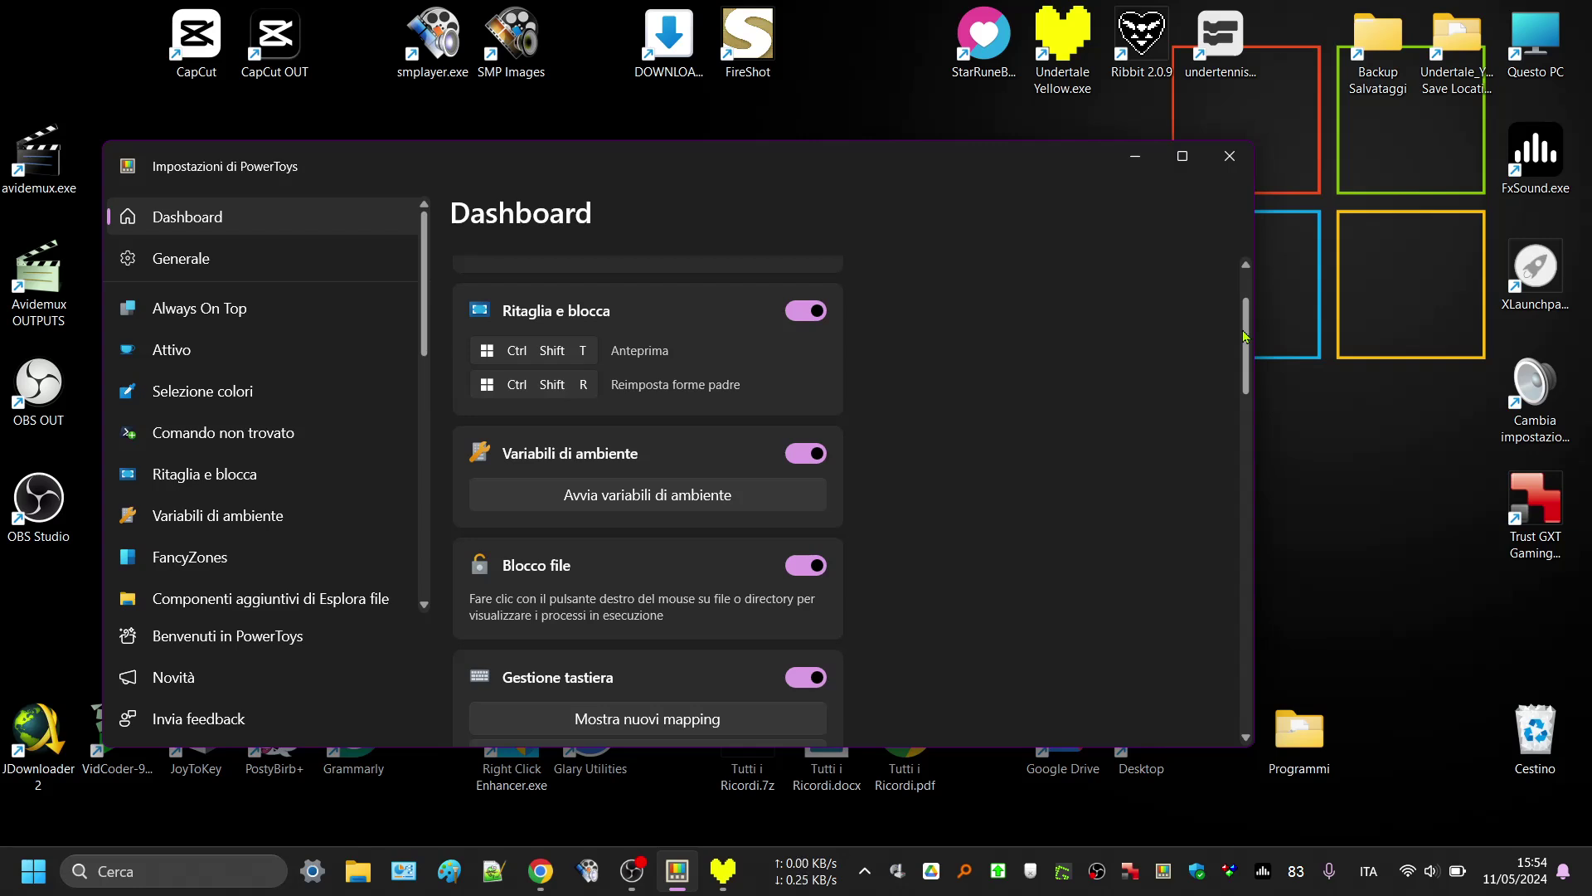
drag(1244, 335, 1246, 383)
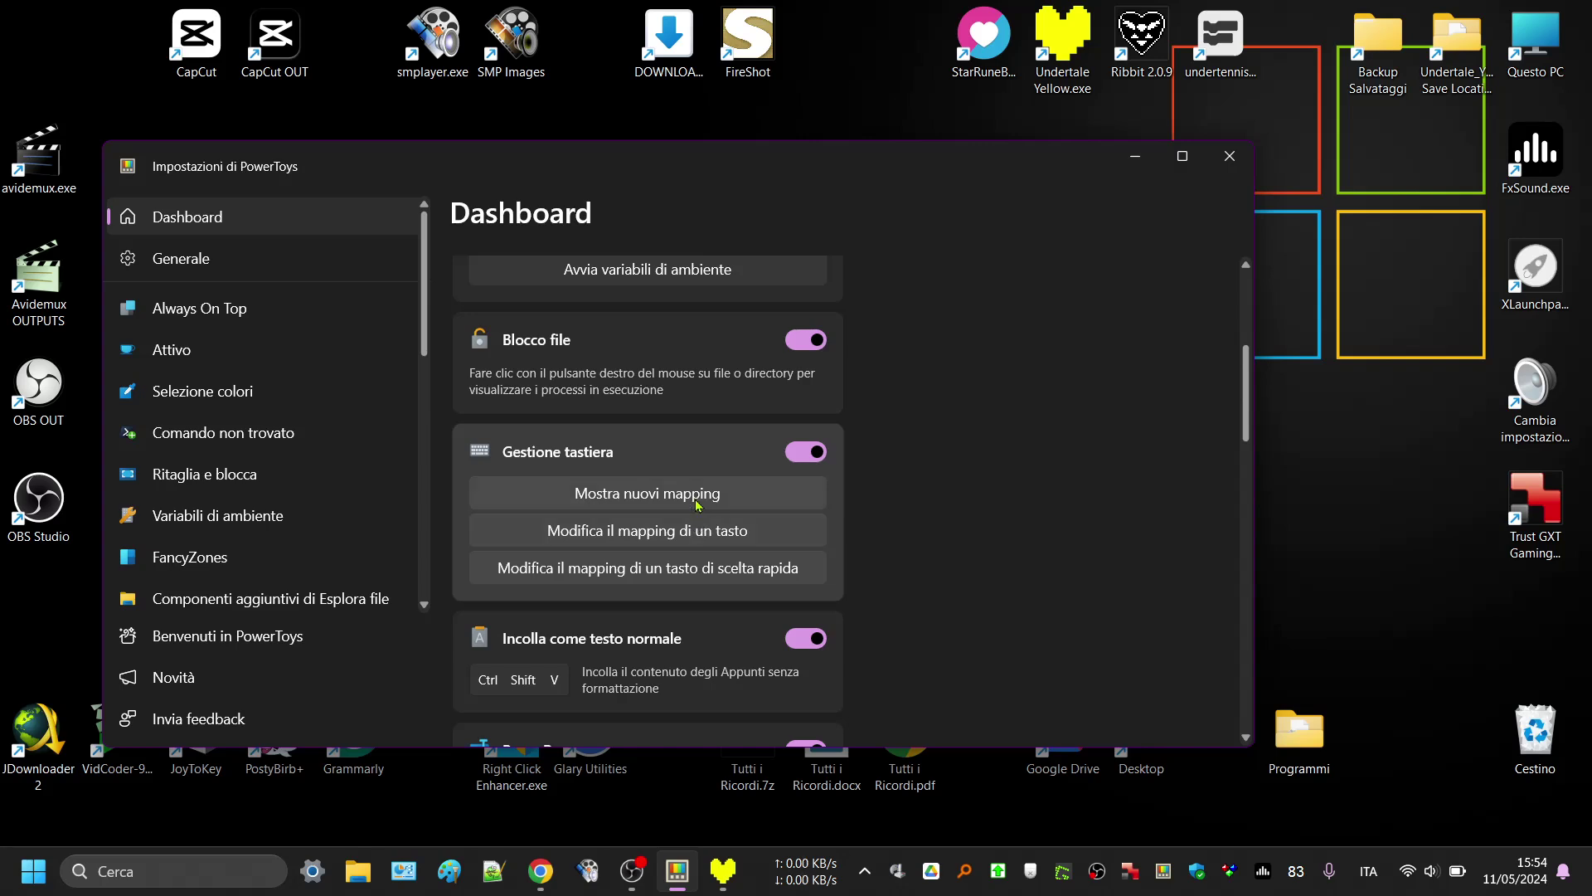
Peek at the shortcut remap editor, cancel it, and start Modifica il mapping di un tasto.
click(693, 573)
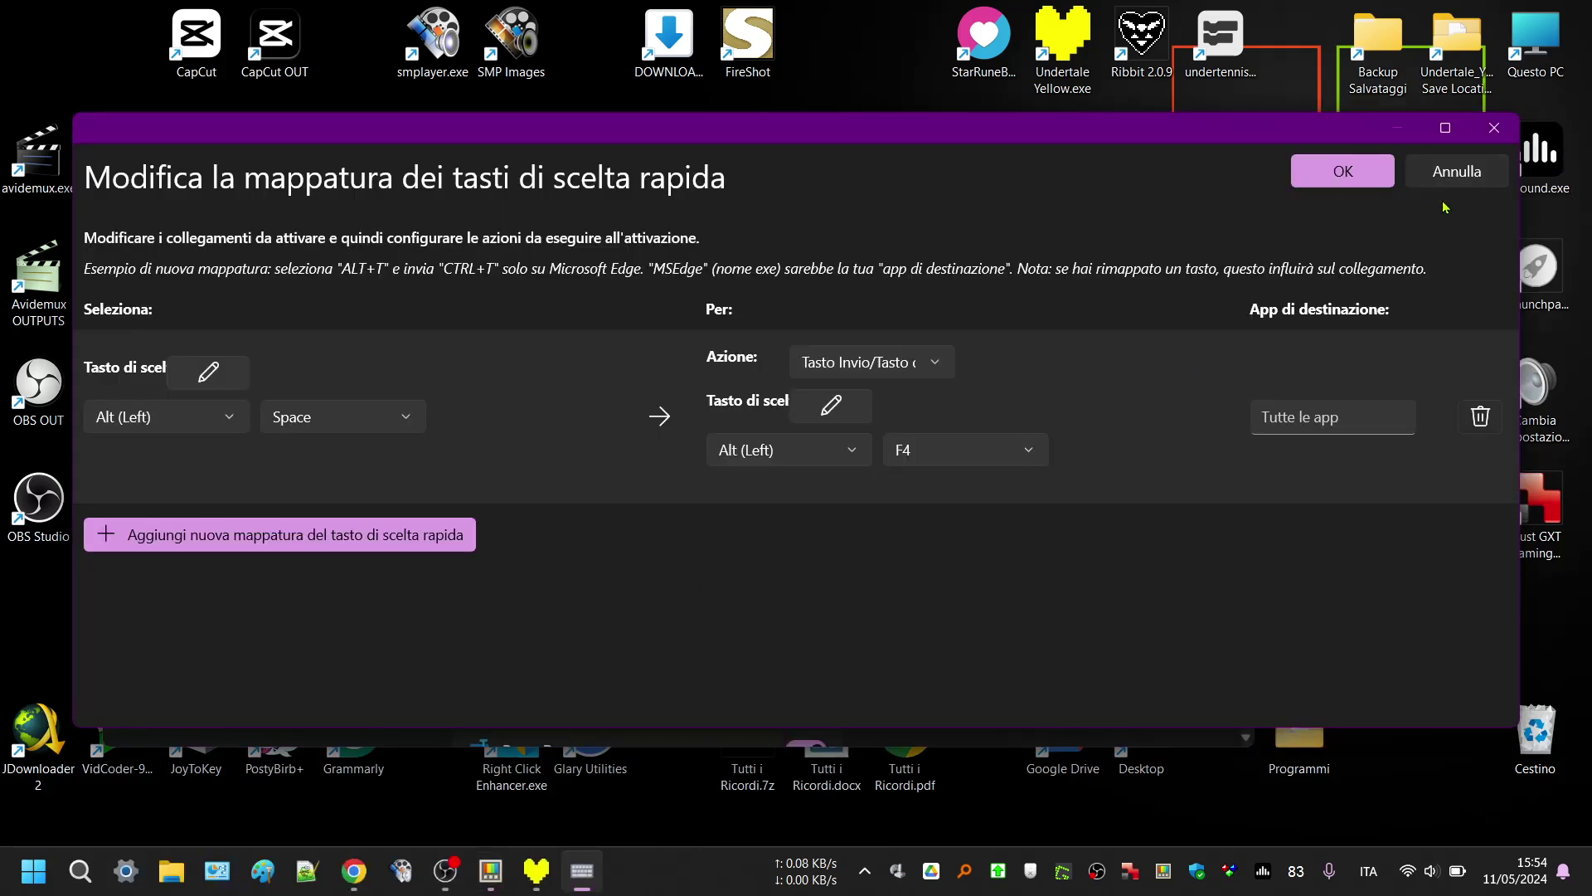
click(1453, 175)
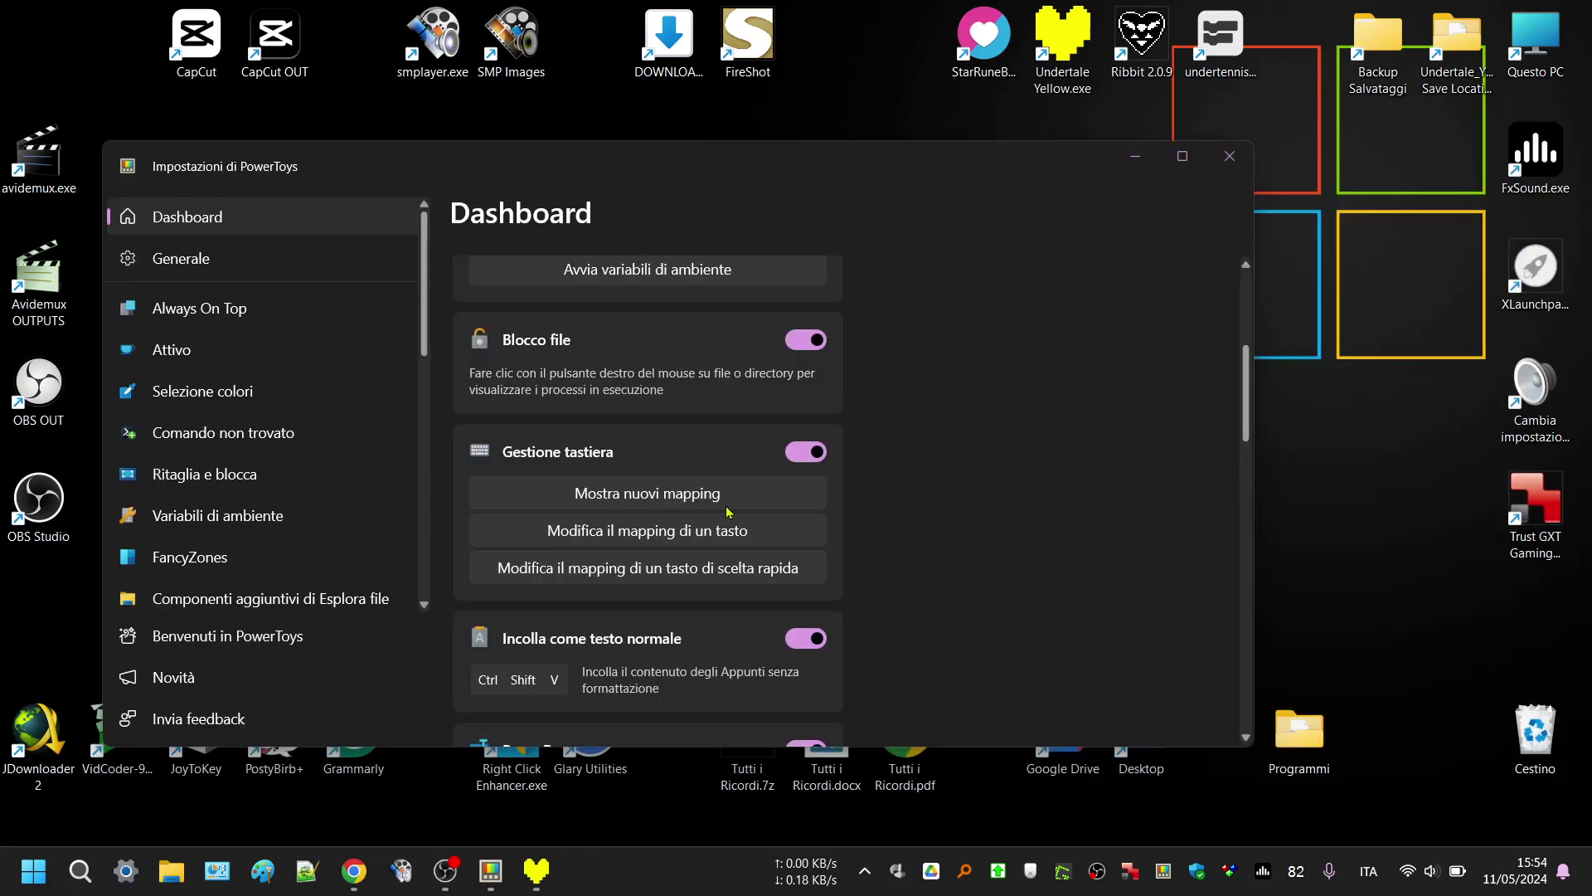
click(685, 522)
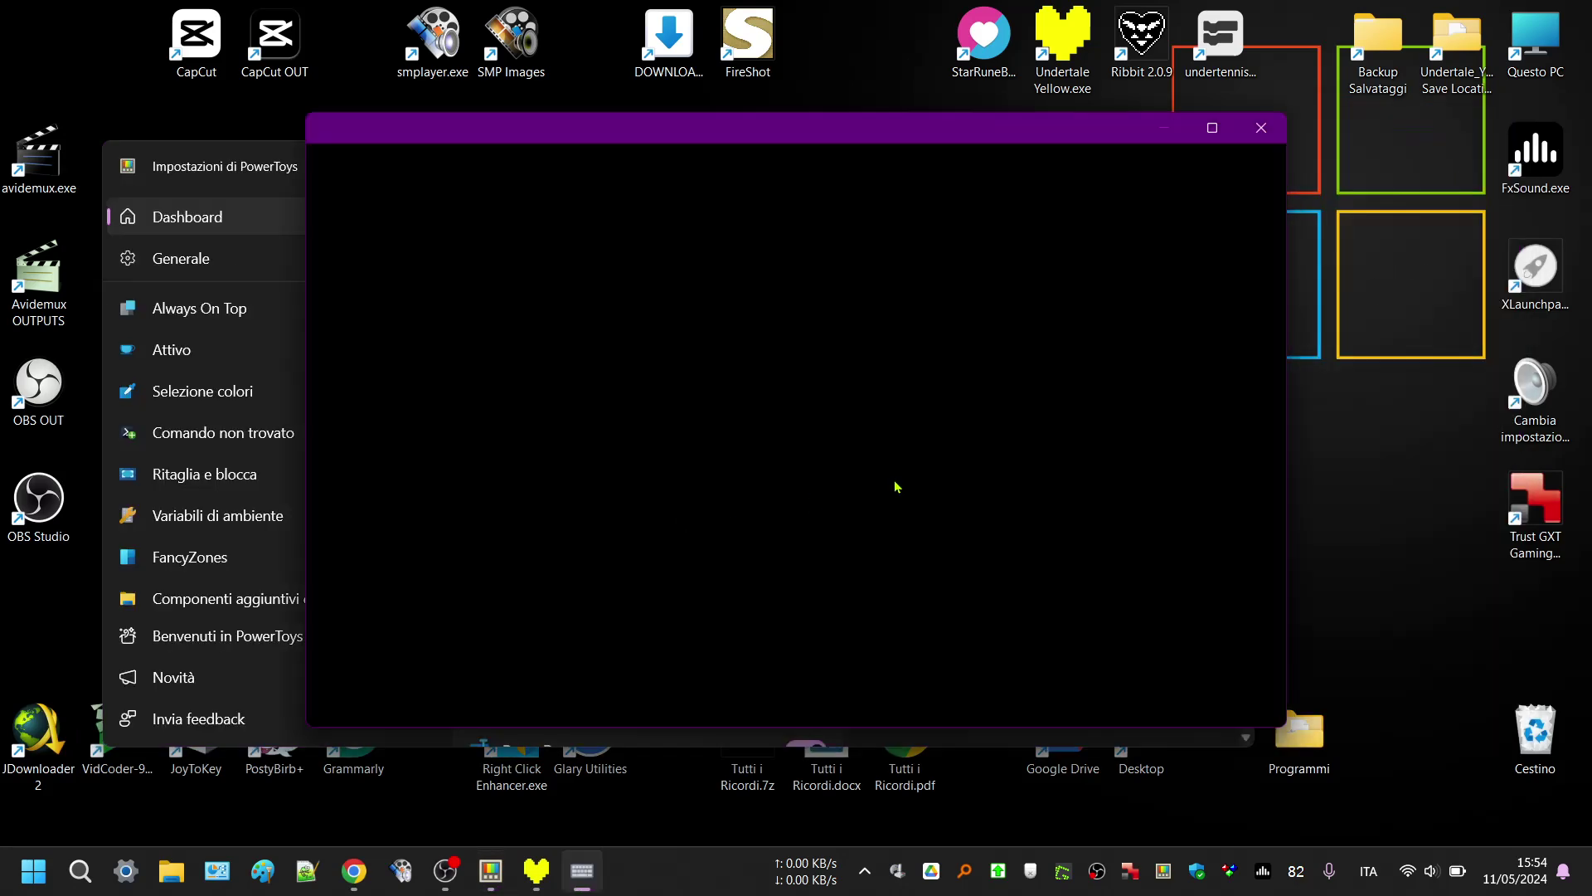
scroll(1248, 640, down, 5)
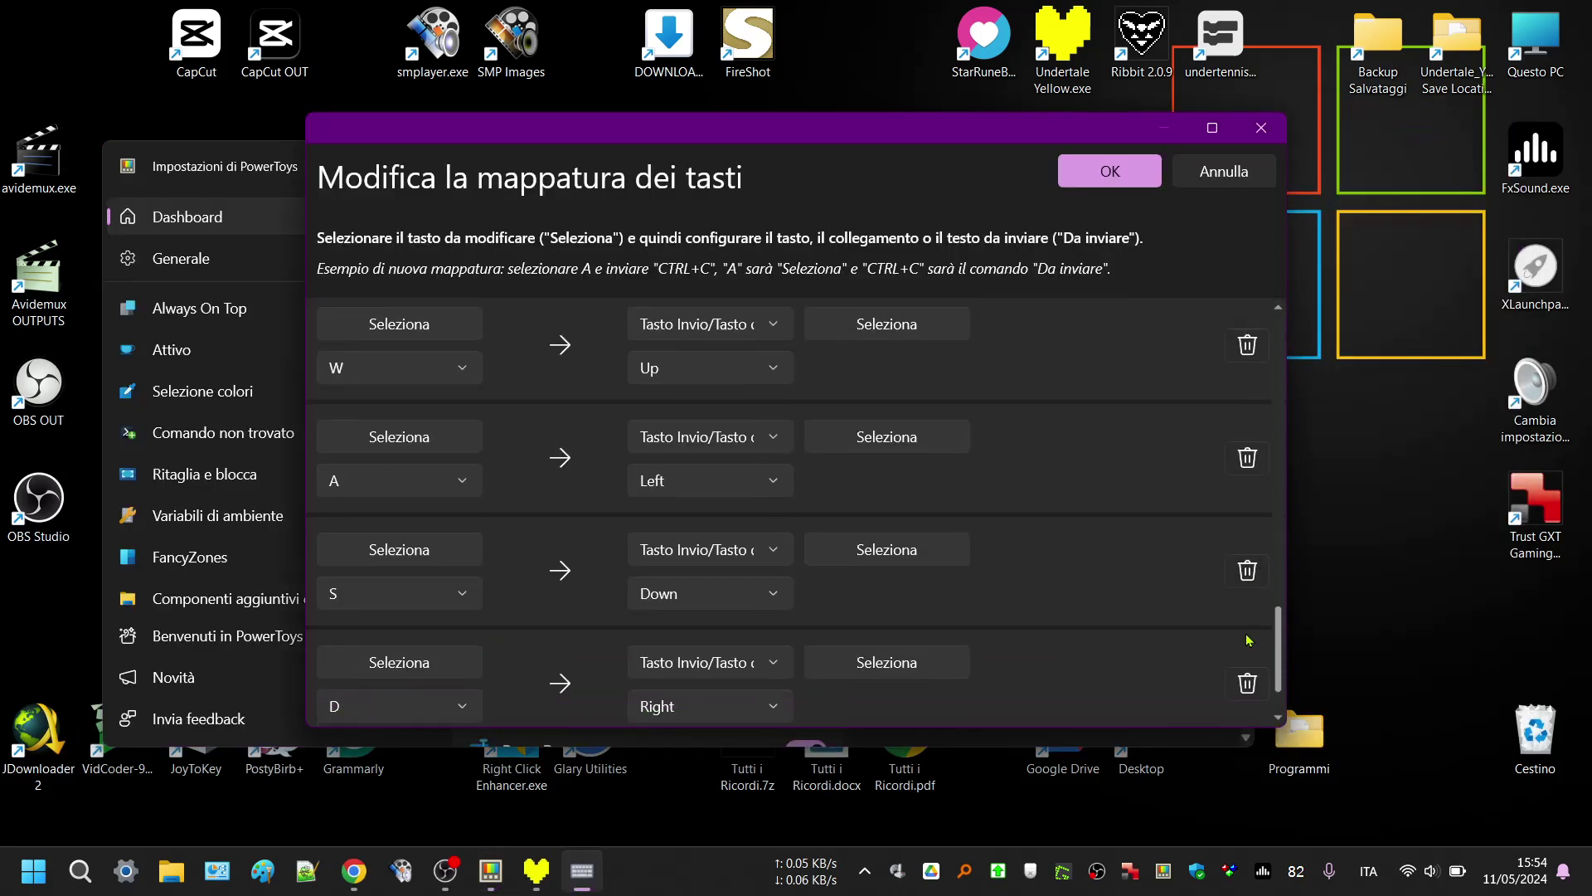
scroll(1247, 639, down, 1)
Delete the D, S, A and W to arrow-key mapping rows.
click(1251, 637)
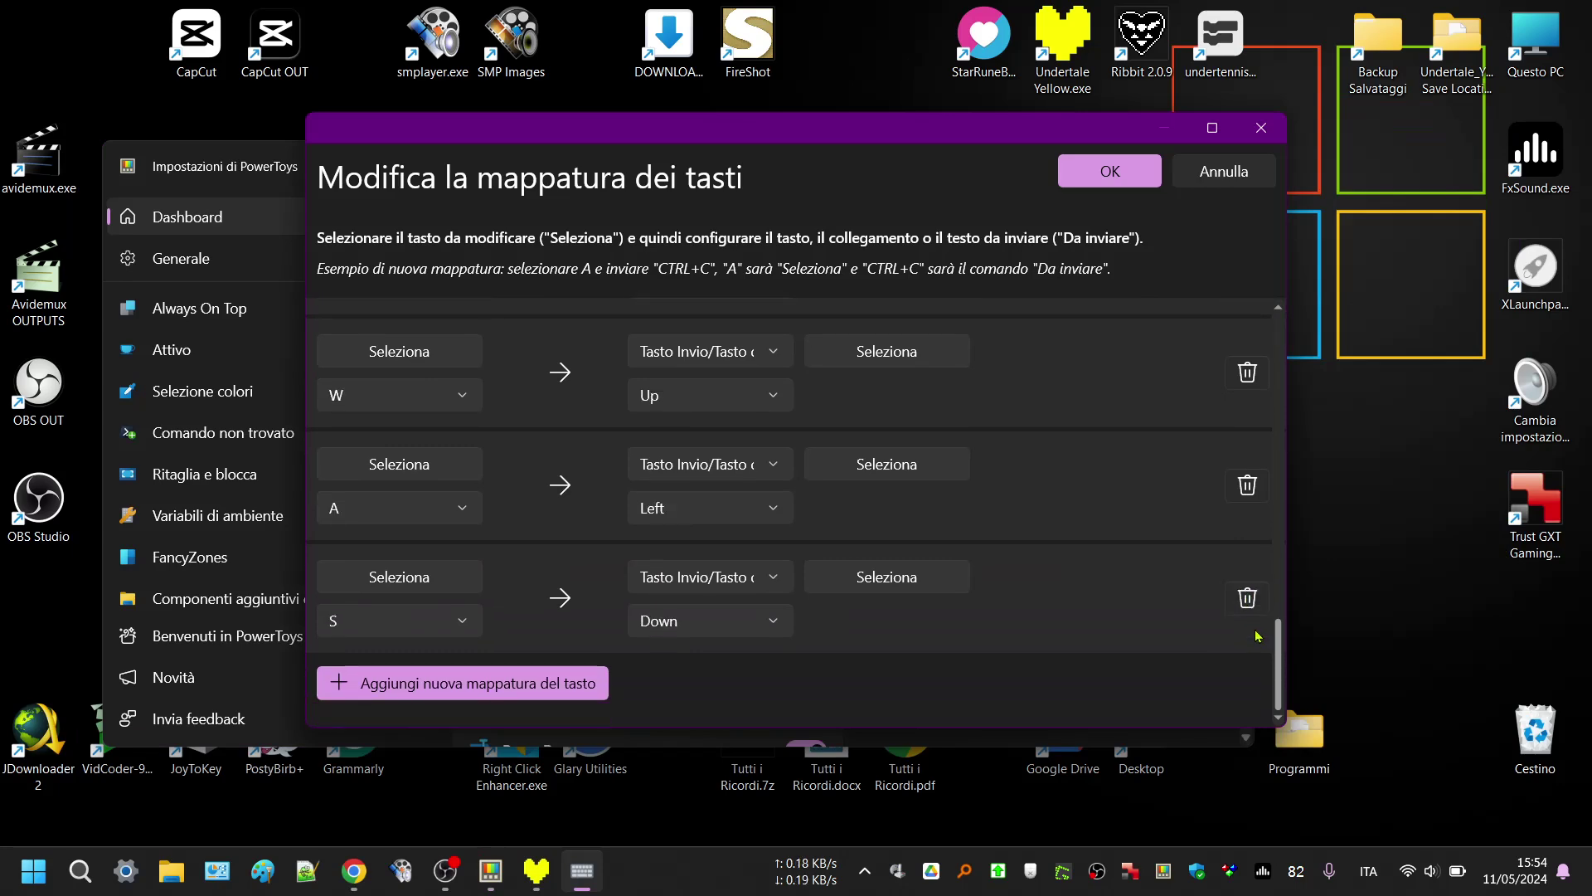
click(1248, 597)
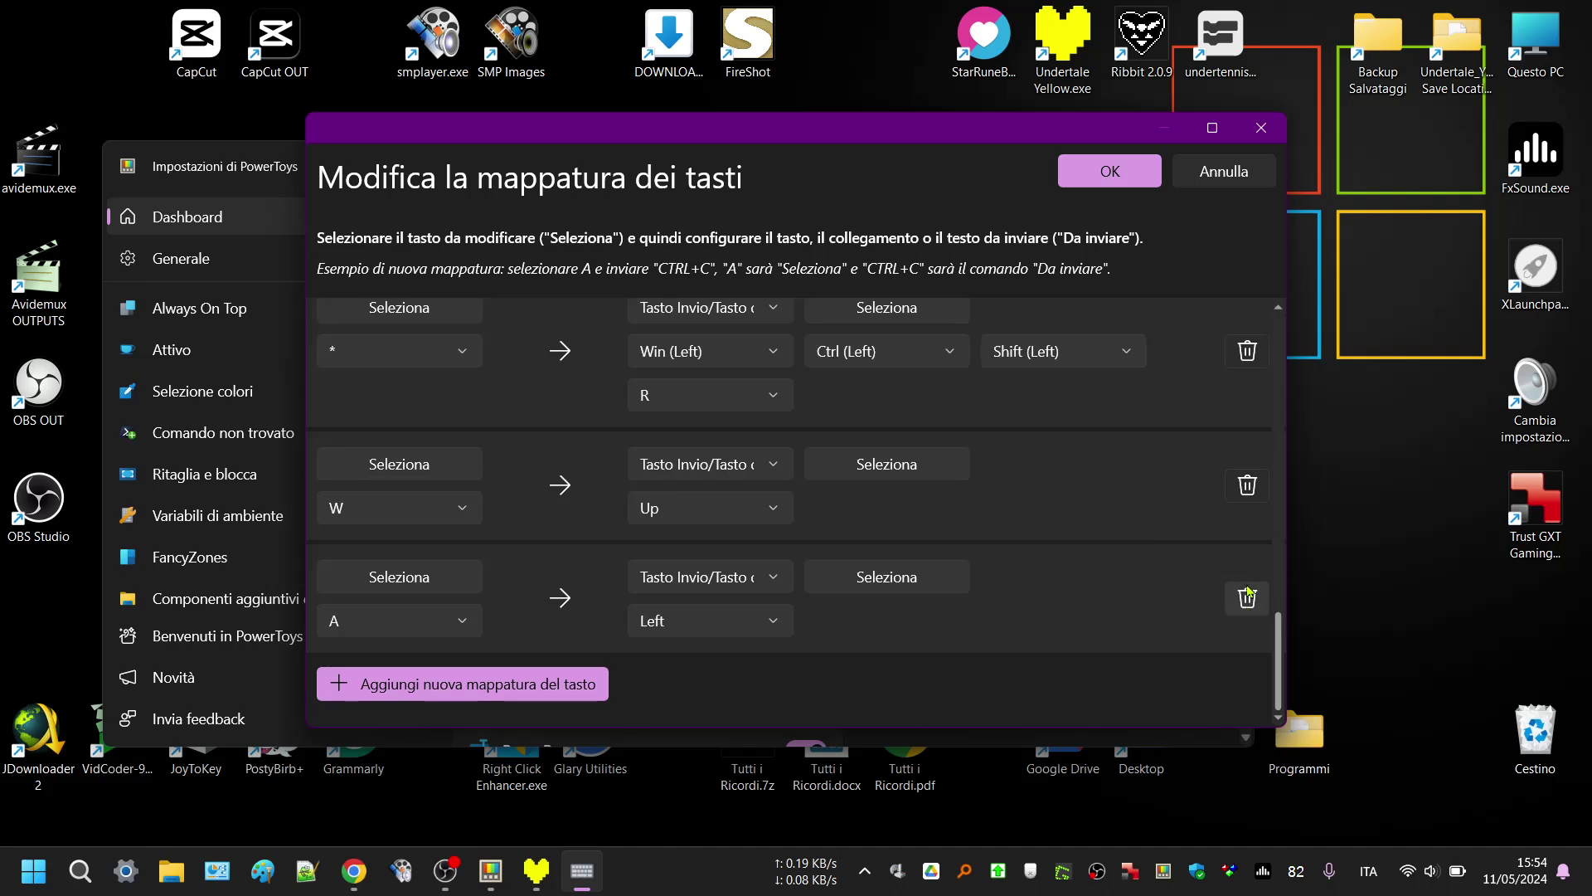
click(1247, 598)
click(1247, 598)
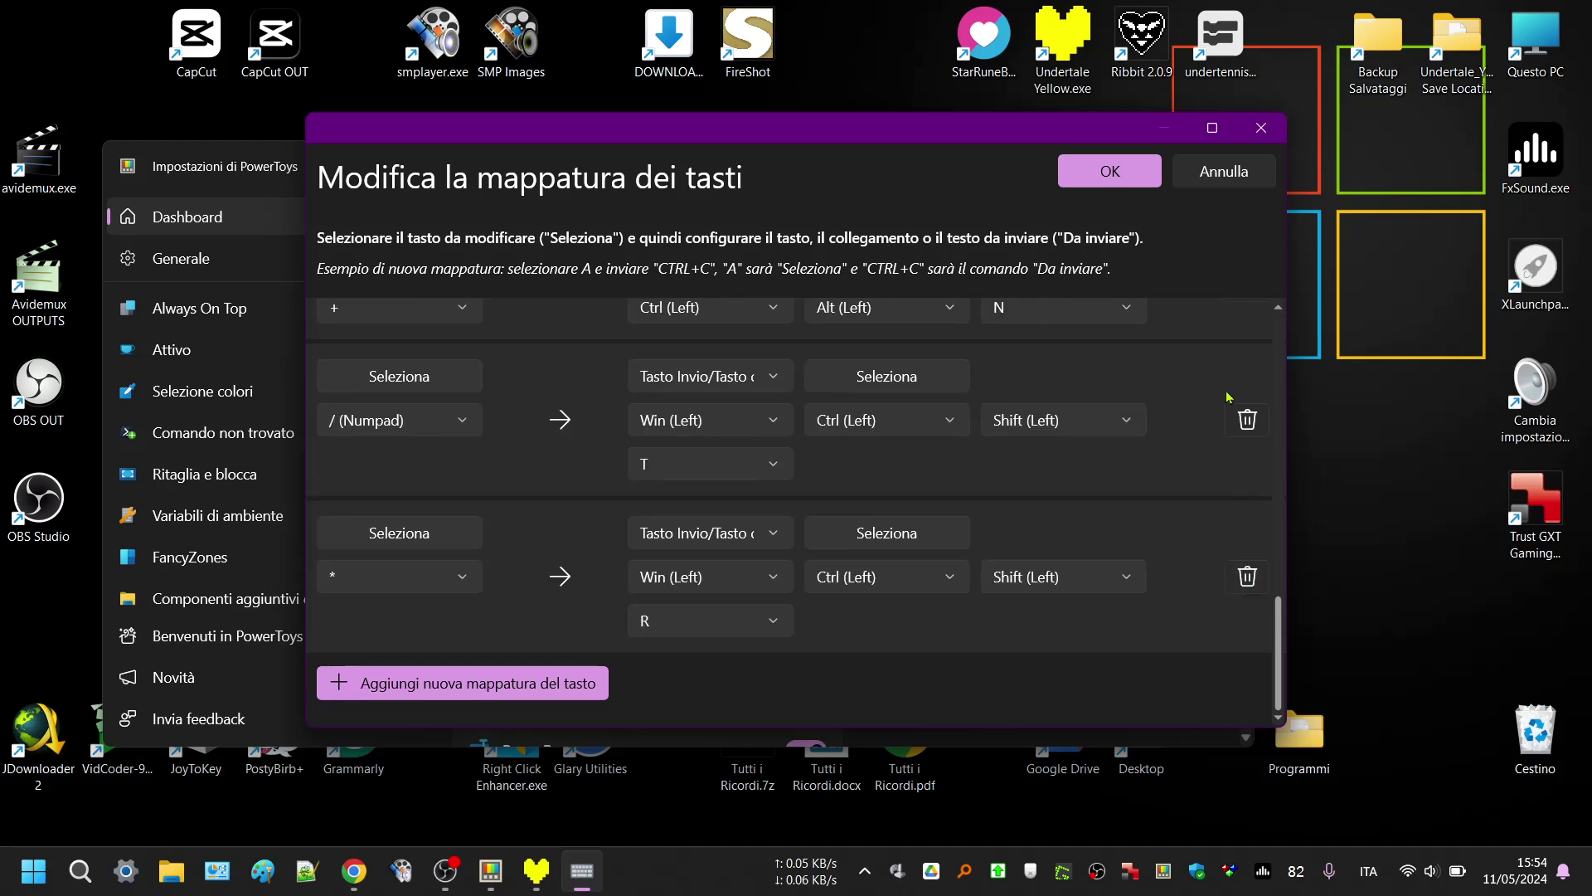
Save the remaining mappings with OK and confirm Continua past the unassigned-keys warning.
click(1120, 182)
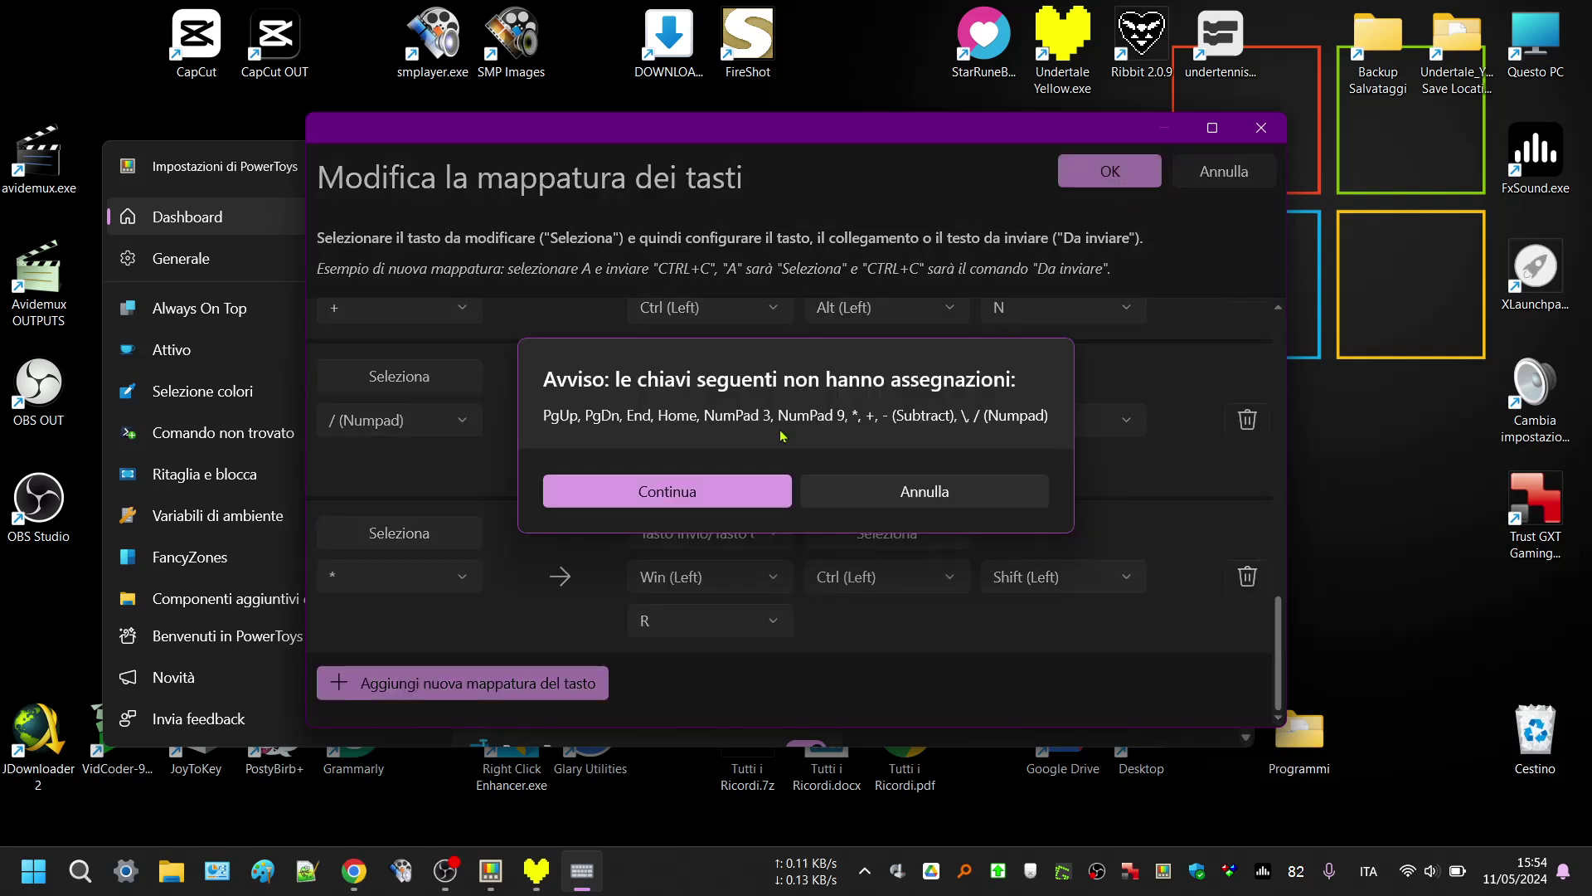
click(718, 474)
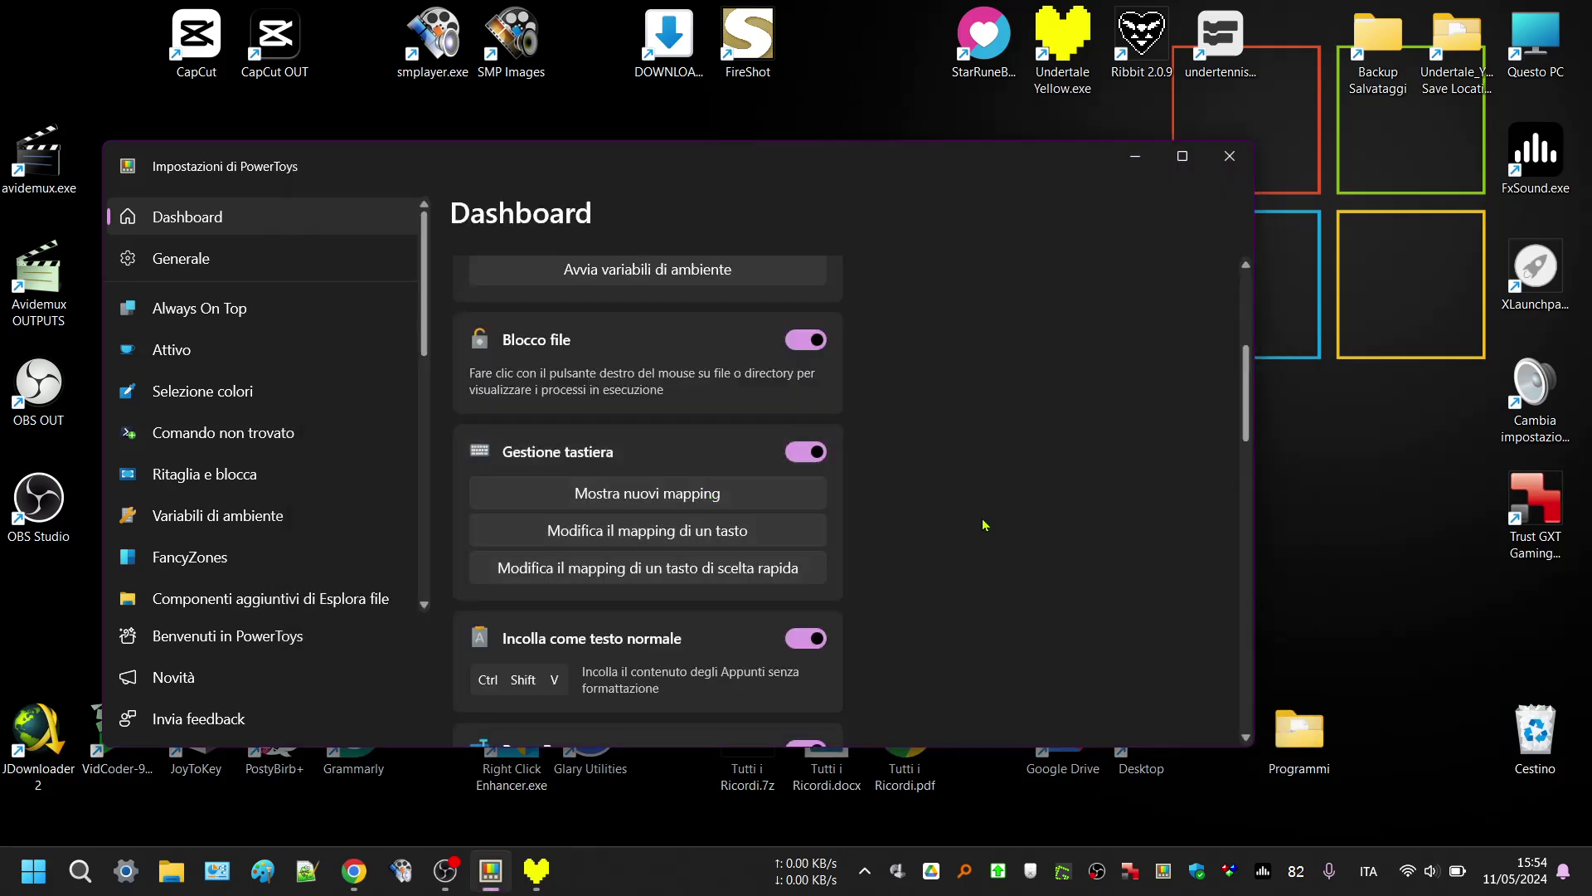